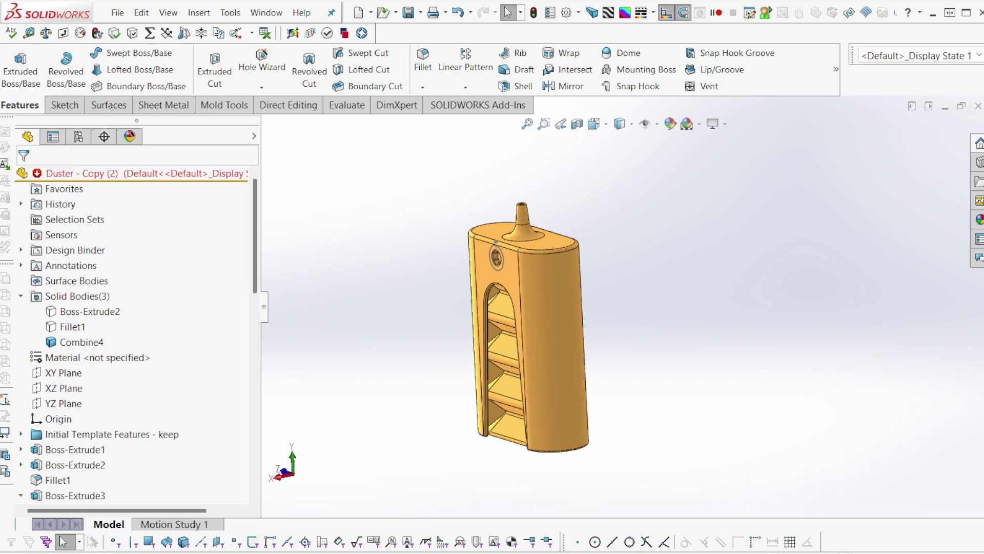
- Examine the duster body, its nozzle and the front opening with the bellows from several angles
middle_click_drag(554, 318, 590, 344)
scroll(585, 329, "down", 1)
scroll(610, 364, "down", 2)
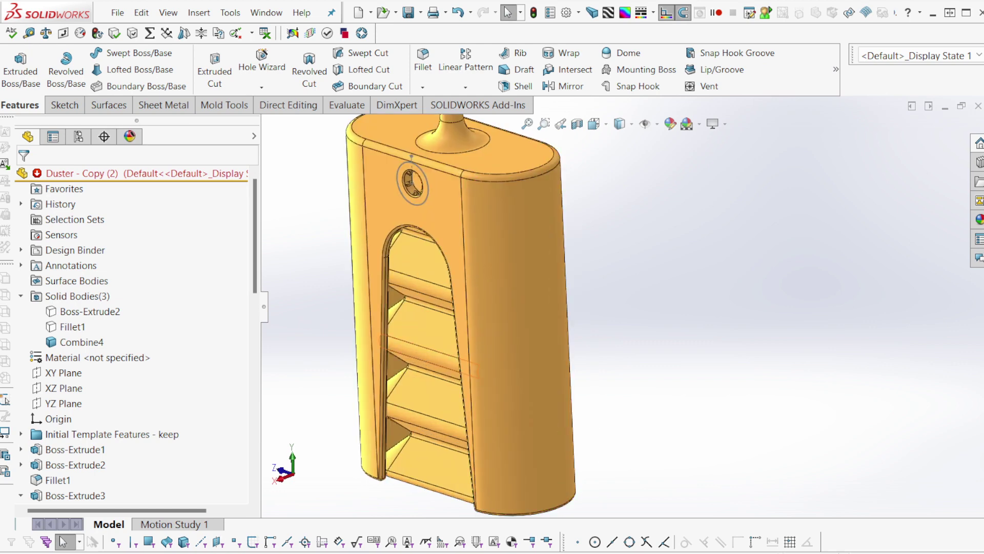
scroll(610, 308, "up", 2)
middle_click_drag(575, 292, 608, 293)
scroll(607, 256, "down", 1)
scroll(599, 231, "down", 1)
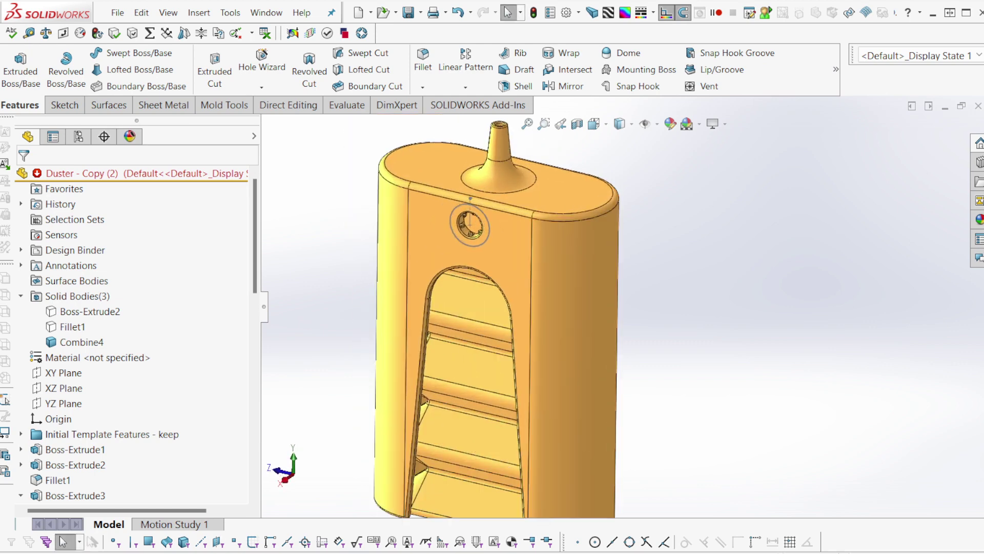
- Select the Boss-Extrude1 feature and examine its sketch and extrusion dimensions on the duster
left_click(67, 450)
key("alt")
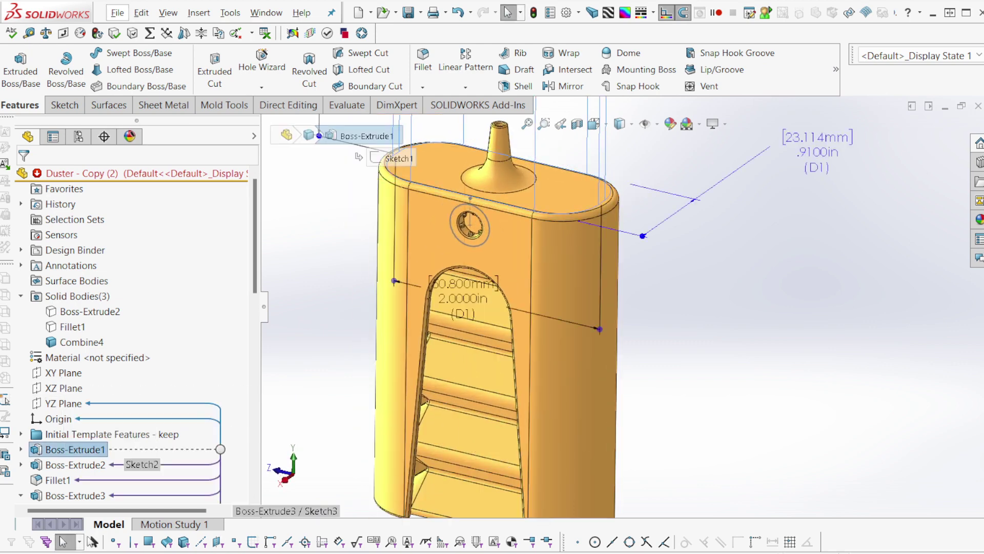
scroll(600, 287, "up", 2)
mouse_move(600, 287)
middle_mouse_down()
mouse_move(618, 246)
mouse_move(592, 287)
mouse_move(608, 309)
middle_mouse_up()
scroll(593, 287, "down", 3)
scroll(618, 306, "up", 2)
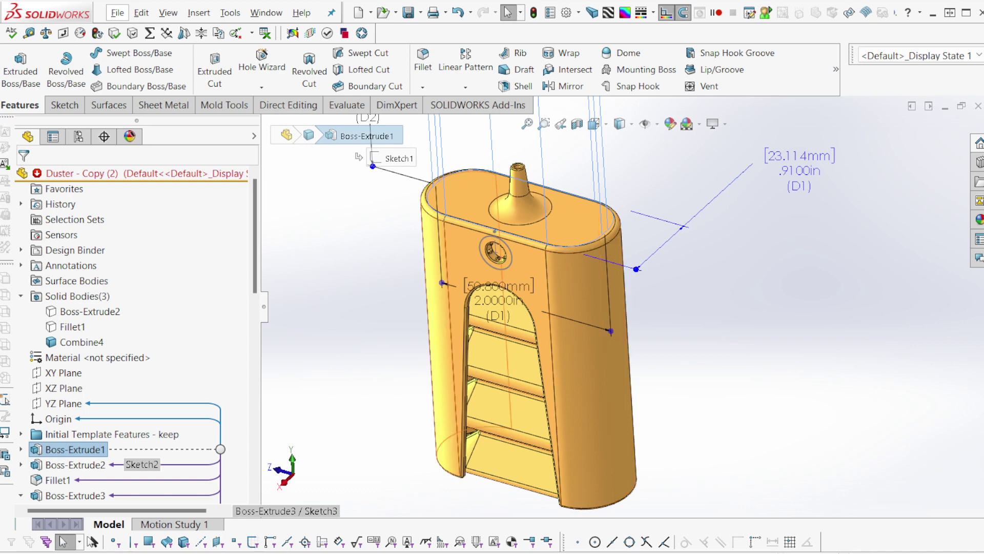
mouse_move(538, 292)
middle_mouse_down()
mouse_move(661, 246)
mouse_move(538, 282)
middle_mouse_up()
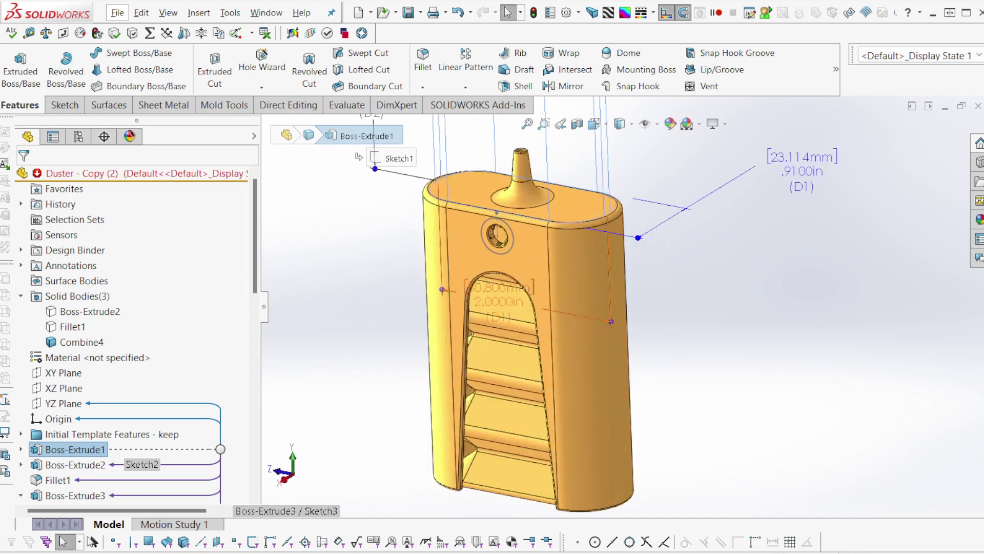
scroll(808, 393, "down", 2)
scroll(807, 393, "up", 2)
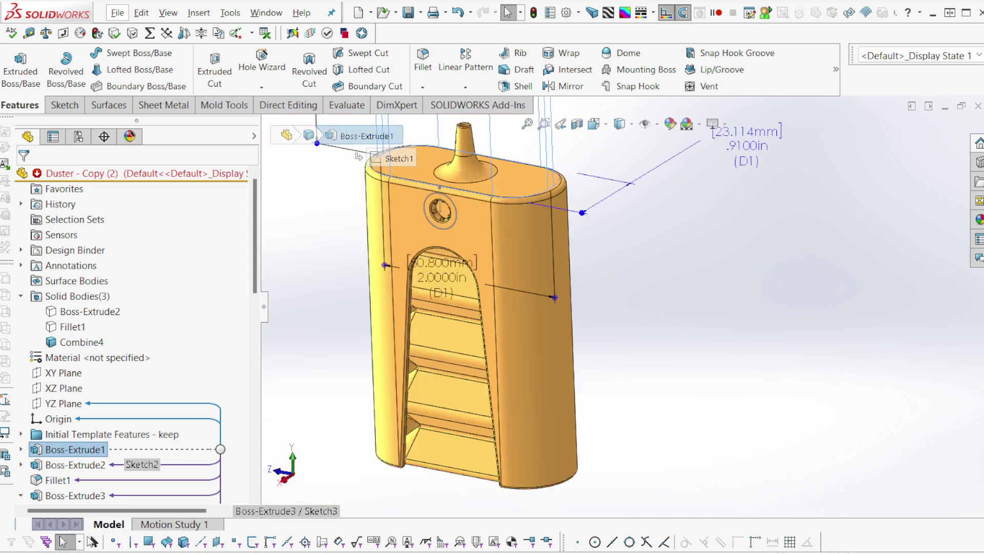
scroll(629, 301, "up", 2)
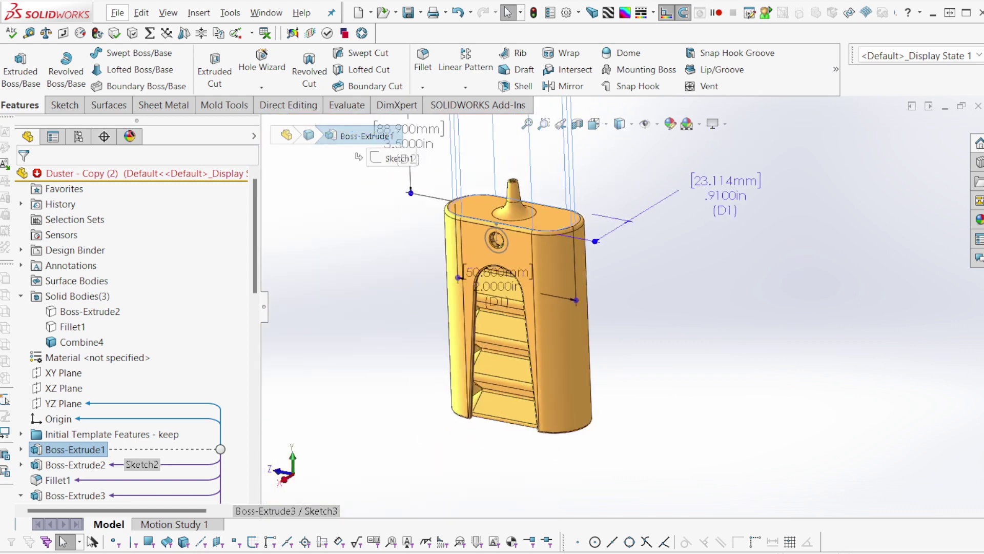
middle_click_drag(629, 301, 630, 282)
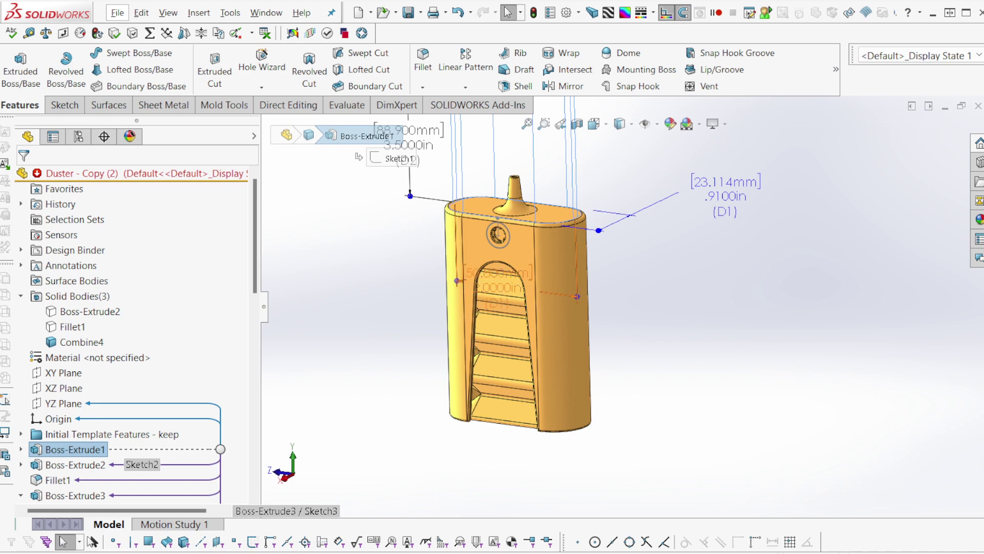
key("Escape")
left_click(21, 449)
left_click(21, 449)
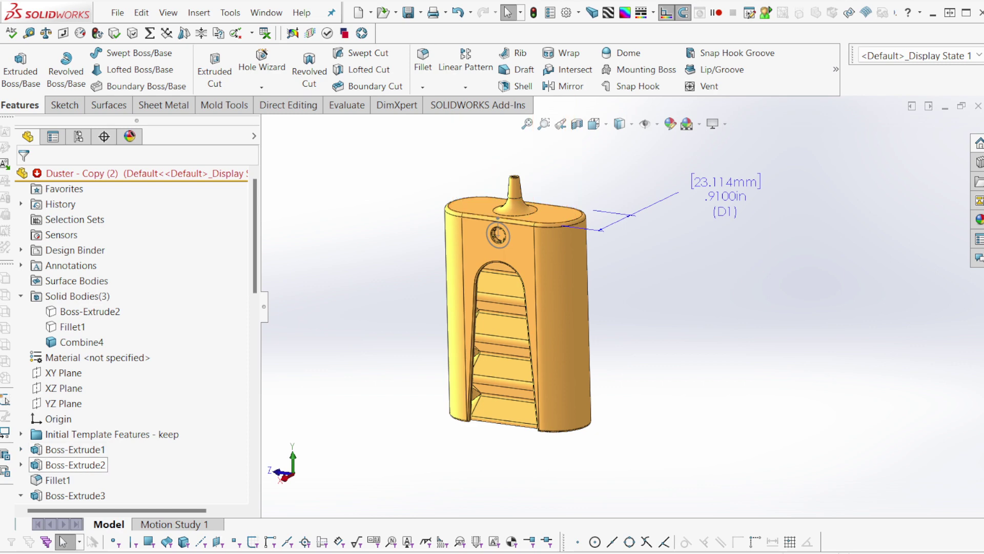
- Roll the feature history back to just after Boss-Extrude1 and show its hidden solid body
left_click(75, 465)
left_click(134, 433)
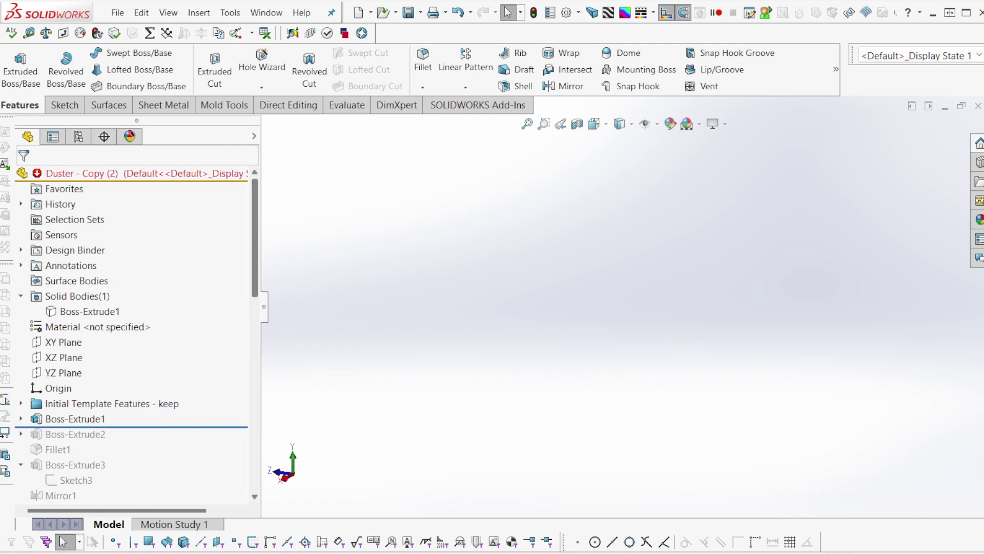
left_click(75, 419)
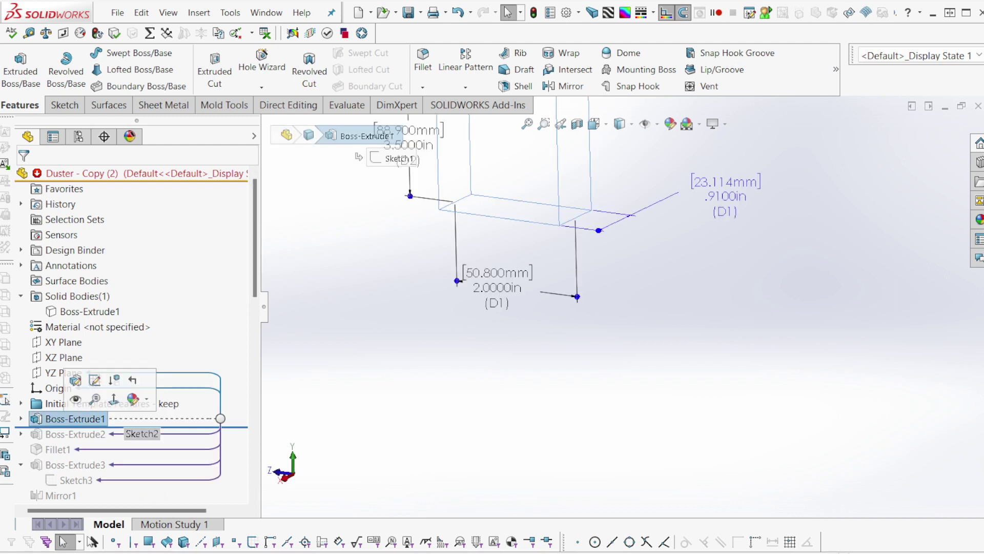
left_click(75, 399)
scroll(634, 230, "up", 4)
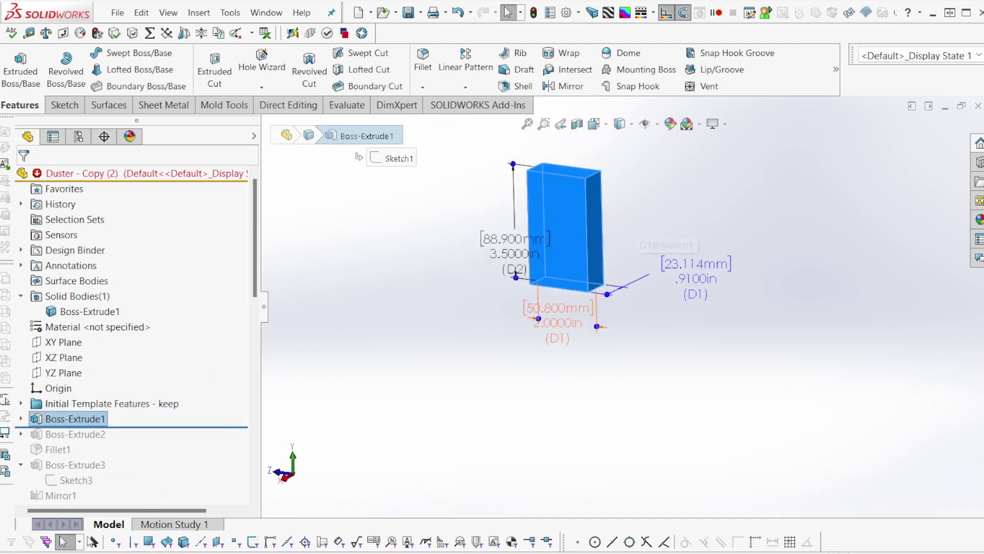
scroll(633, 231, "down", 1)
left_click(524, 264)
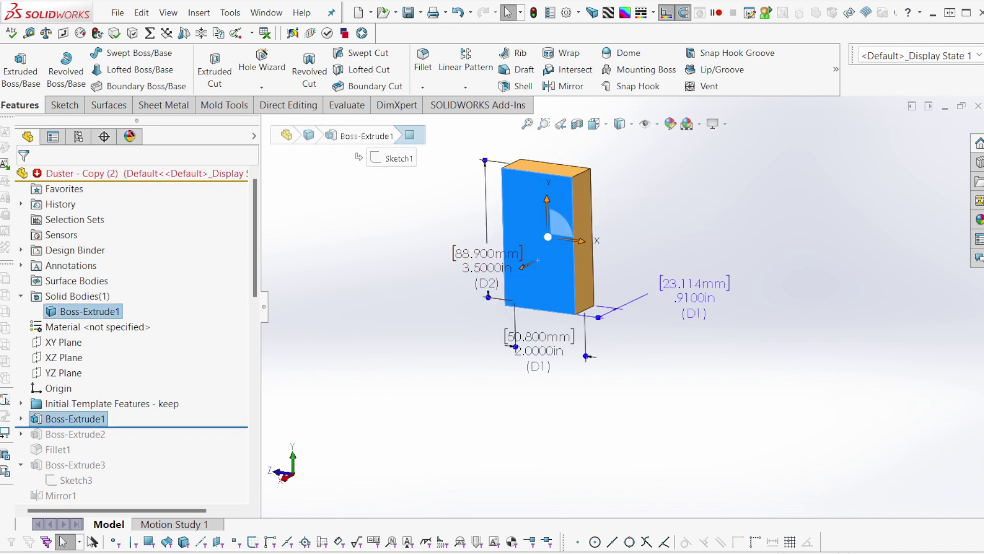
key("Escape")
- Roll the feature history forward to include Boss-Extrude2
left_click_drag(102, 426, 102, 442)
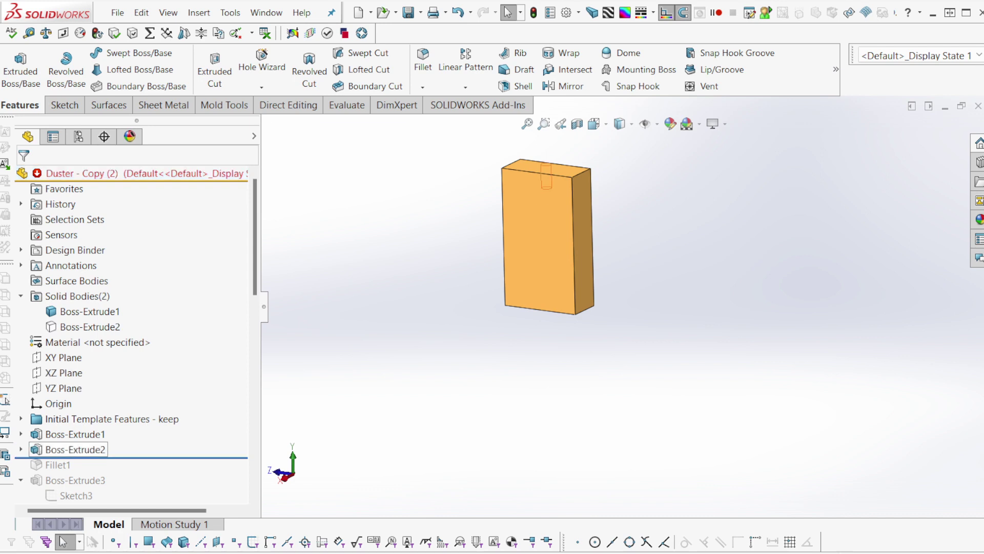
left_click(86, 450)
left_click(106, 424)
- Roll the feature history forward through Fillet1 and Boss-Extrude3, and highlight Sketch3 on the body's underside
mouse_move(103, 458)
left_mouse_down()
mouse_move(103, 501)
mouse_move(102, 350)
left_mouse_up()
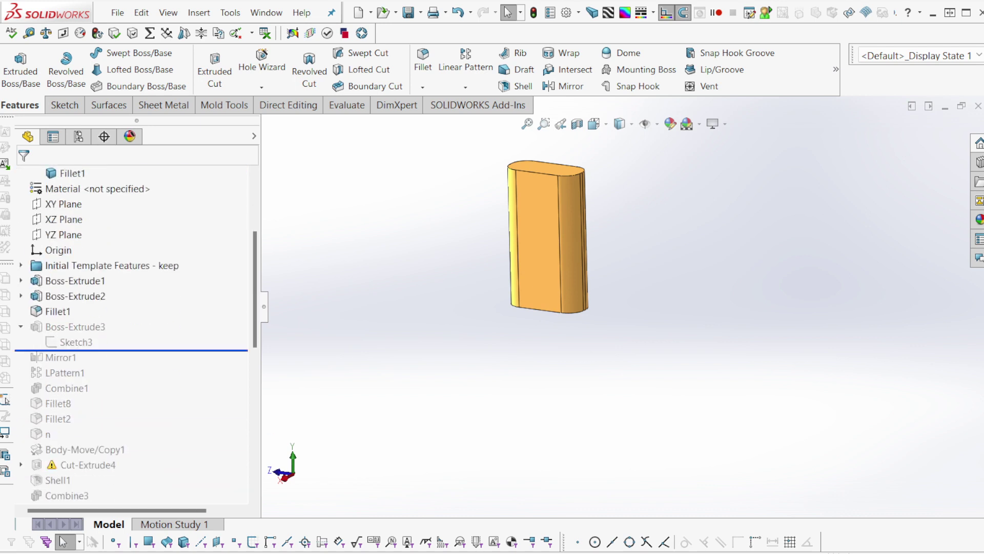
scroll(662, 189, "down", 2)
middle_click_drag(661, 189, 659, 141)
middle_click_drag(520, 374, 511, 375)
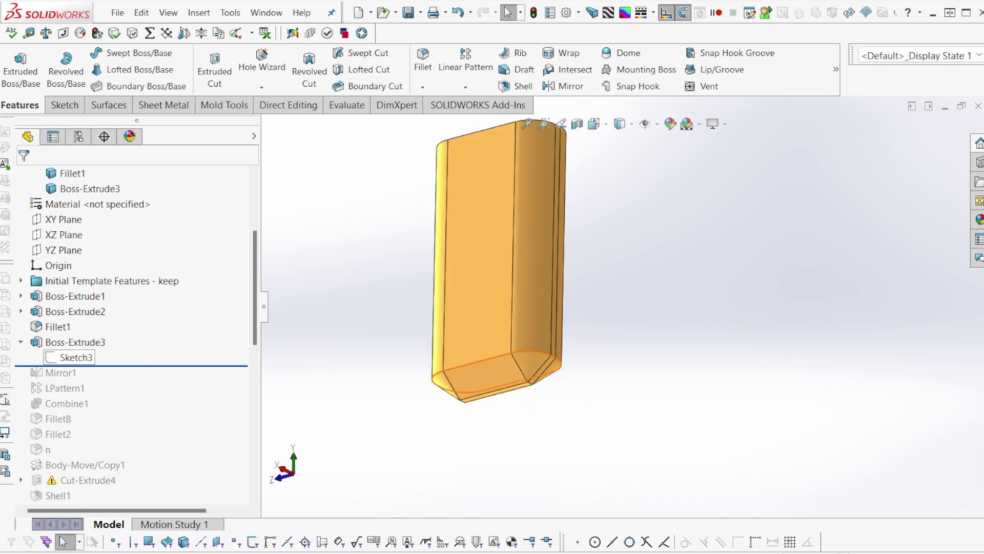
left_click(75, 358)
scroll(508, 403, "down", 2)
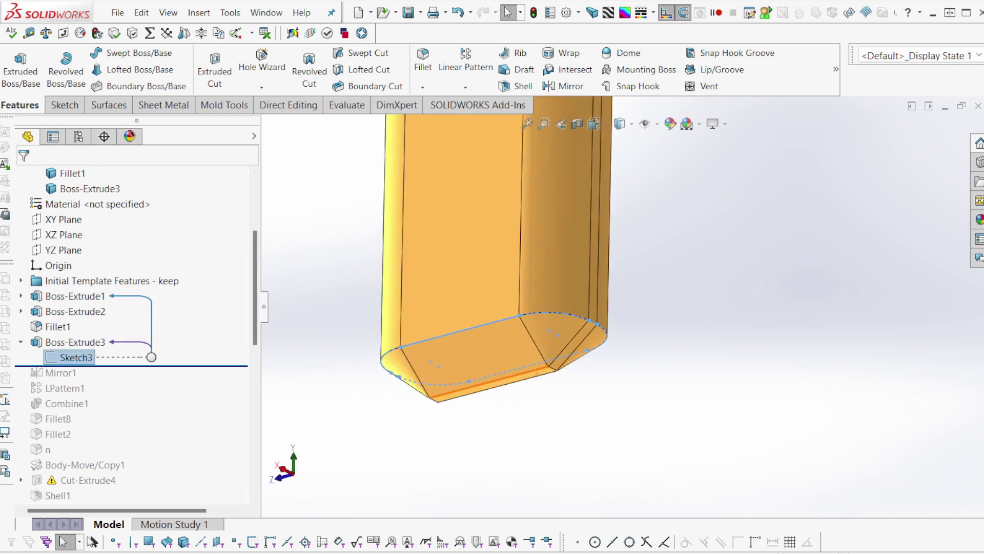
- Roll back to before Boss-Extrude3 and convert the edges of the body's bottom face into a new sketch
left_click(75, 342)
left_click(158, 297)
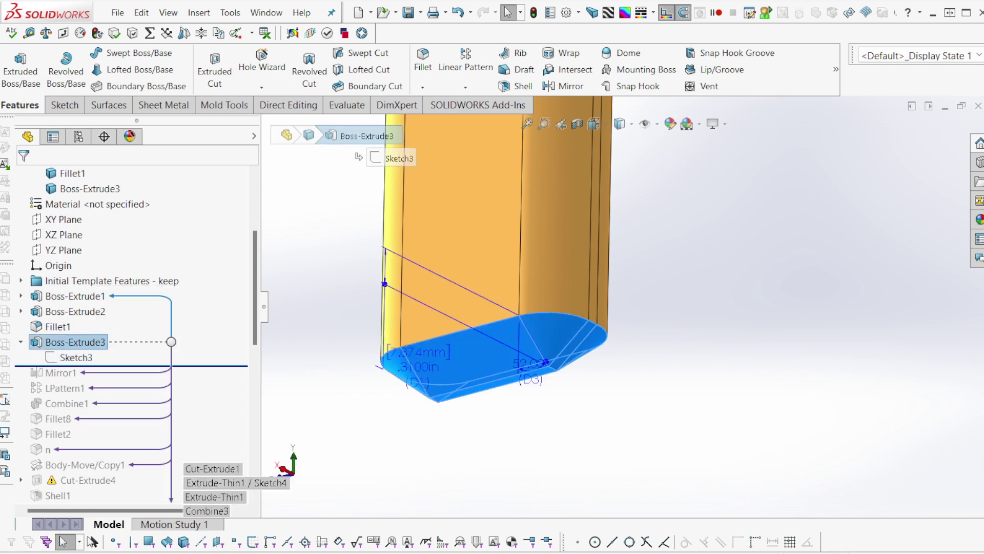
left_click(441, 369)
key("c")
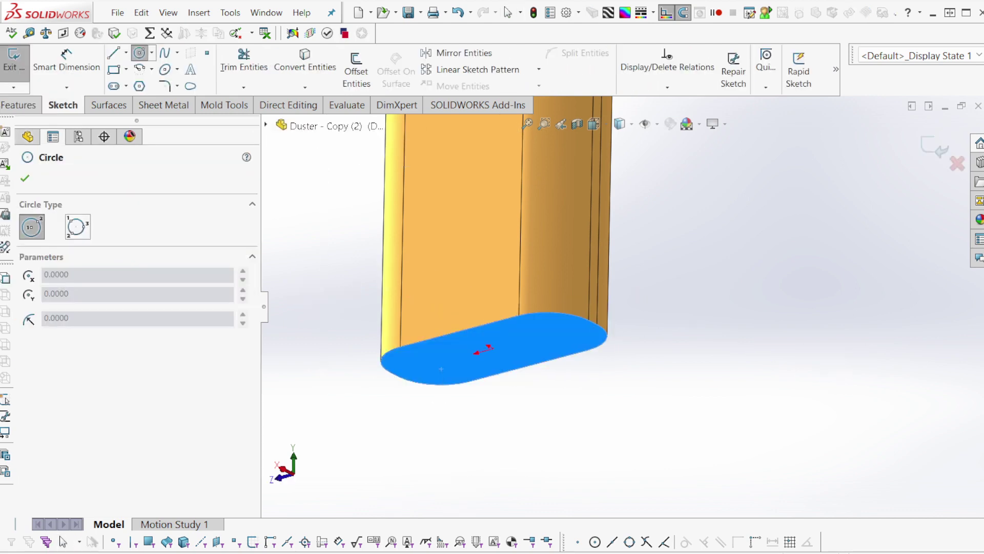
key("e")
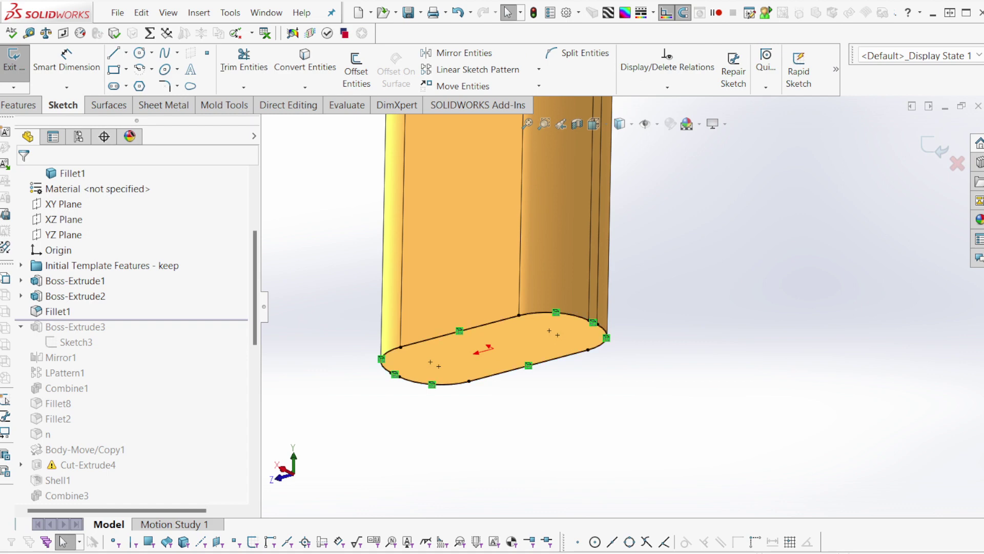
- Try a blind extrusion of the converted bottom outline with a 60° inward draft
key("e")
left_click(28, 367)
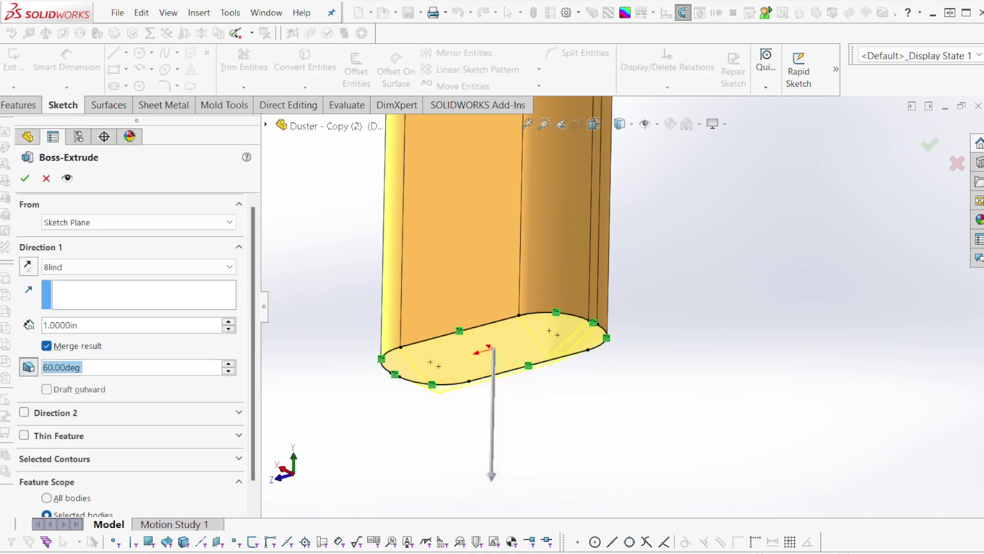
key("Escape")
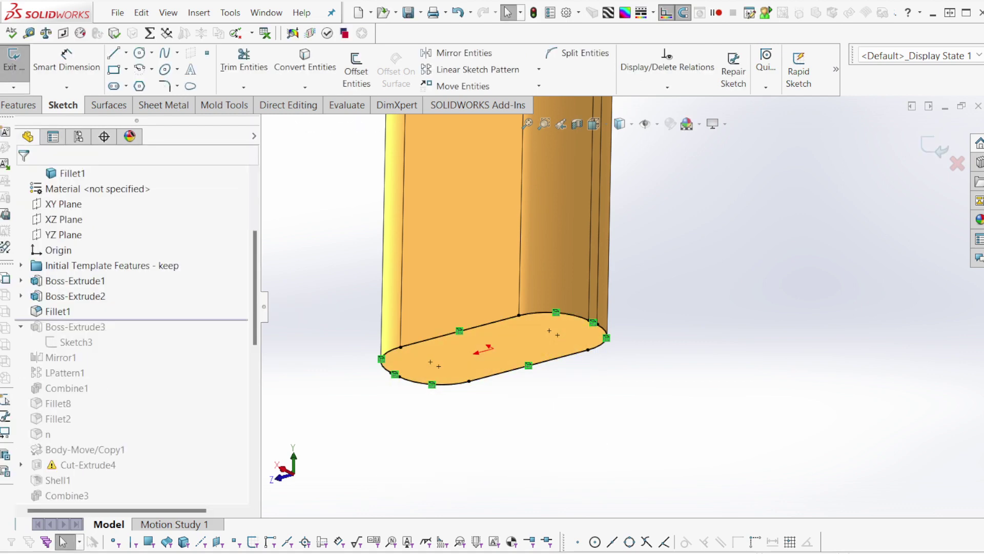
- Exit the sketch and roll the feature history forward through Boss-Extrude3 and Mirror1
key("ctrl+b")
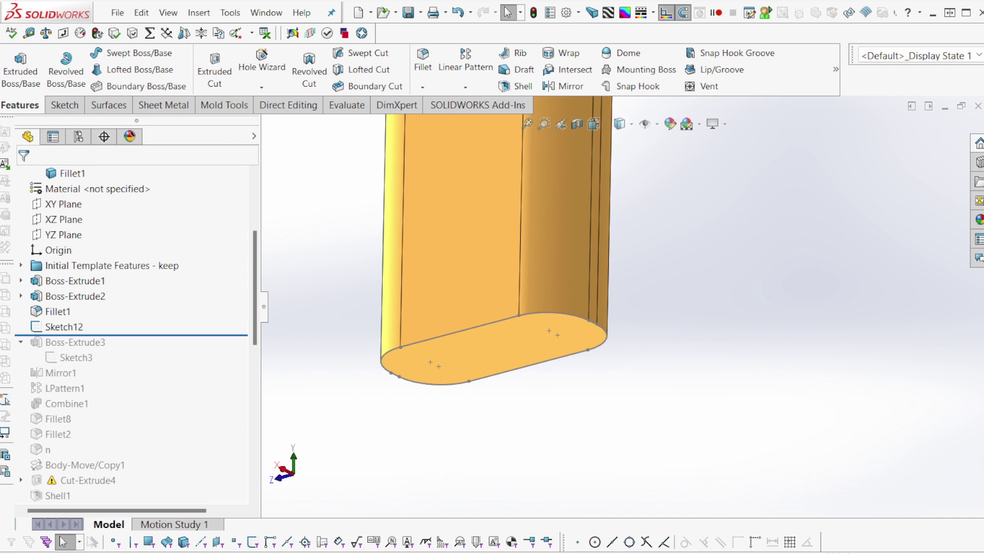
left_click_drag(132, 335, 131, 396)
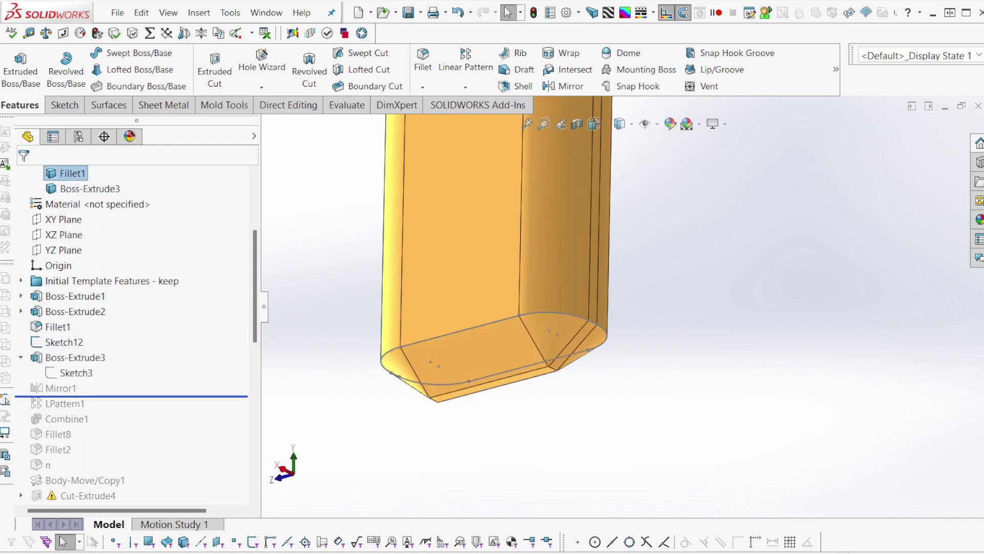
middle_click_drag(303, 399, 294, 460)
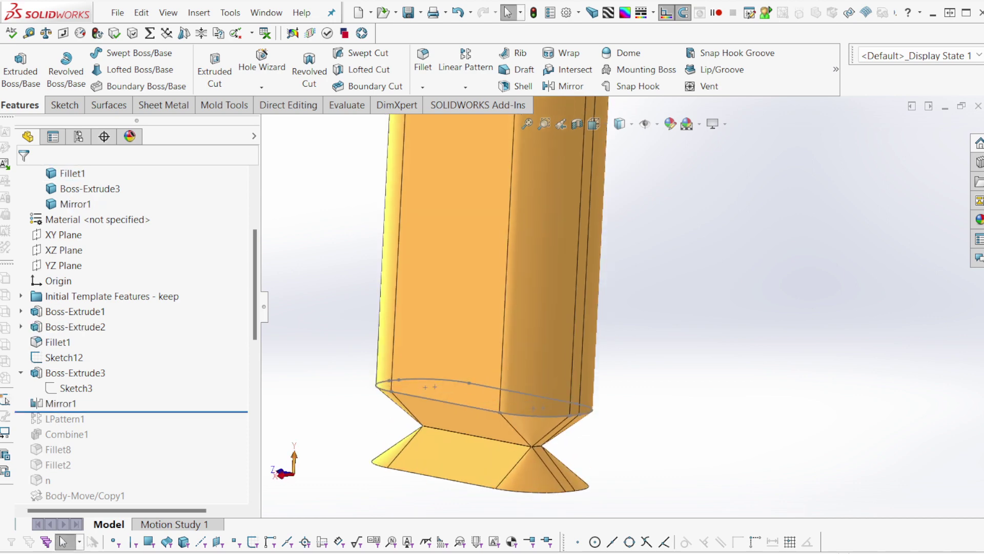
- Roll the feature history forward through LPattern1 and Combine1 to build the full bellows stack
left_click_drag(131, 411, 131, 426)
scroll(328, 405, "up", 6)
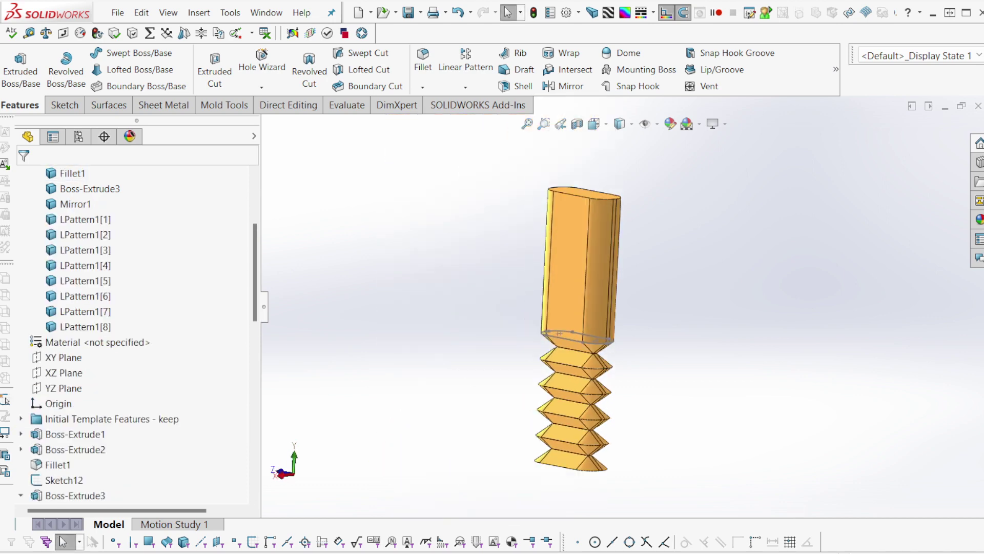
scroll(131, 419, "down", 4)
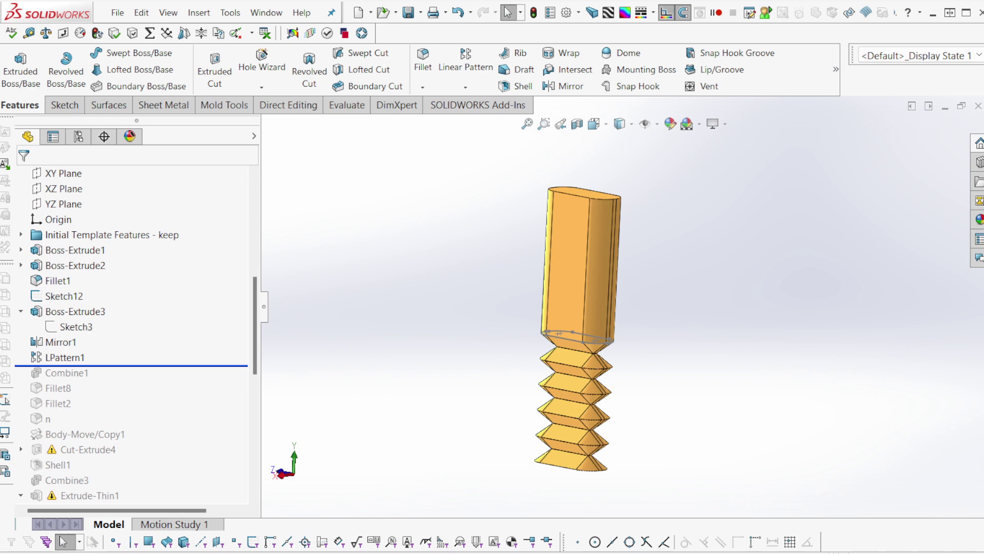
left_click_drag(132, 366, 131, 381)
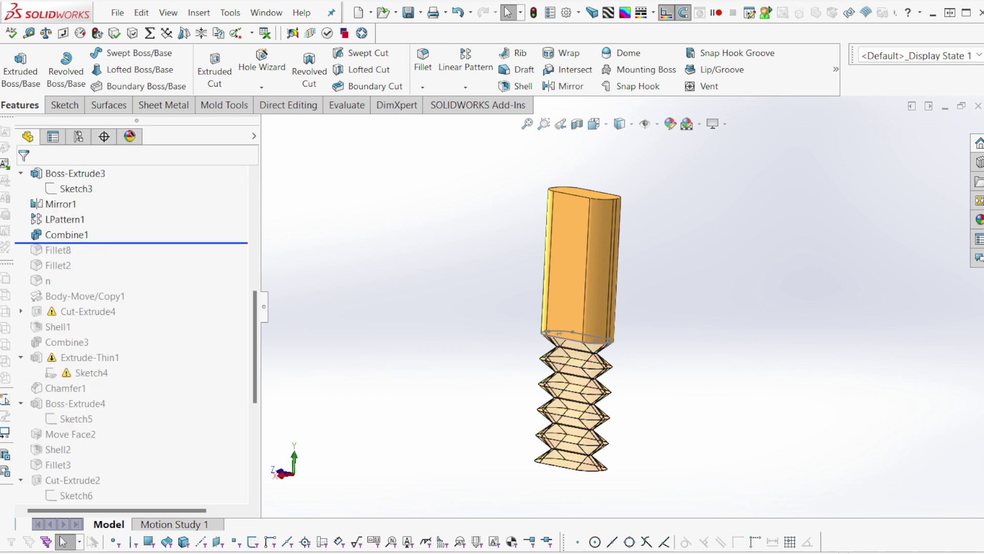
- Roll the feature history forward to include Fillet8 and inspect the rounded inner creases of the bellows
left_click_drag(131, 243, 131, 258)
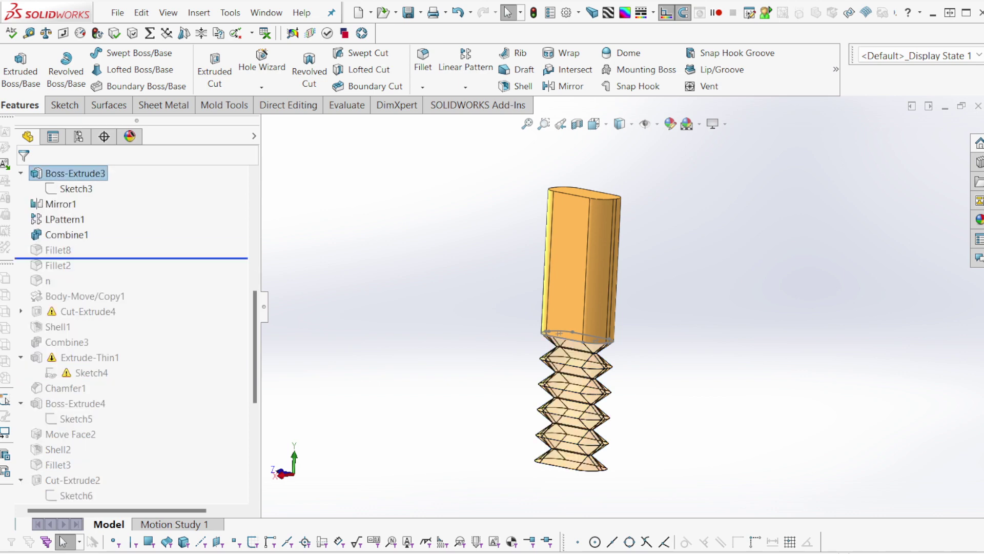
scroll(564, 333, "down", 8)
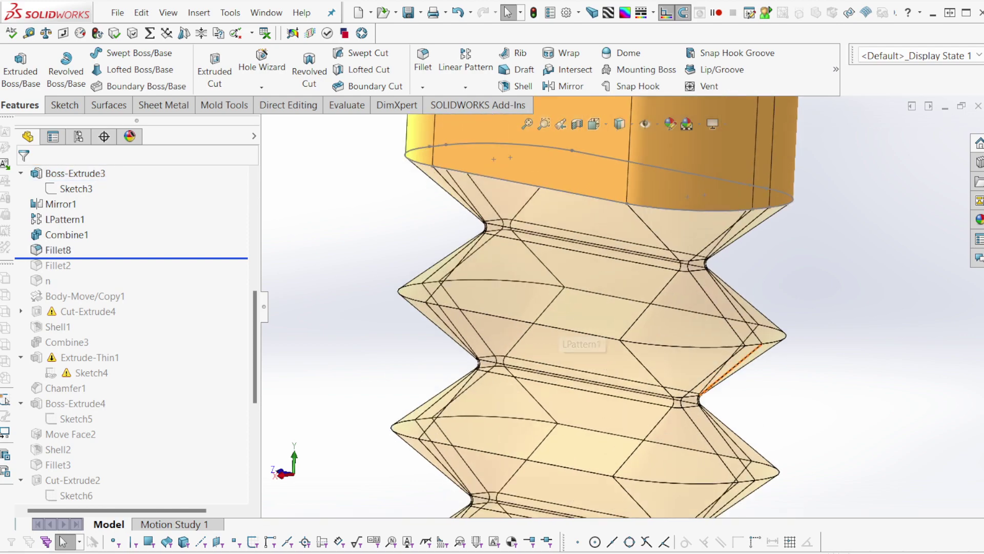
middle_click_drag(539, 287, 595, 299)
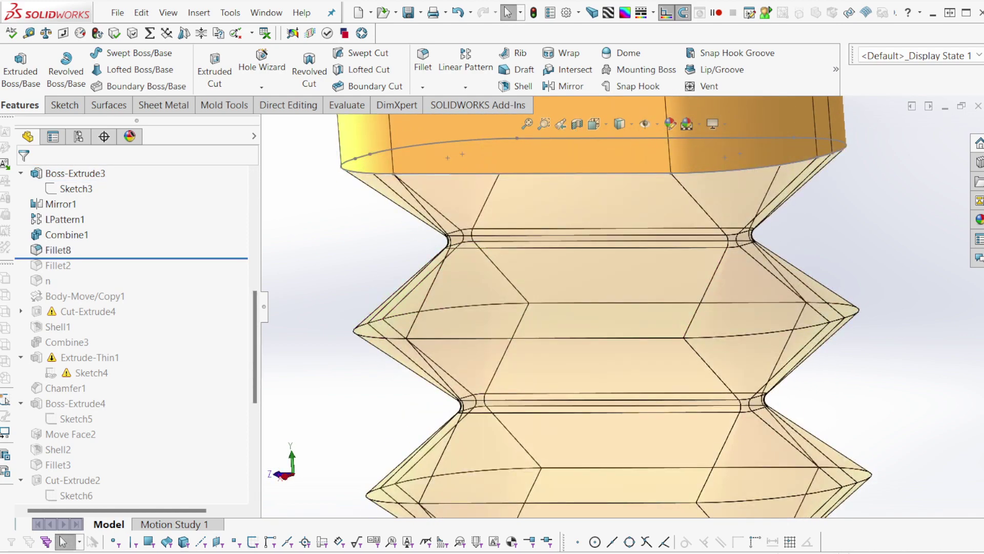
- Roll the feature history forward to include Fillet2 and select a rounded face on the bellows' outer edge
left_click(131, 258)
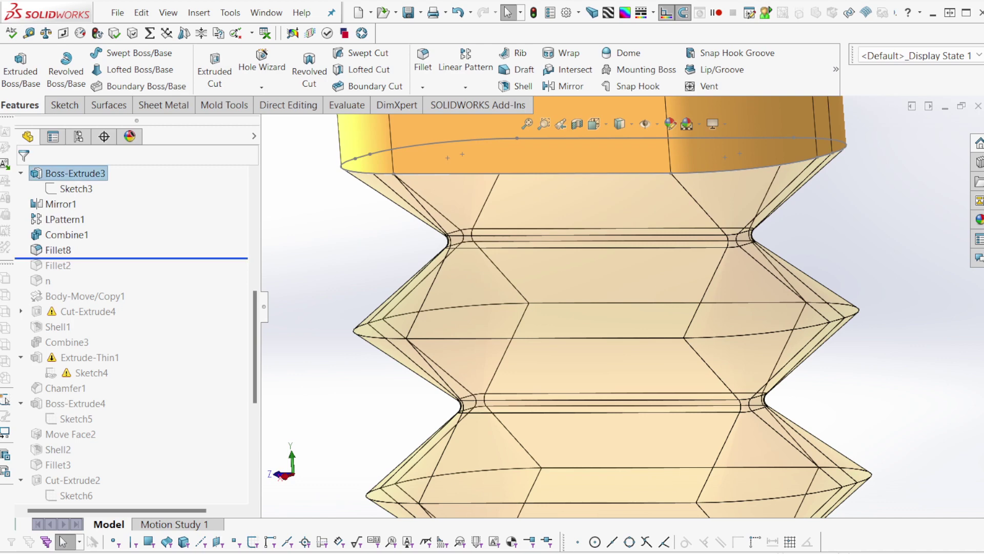
key("Down")
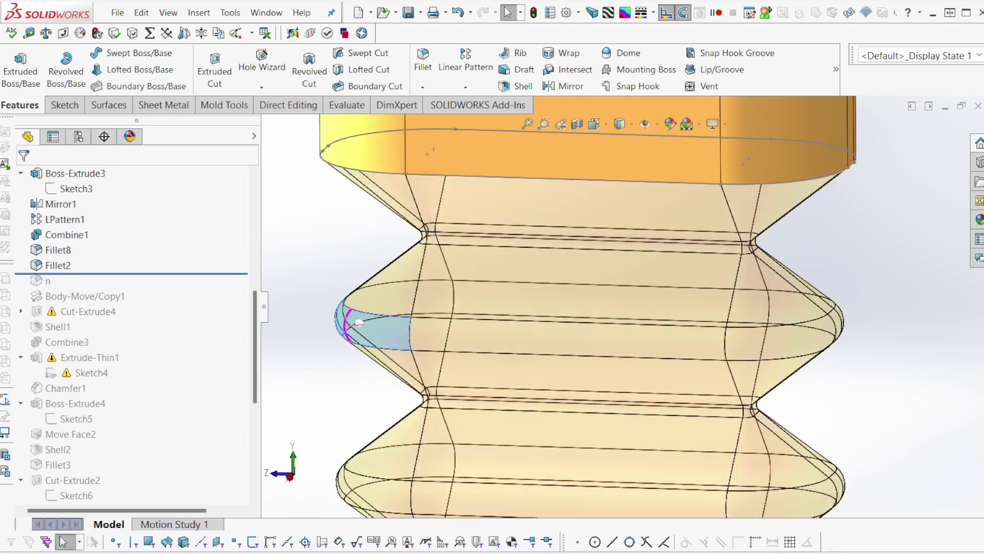
left_click(357, 324)
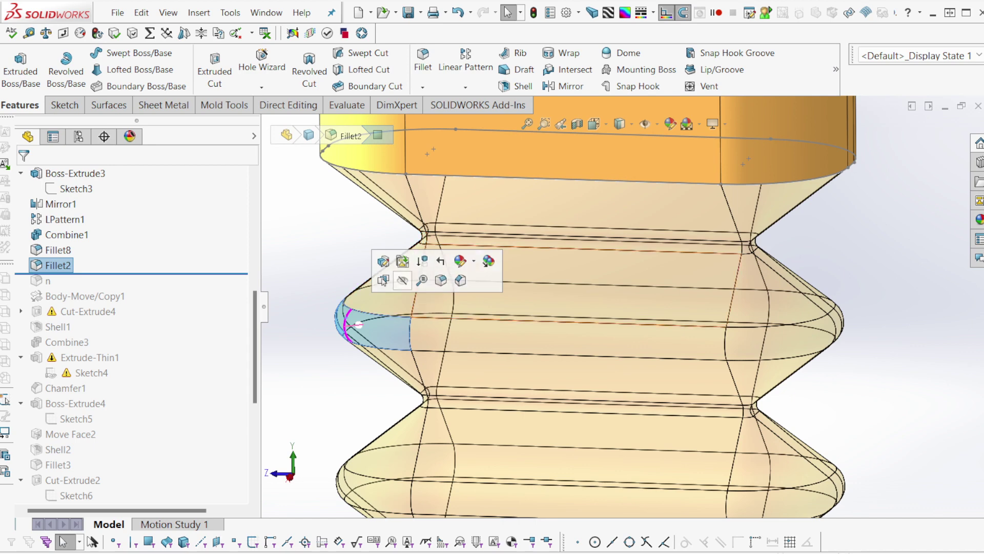
scroll(544, 369, "up", 1)
middle_click_drag(585, 366, 564, 366)
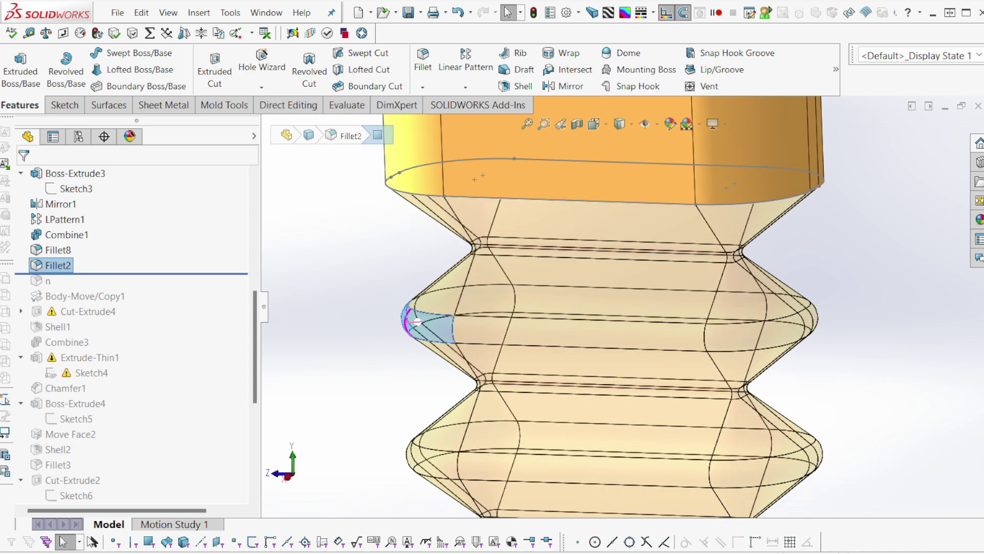
- Roll the feature history forward to include fillet n and highlight the bellows' end edges it rounds
left_click_drag(82, 274, 82, 289)
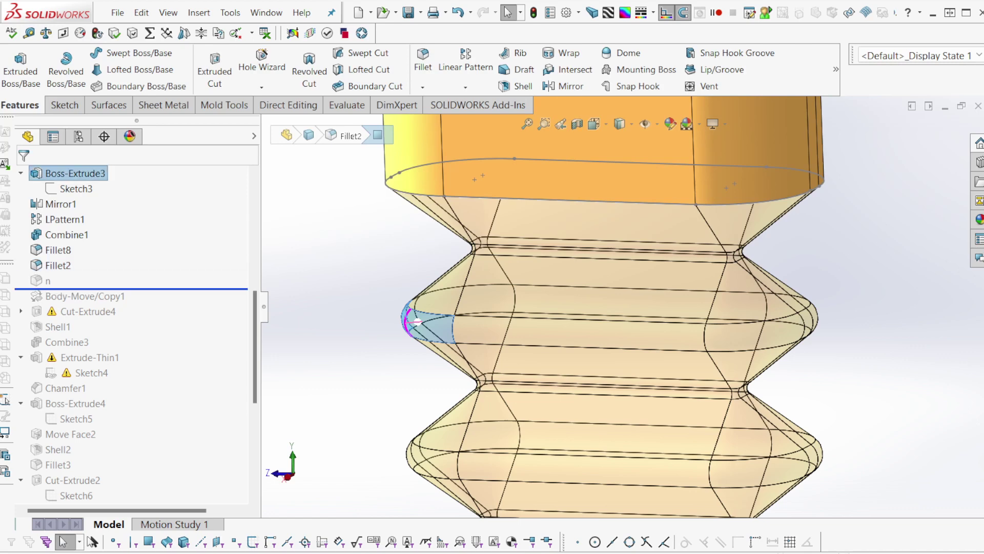
scroll(638, 319, "up", 3)
middle_click_drag(730, 314, 715, 324)
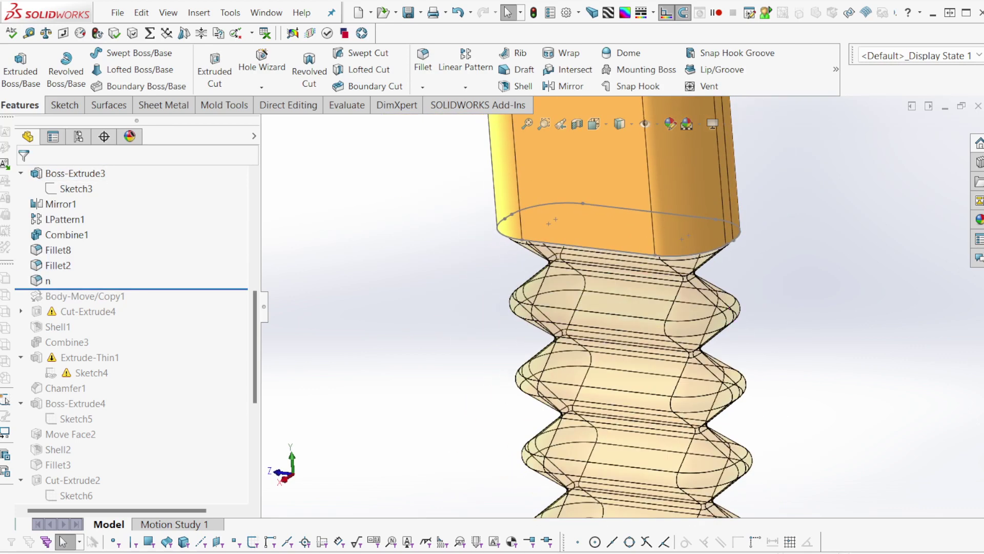
left_click(47, 281)
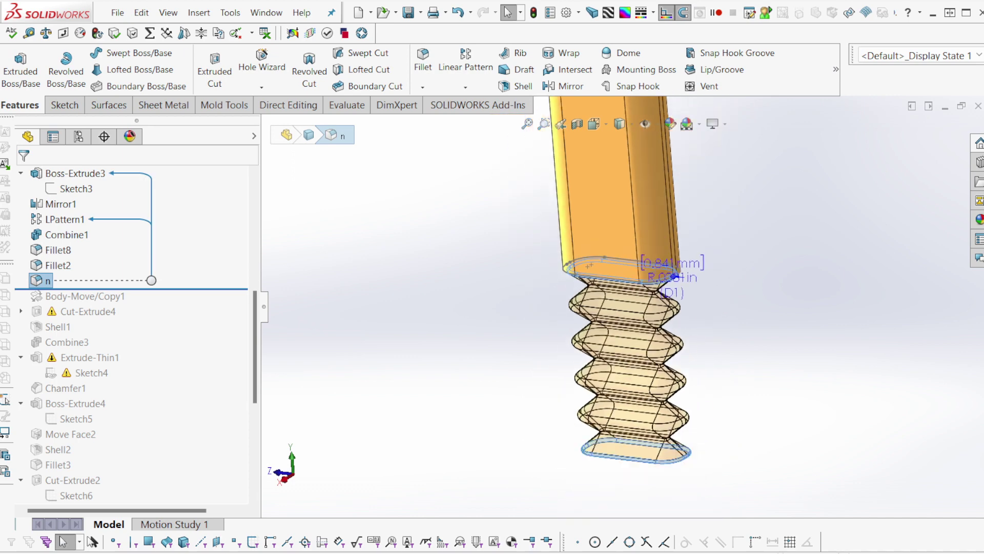
key("Escape")
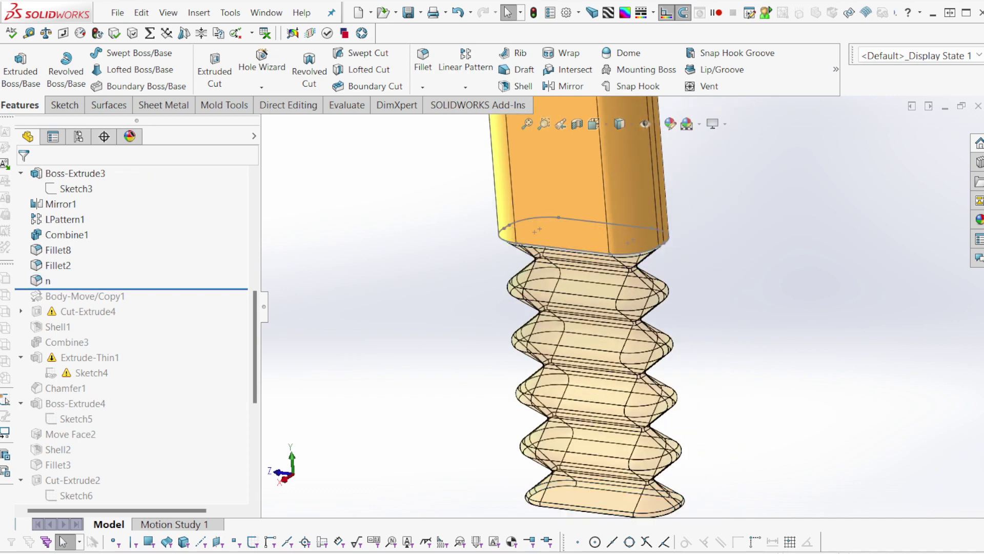
- Roll the feature history forward to include Body-Move/Copy1 and highlight the copied bellows body
left_click_drag(82, 289, 82, 304)
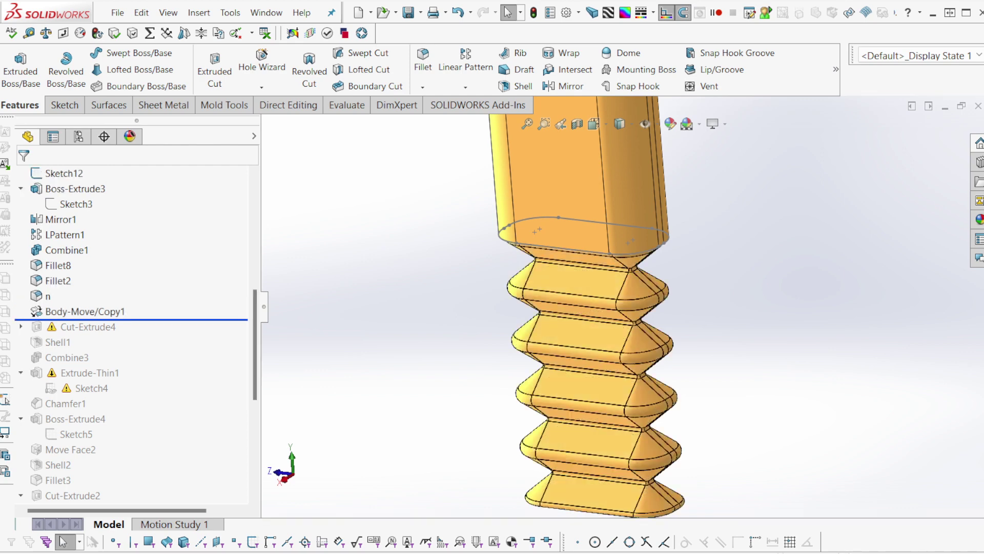
left_click(84, 311)
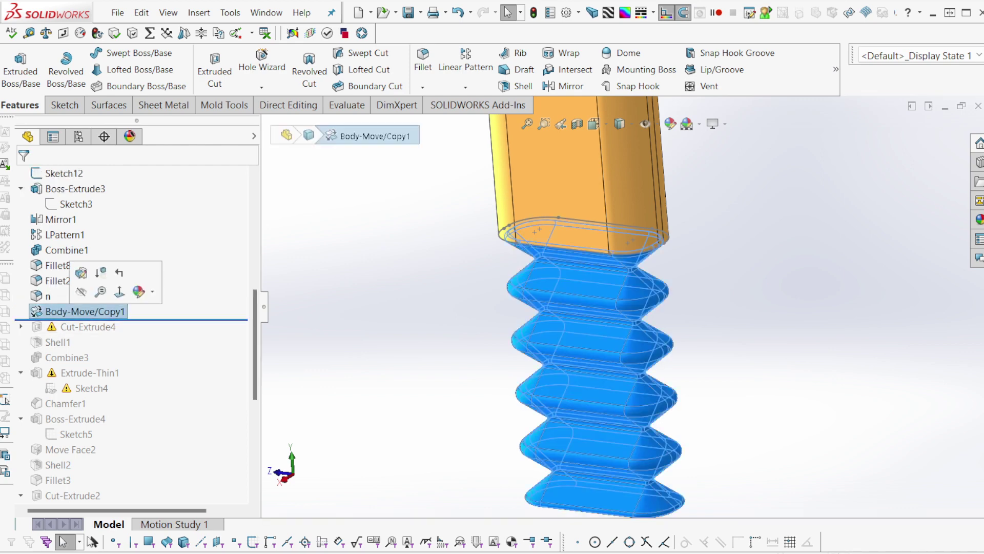
mouse_move(667, 378)
middle_mouse_down()
mouse_move(633, 376)
mouse_move(667, 373)
middle_mouse_up()
scroll(665, 378, "up", 1)
key("Escape")
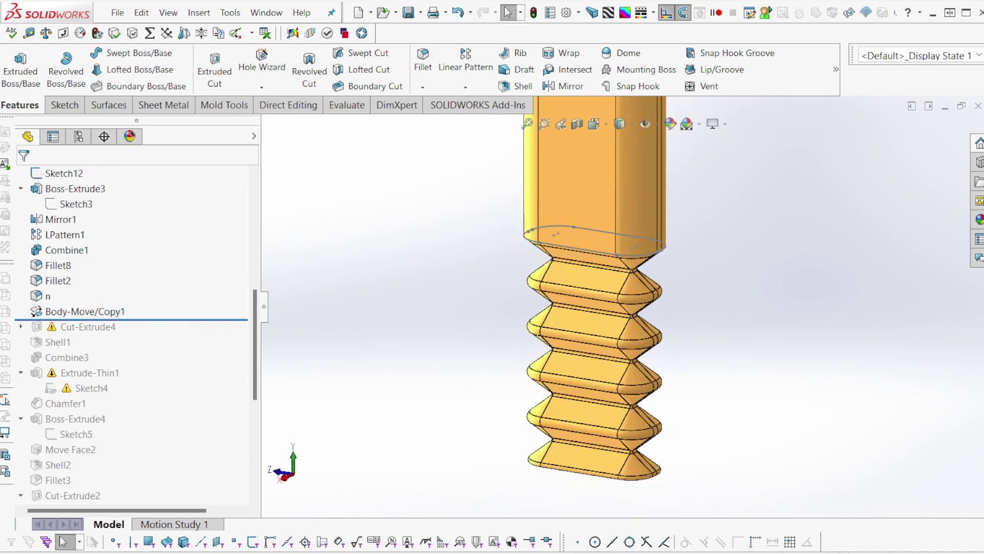
- Edit Body-Move/Copy1 to offset the copied bellows about -2.208 in along Z, beside the original
left_click(98, 311)
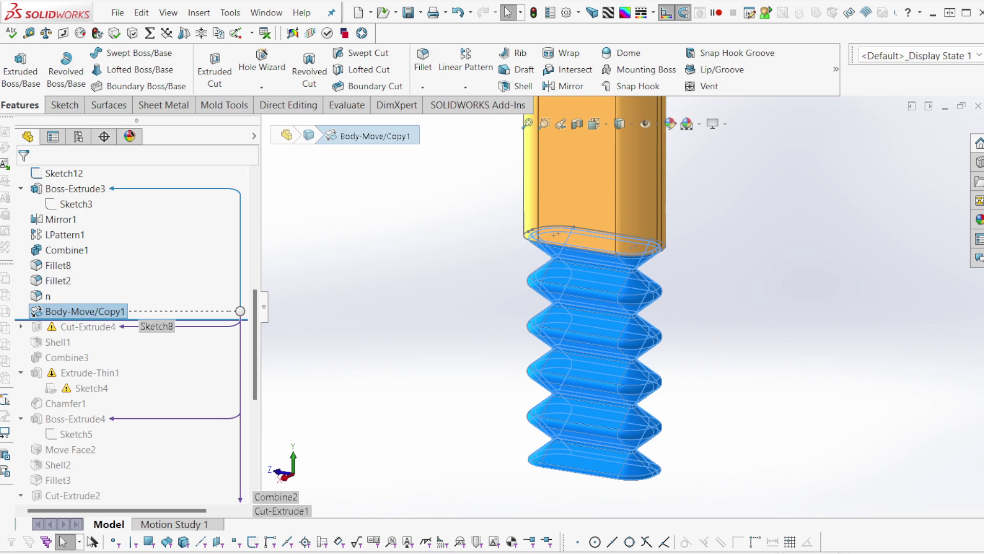
right_click(101, 314)
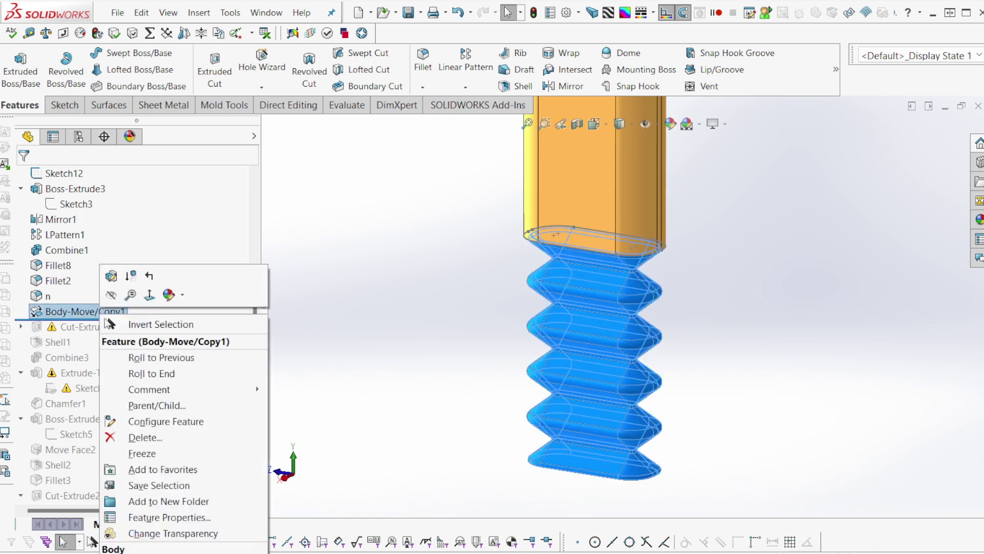
left_click(111, 276)
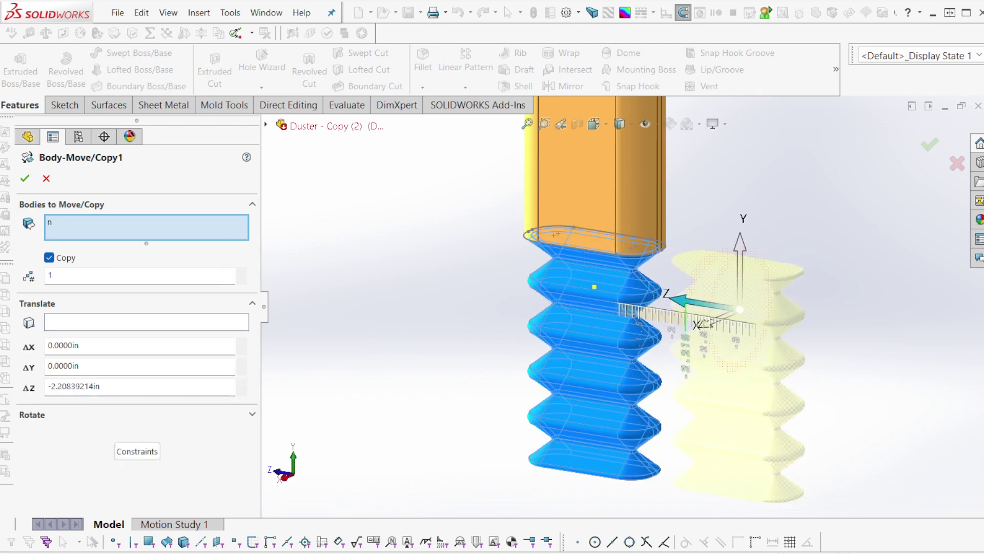
left_click(24, 178)
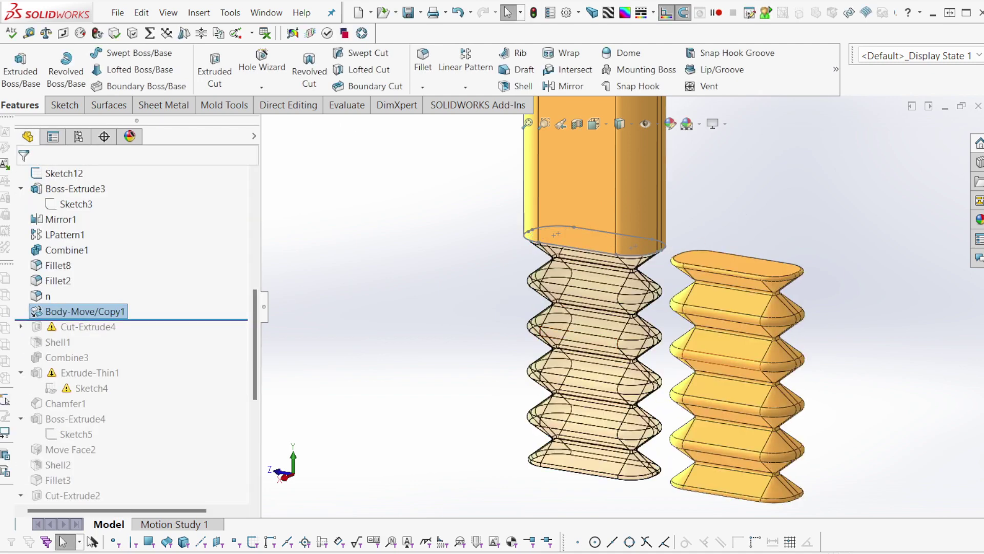
mouse_move(723, 362)
middle_mouse_down()
mouse_move(738, 338)
mouse_move(736, 351)
middle_mouse_up()
key("Escape")
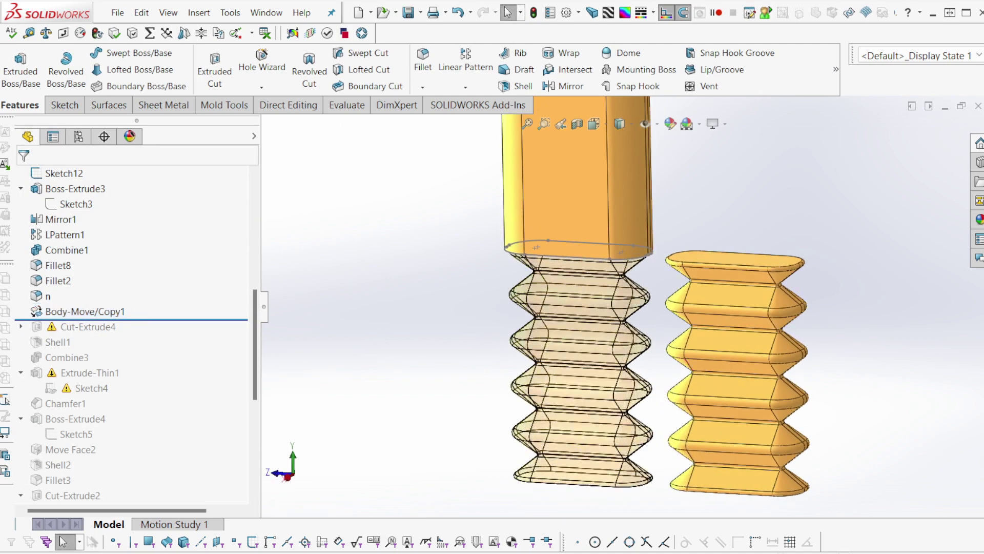
- Roll the feature history forward to include Cut-Extrude4 and highlight its Sketch8 profile across the bellows
left_click_drag(102, 319, 102, 335)
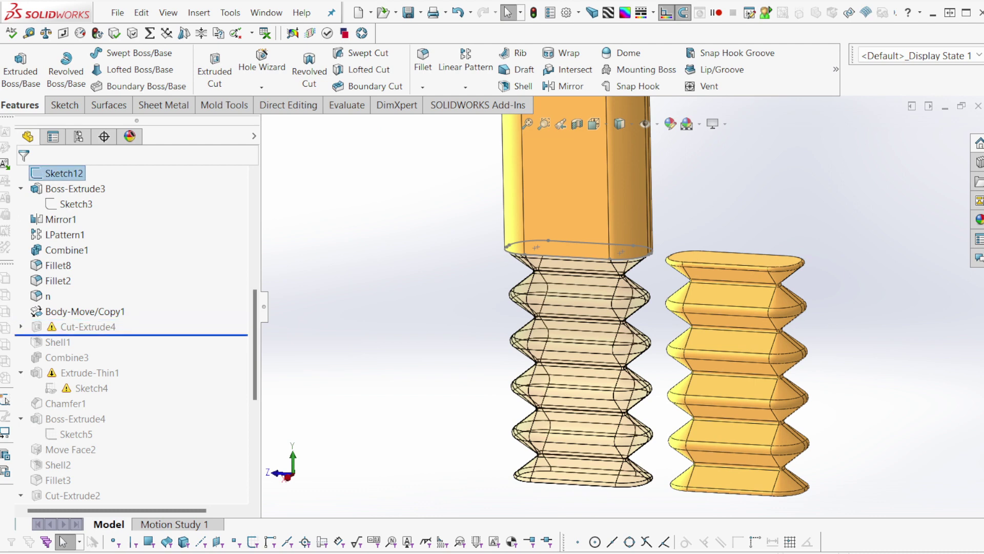
left_click(77, 342)
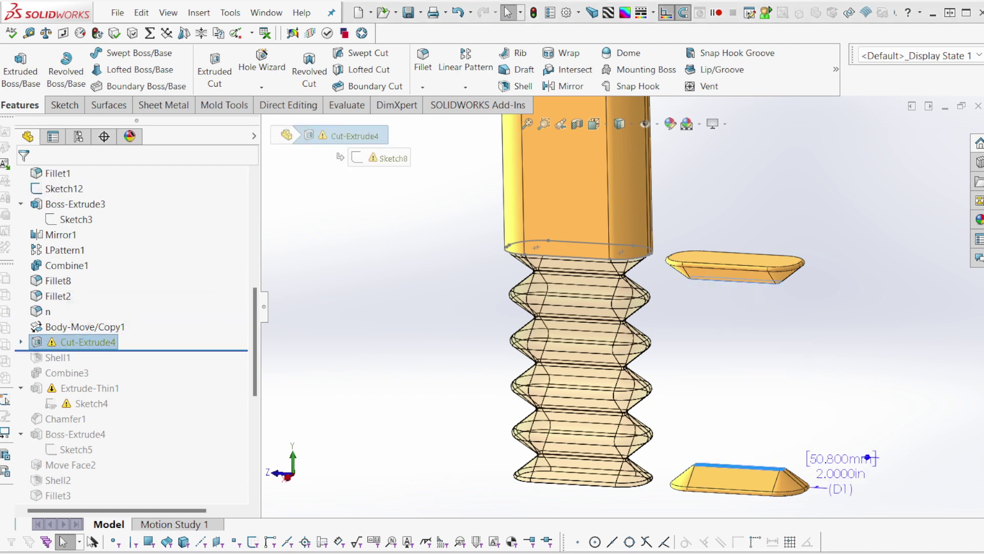
left_click(21, 342)
left_click(57, 358)
middle_click_drag(575, 328, 598, 329)
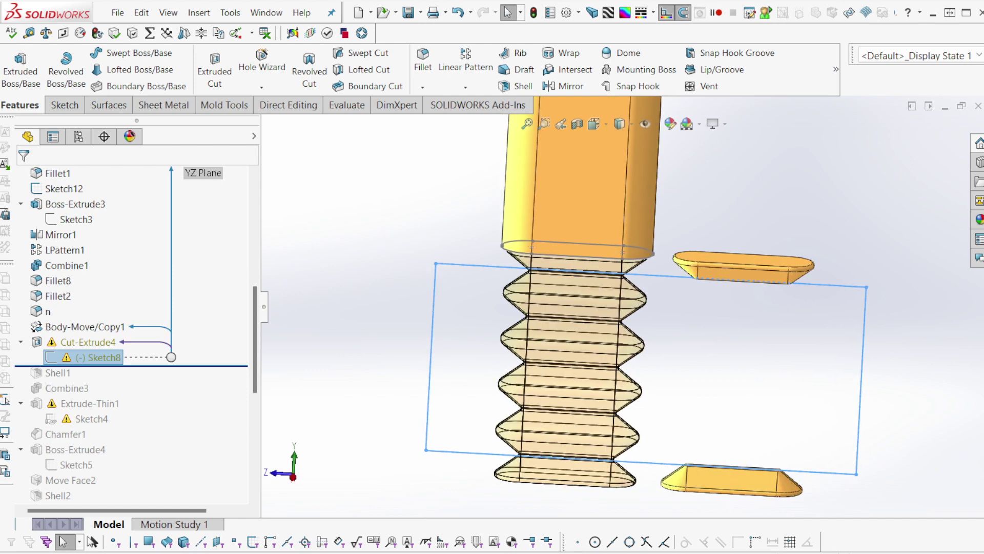
- Roll the feature history forward through Shell1 and Combine3
left_click_drag(103, 366, 102, 381)
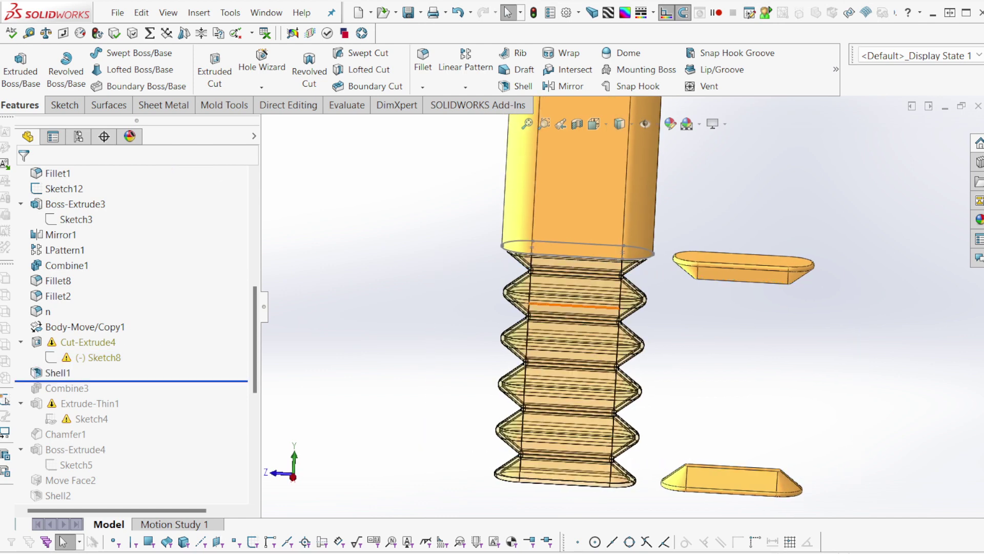
left_click_drag(102, 381, 103, 396)
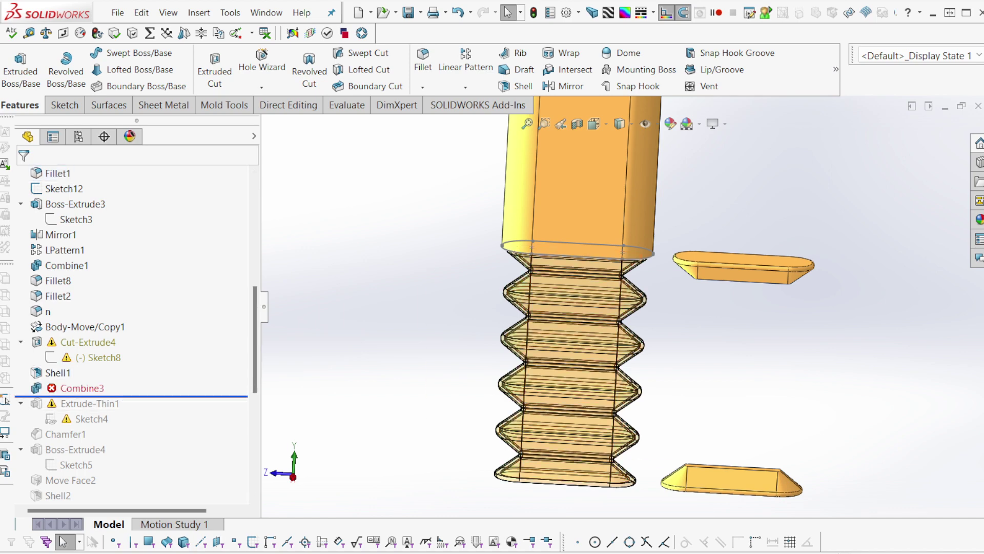
- Edit Body-Move/Copy1 and set the copied body's Z translation to 0 in
left_click(85, 326)
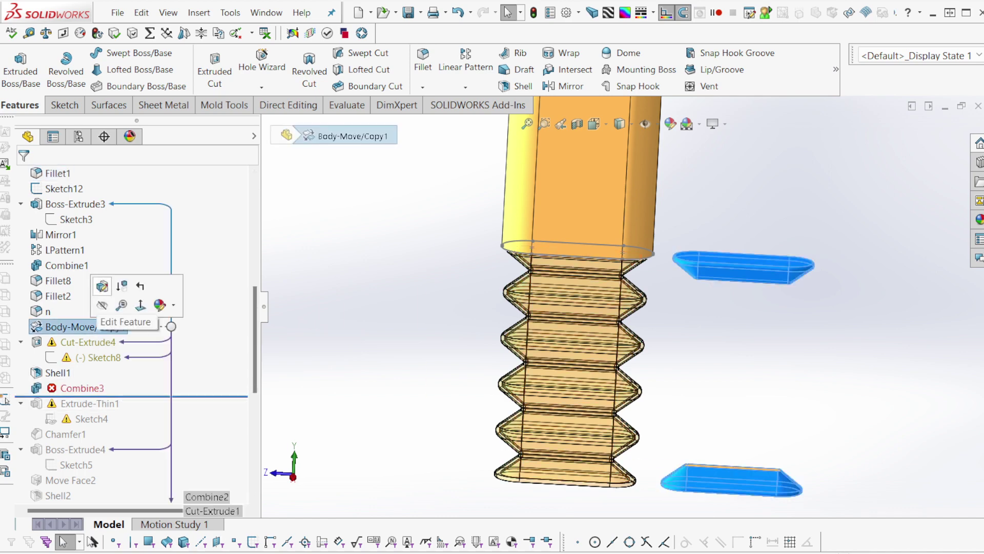
left_click(102, 285)
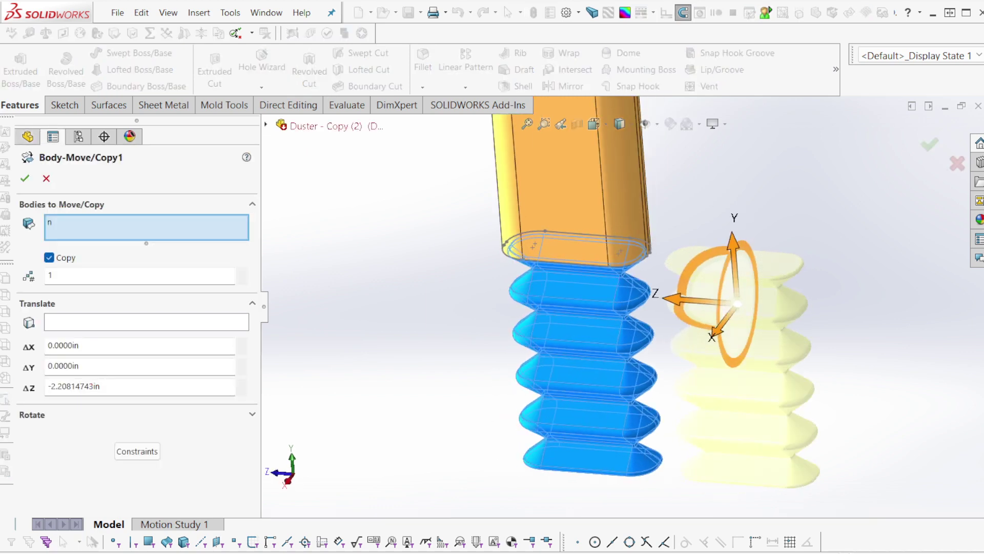
double_click(101, 387)
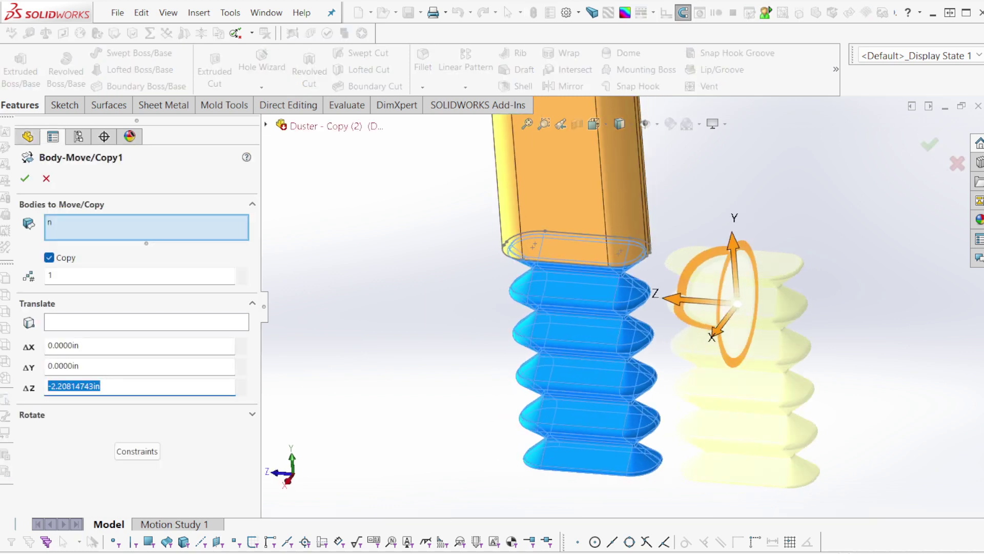
type("0")
key("Return")
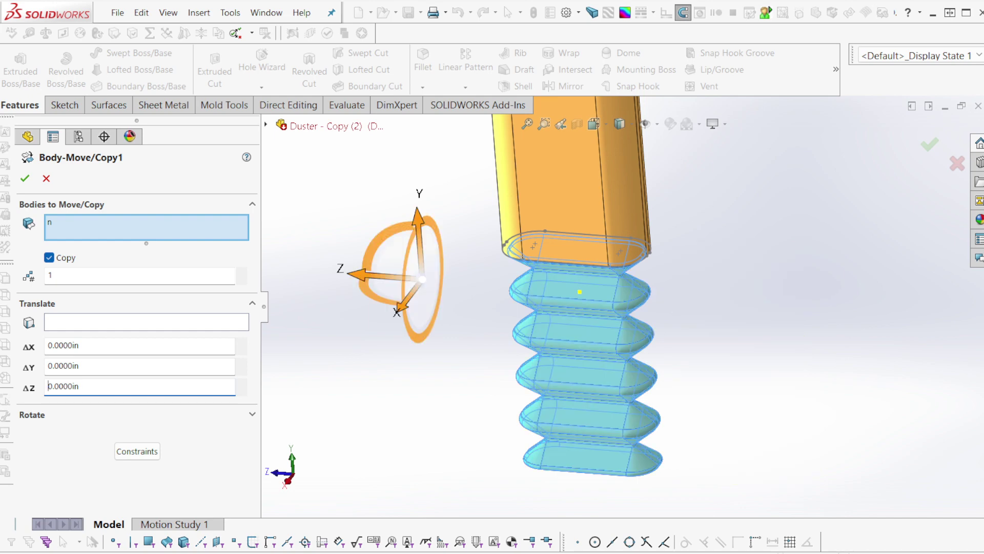
left_click(24, 178)
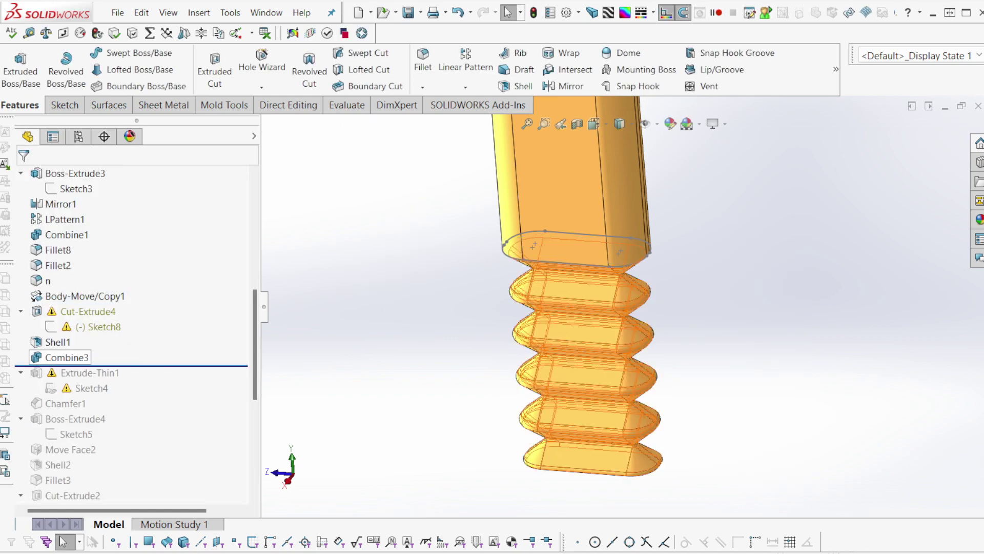
- Highlight the Combine3 result and hide the upper body so only the bellows is displayed
left_click(61, 358)
key("Escape")
middle_click_drag(551, 210, 576, 208)
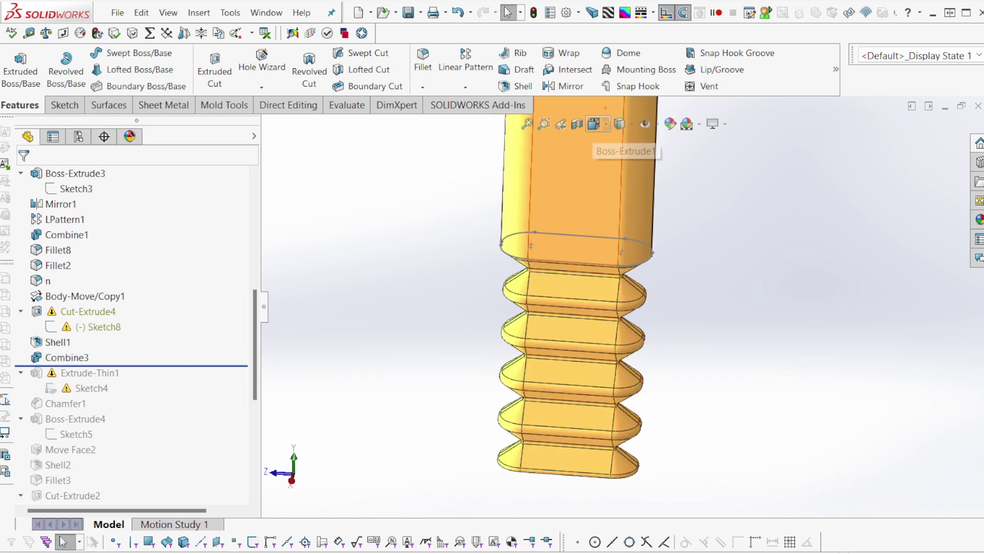
key("Tab")
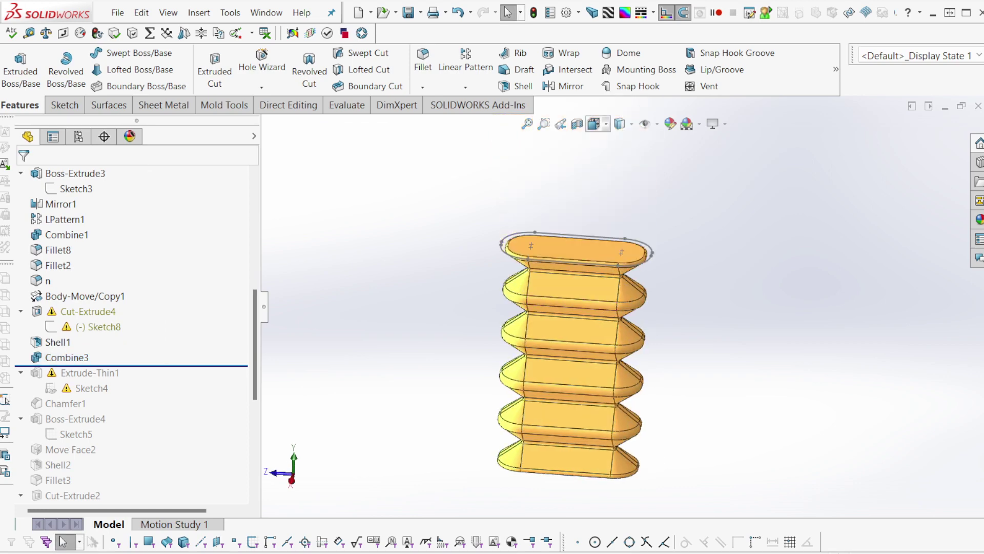
- Section the bellows along the XY Plane and examine its wall thickness and solid end caps
left_click(577, 124)
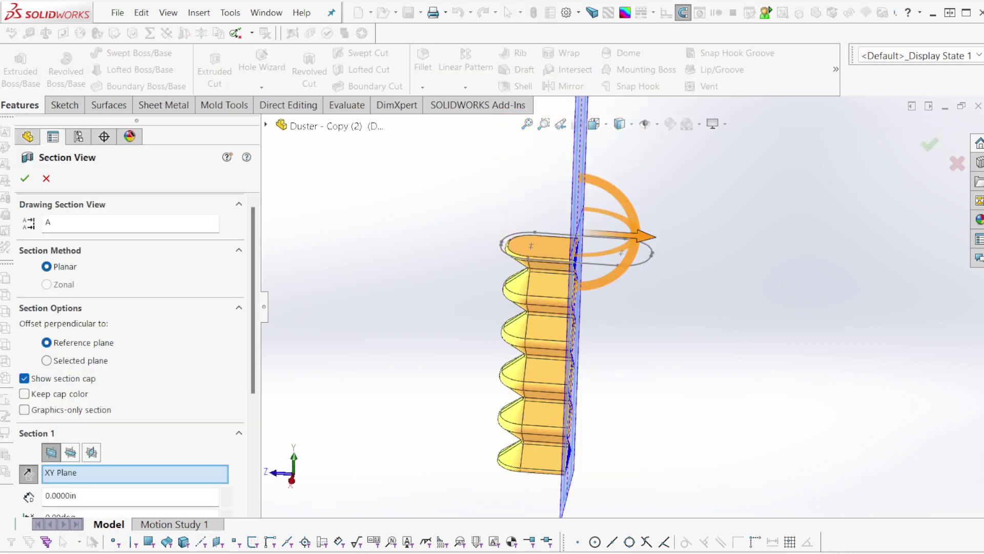
middle_click_drag(661, 334, 518, 358)
scroll(557, 340, "down", 5)
scroll(556, 340, "up", 3)
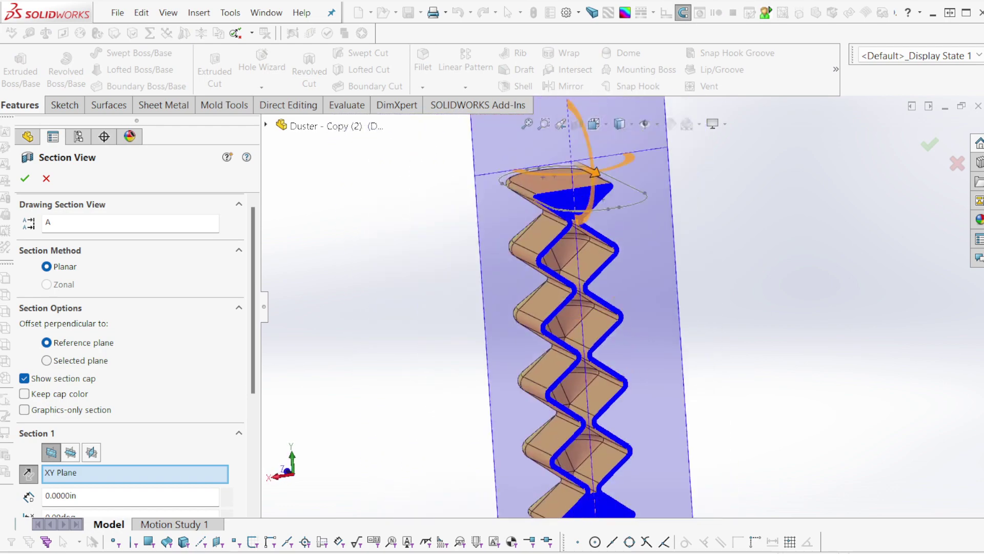
scroll(895, 482, "down", 3)
scroll(618, 313, "up", 2)
middle_click_drag(617, 313, 635, 313)
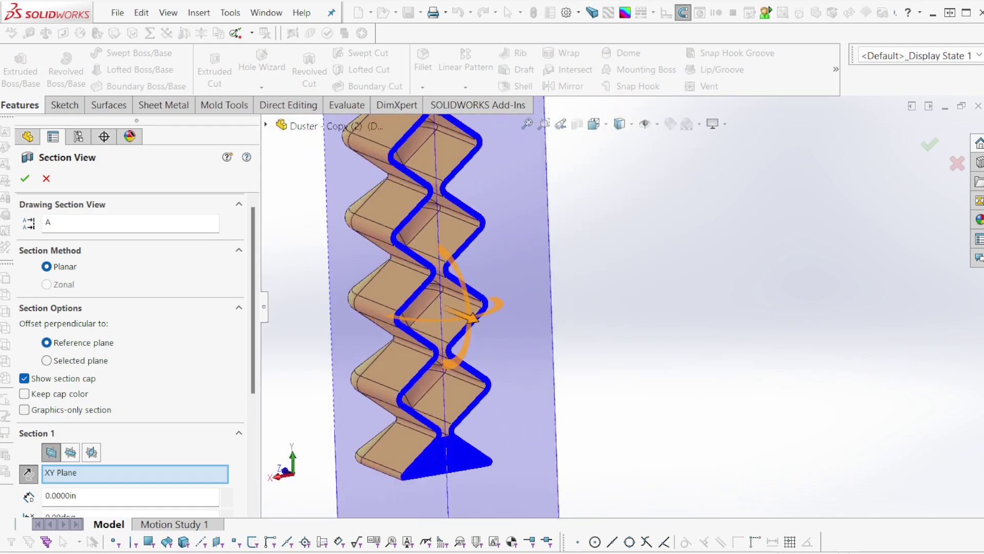
- Switch the section to the XZ Plane and the YZ Plane, examine the bellows' hollow interior, and close the section without keeping it
left_click(70, 451)
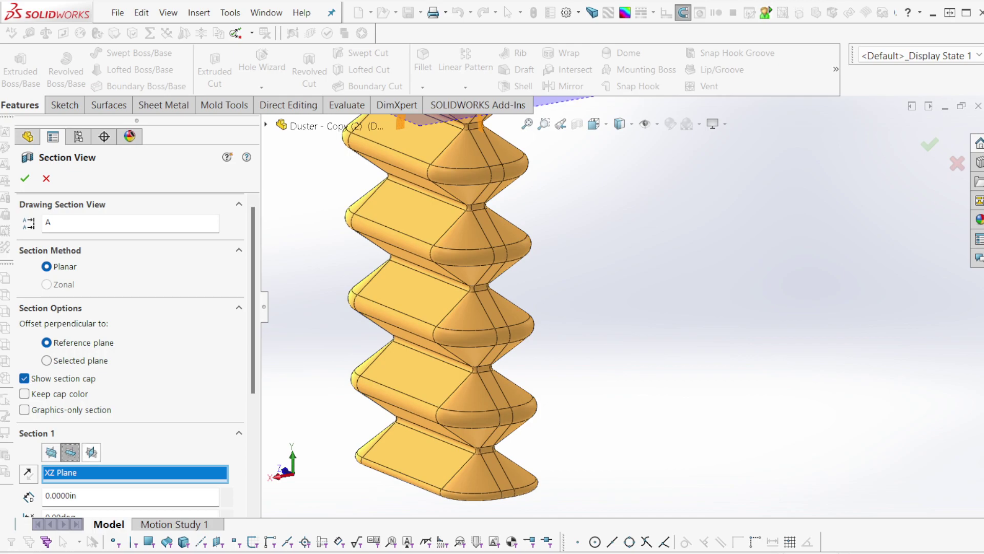
left_click(92, 451)
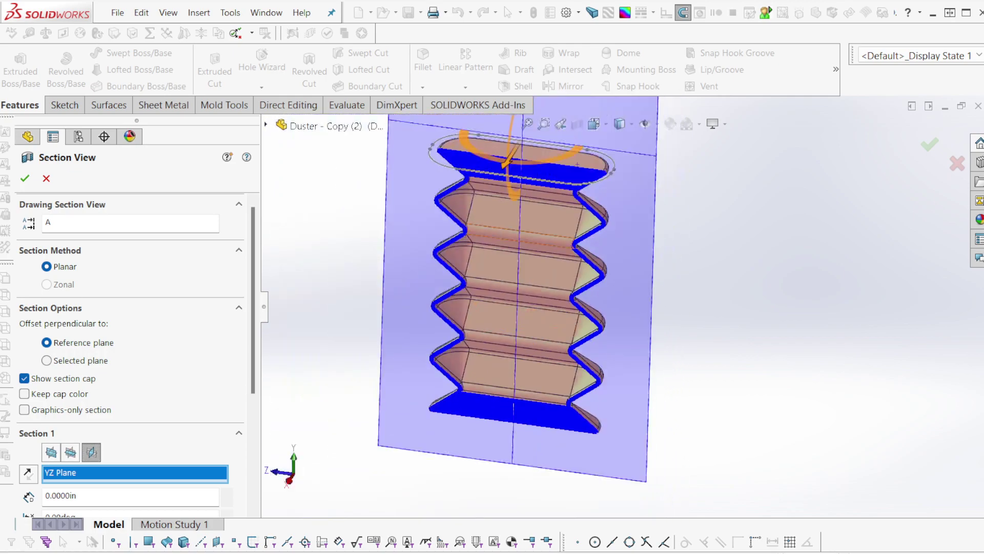
scroll(495, 418, "down", 5)
middle_click_drag(518, 400, 543, 380)
scroll(625, 302, "up", 6)
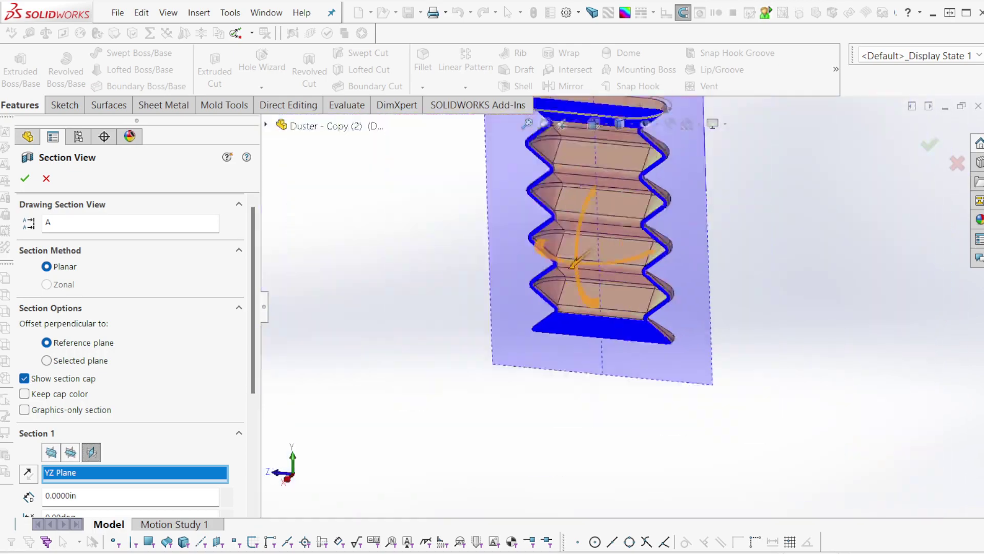
scroll(625, 154, "down", 2)
scroll(610, 359, "up", 2)
scroll(583, 280, "down", 4)
middle_click_drag(583, 281, 634, 310)
scroll(633, 310, "up", 2)
scroll(623, 310, "up", 3)
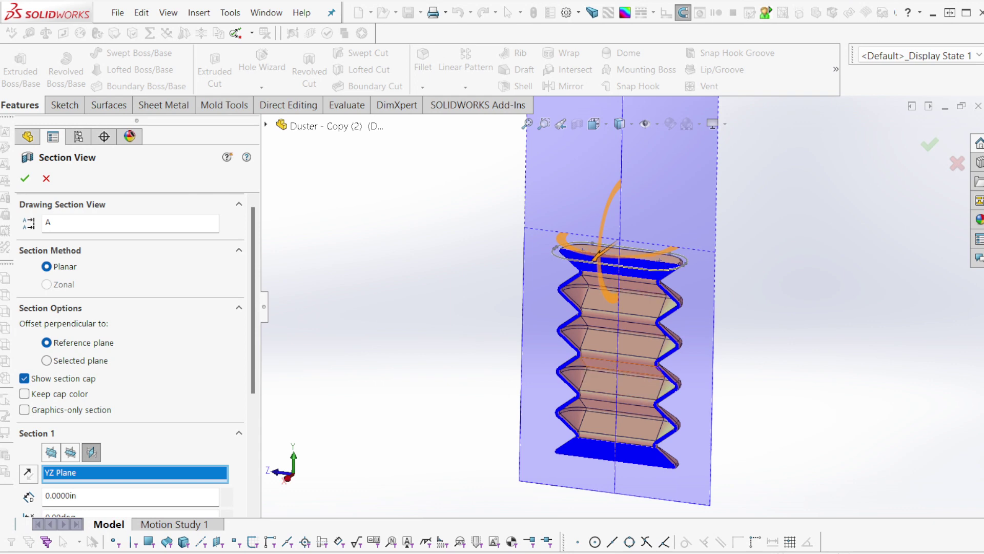
key("Escape")
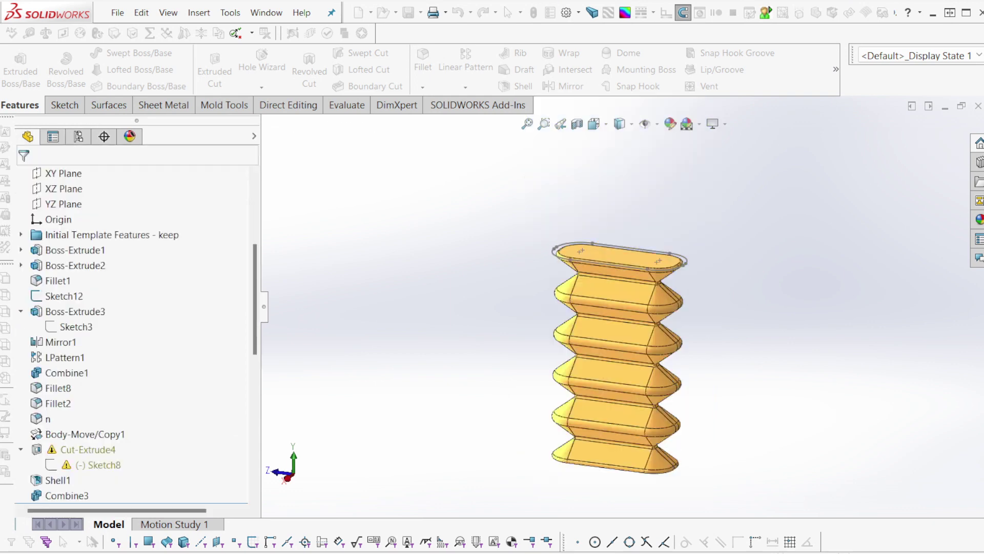
- Roll the feature history forward through Extrude-Thin1 and Chamfer1 to add the tapered tube above the bellows
scroll(154, 328, "down", 5)
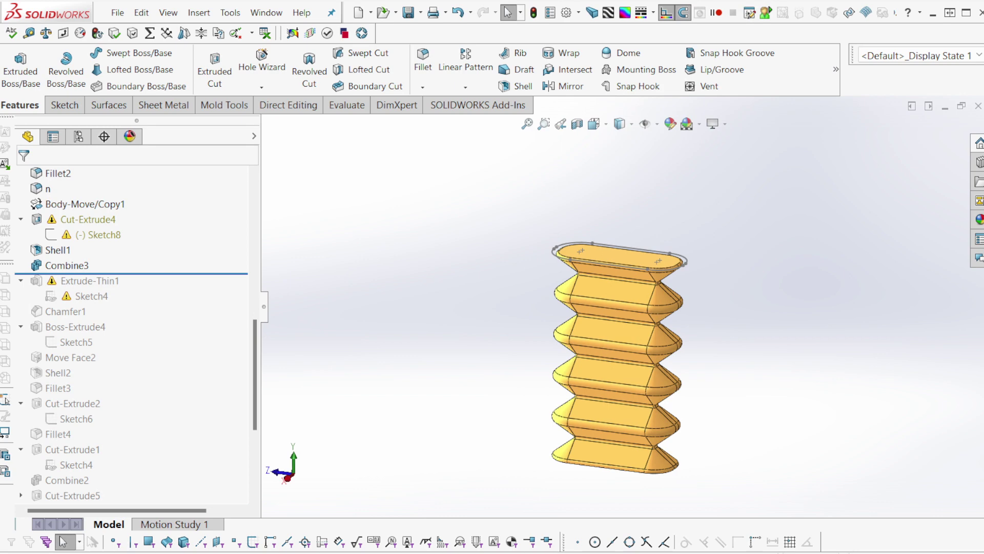
left_click_drag(131, 273, 131, 304)
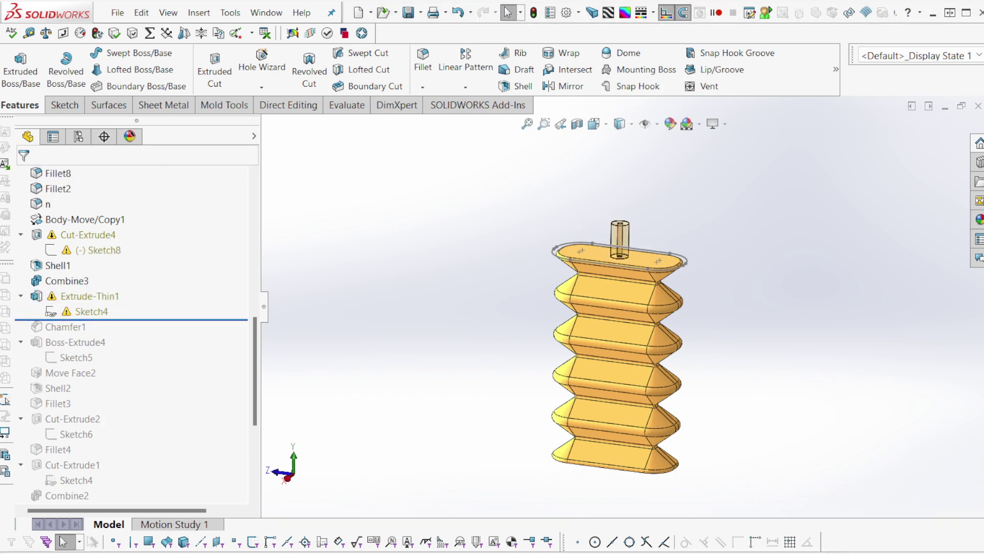
key("Down")
scroll(701, 237, "down", 5)
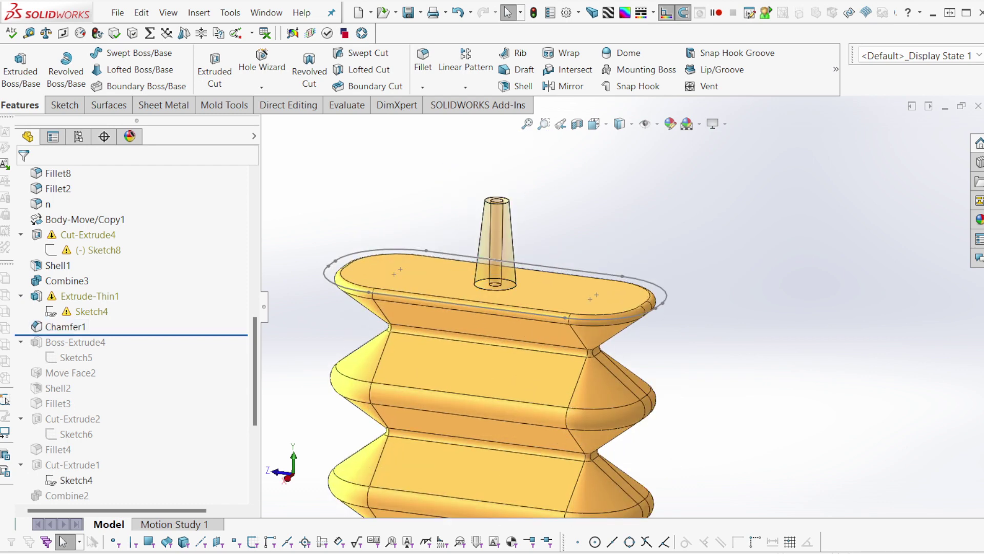
- Roll the feature history forward through Boss-Extrude4, examine the outer casing from below, and roll back ahead of that extrusion
key("Down")
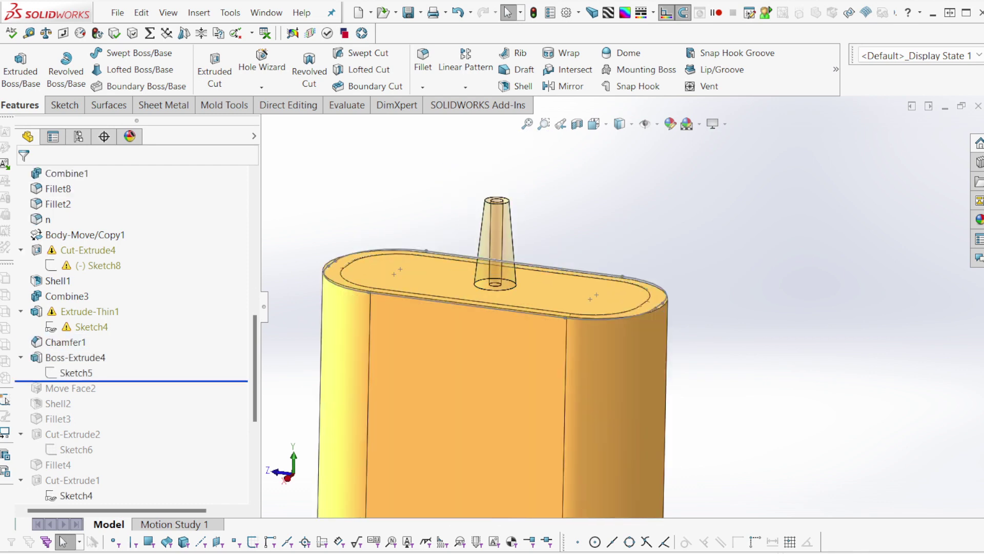
scroll(612, 301, "up", 4)
mouse_move(611, 303)
middle_mouse_down()
mouse_move(618, 277)
mouse_move(623, 302)
middle_mouse_up()
scroll(622, 308, "up", 3)
key("Escape")
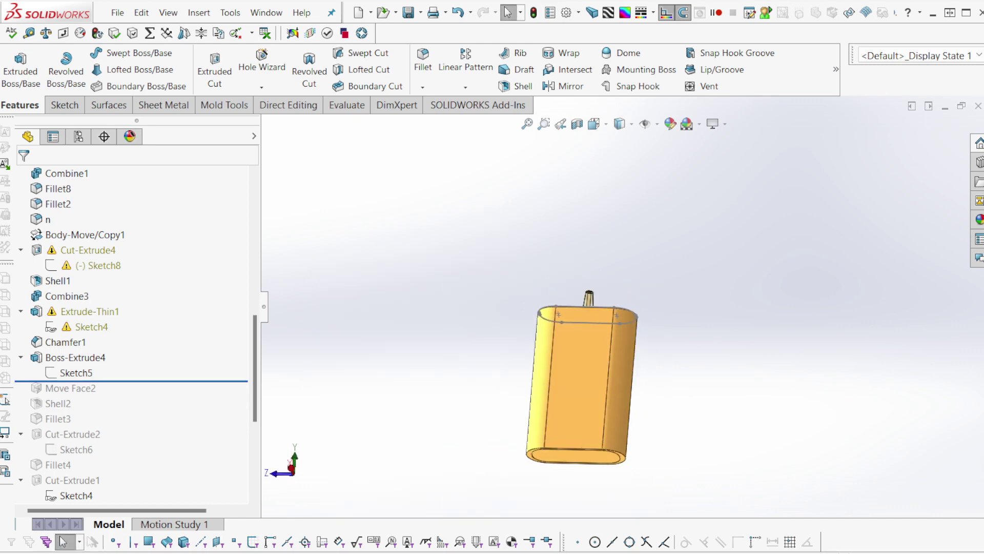
left_click(76, 357)
left_click(159, 339)
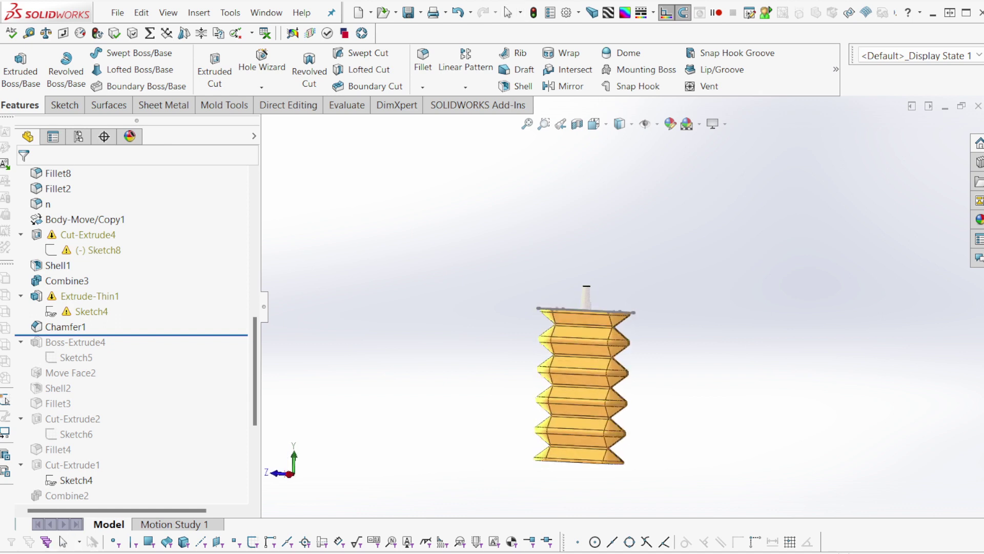
- Roll the feature history forward through Boss-Extrude4 and highlight the casing extrusion that surrounds the bellows
middle_click_drag(620, 348, 544, 372)
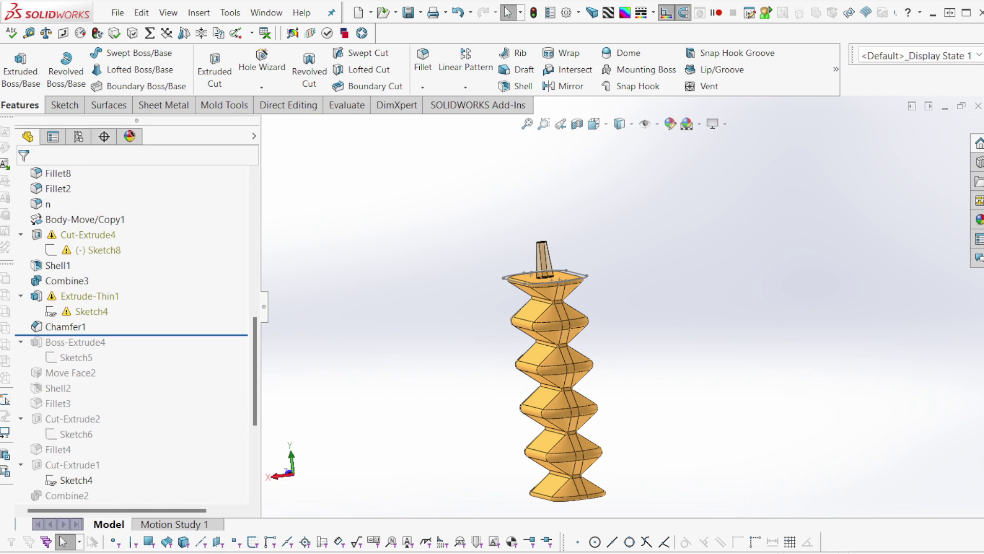
middle_click_drag(543, 371, 585, 400)
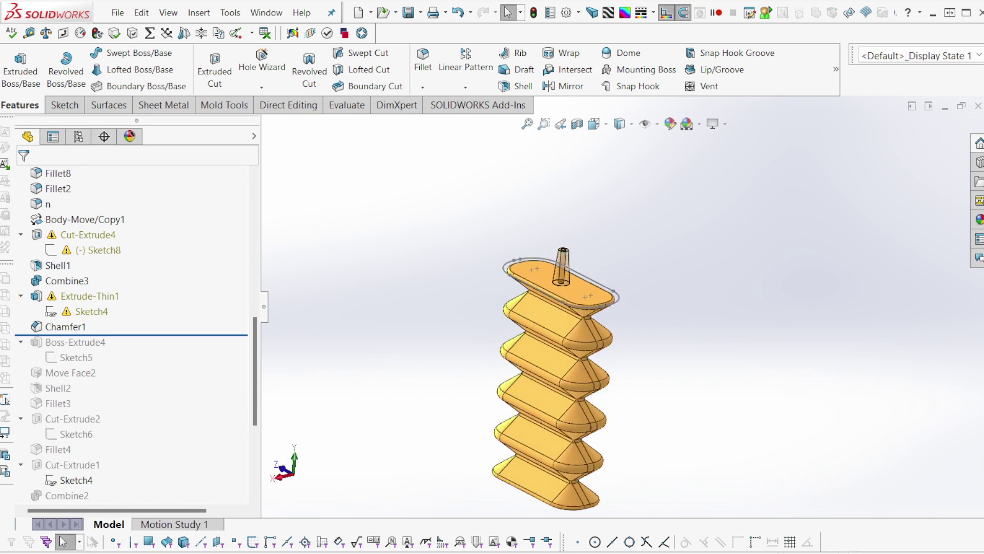
key("Down")
key("Down")
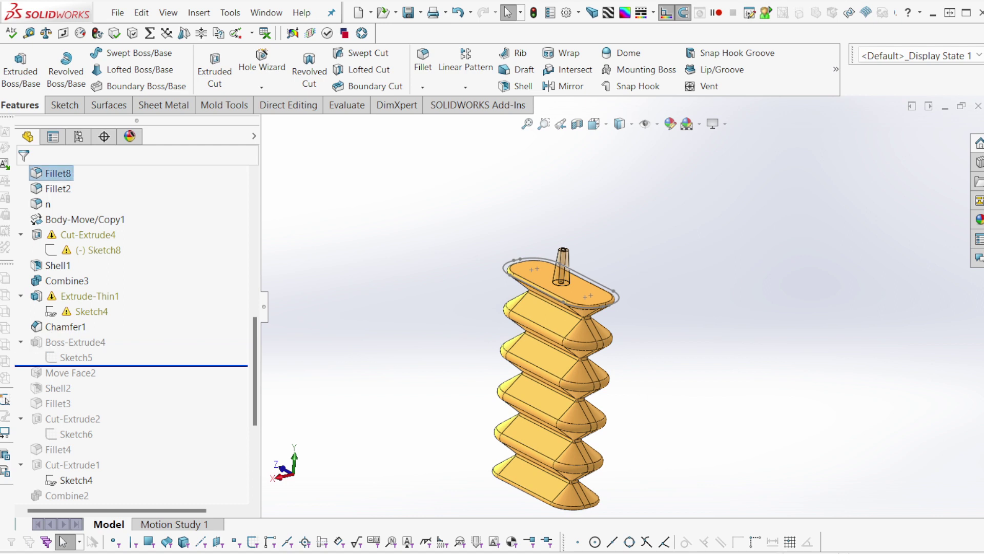
middle_click_drag(585, 400, 528, 302)
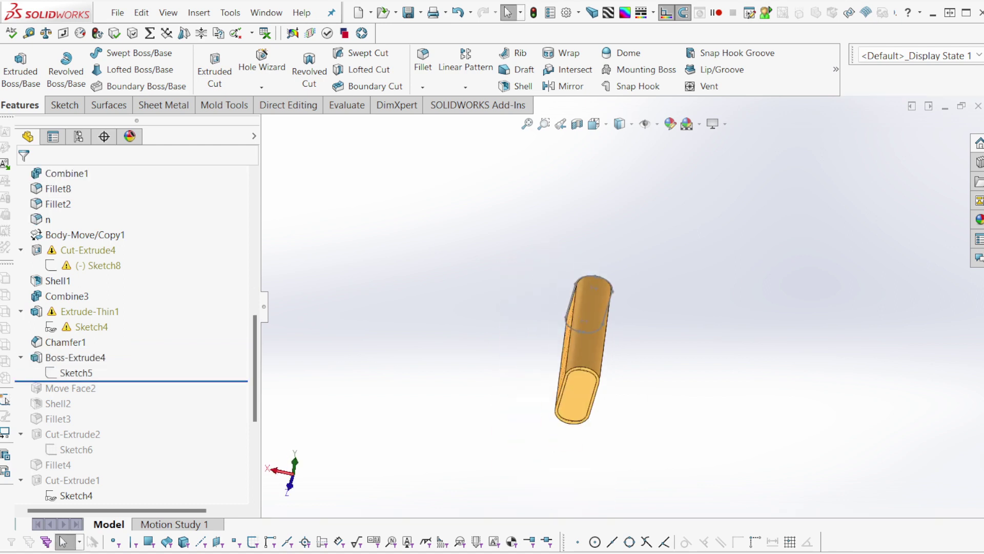
scroll(574, 410, "down", 3)
left_click(76, 357)
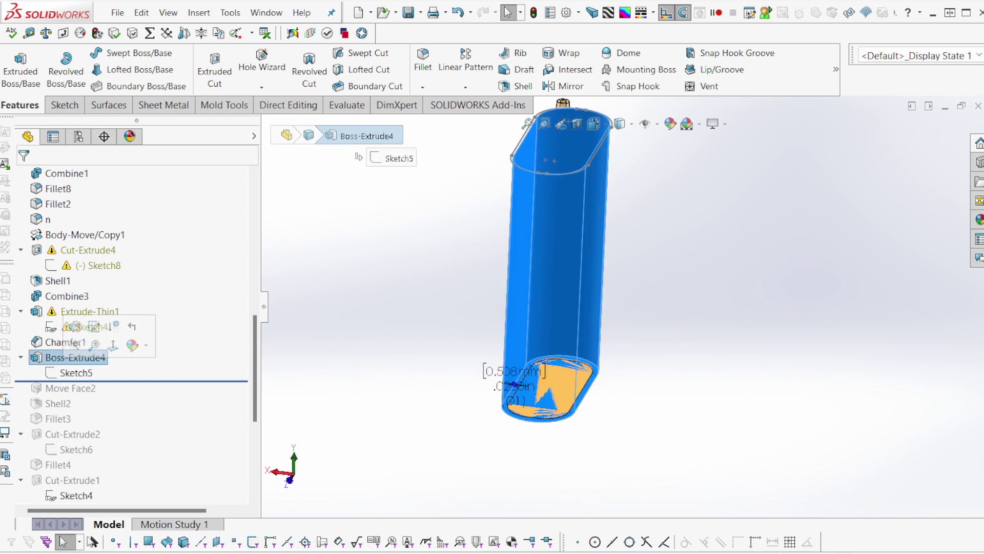
key("Escape")
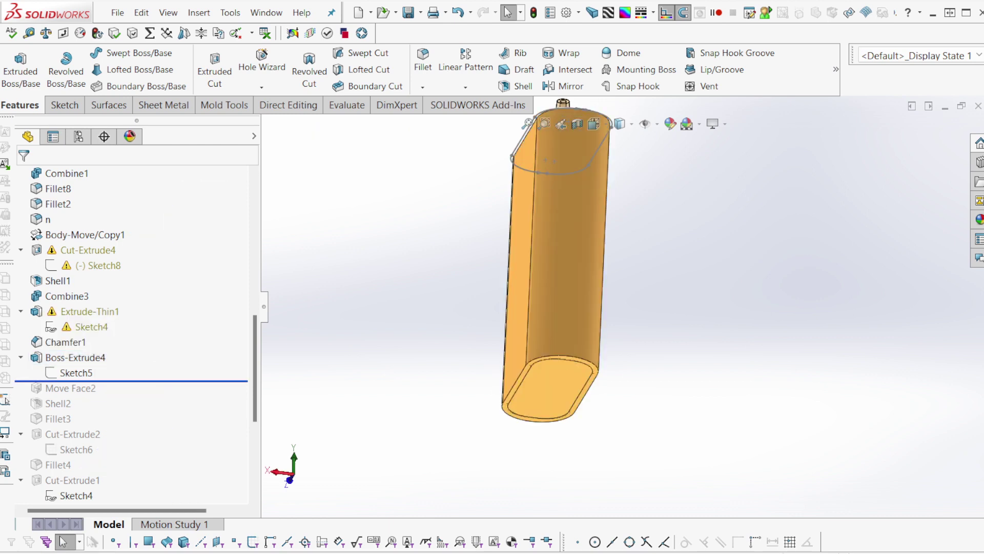
- Roll the history forward through Move Face2 and Shell2, and review the Shell2 definition without changing it
key("Down")
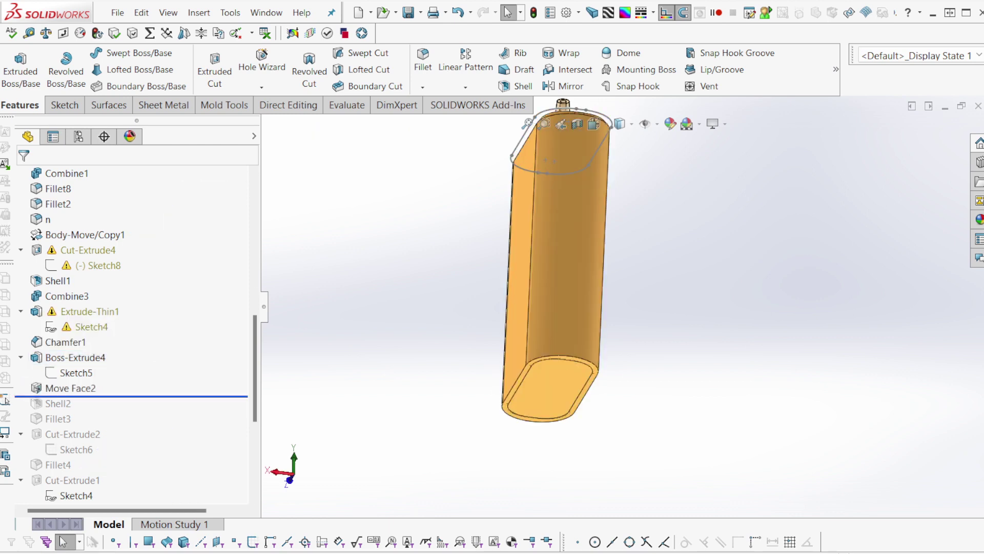
key("Down")
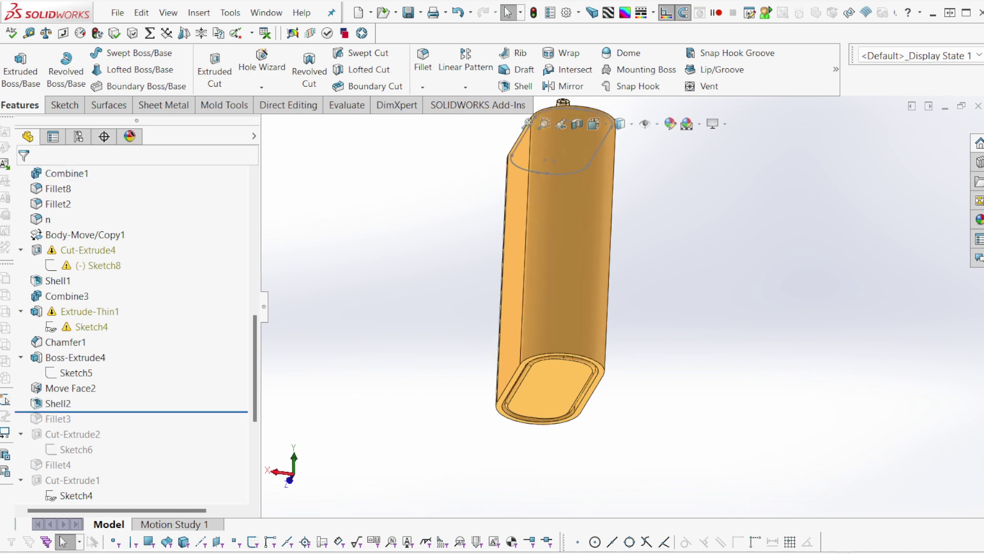
left_click(65, 389)
left_click(58, 403)
left_click(36, 368)
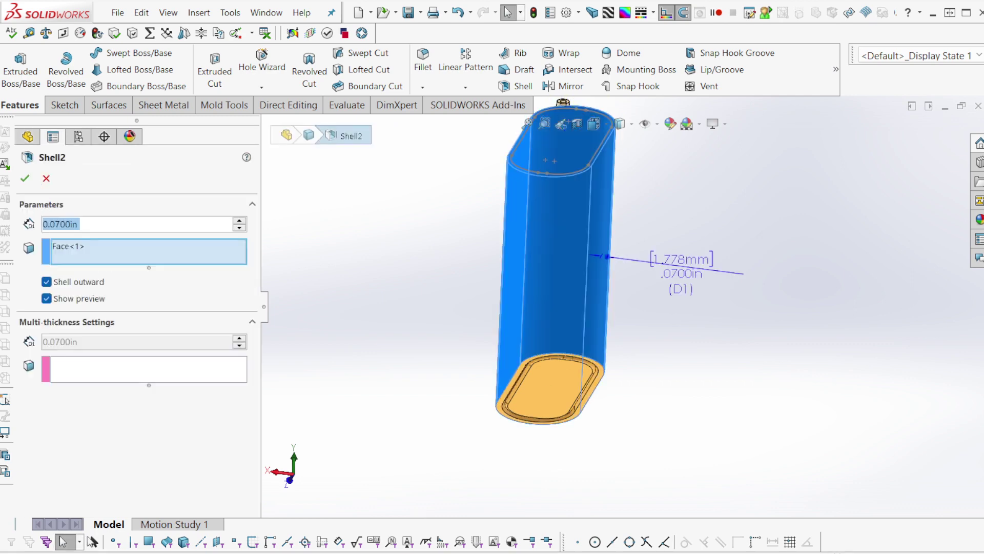
middle_click_drag(462, 174, 523, 192)
scroll(513, 169, "down", 3)
scroll(618, 303, "up", 3)
key("Escape")
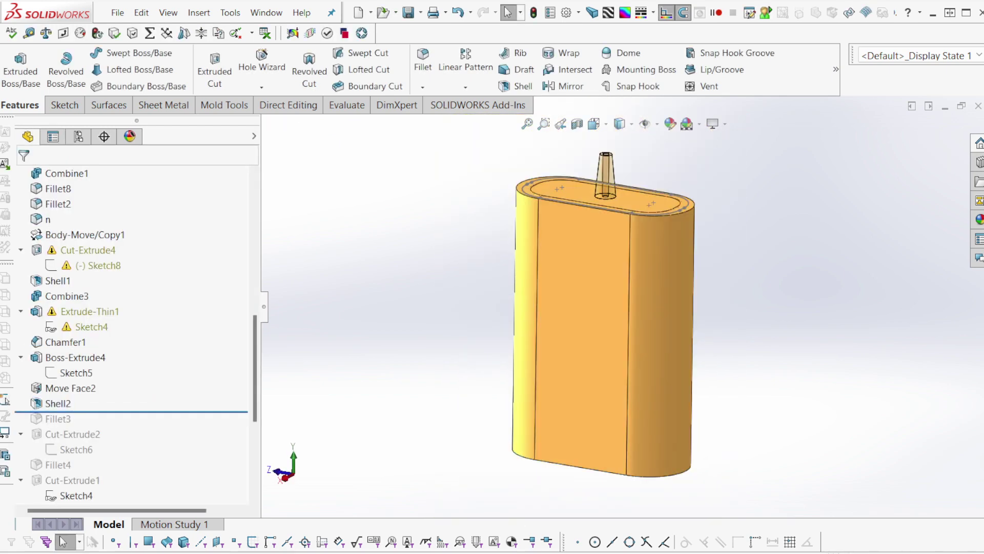
- Roll the history back to just after Move Face2 and isolate the Boss-Extrude4 casing body
left_click(70, 388)
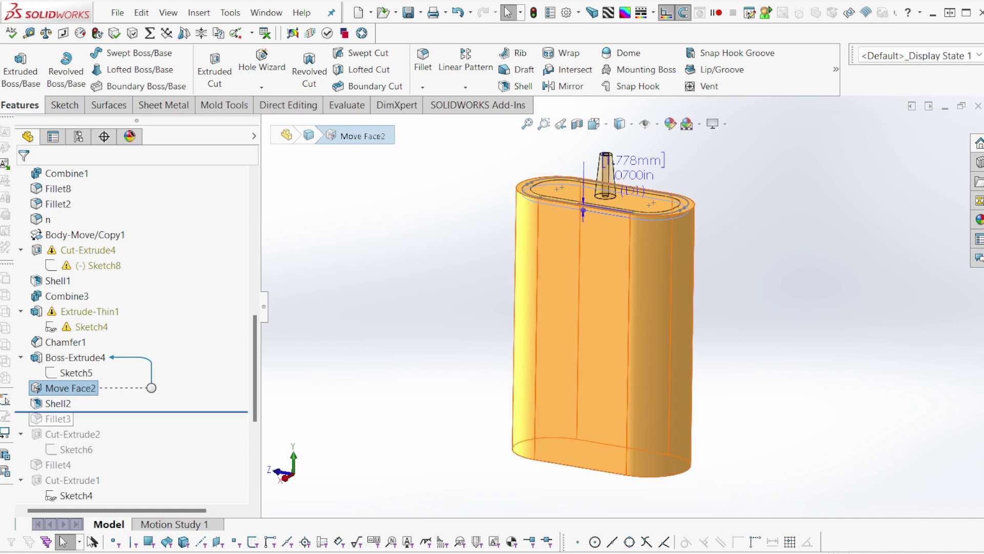
left_click_drag(148, 411, 148, 396)
scroll(647, 195, "down", 3)
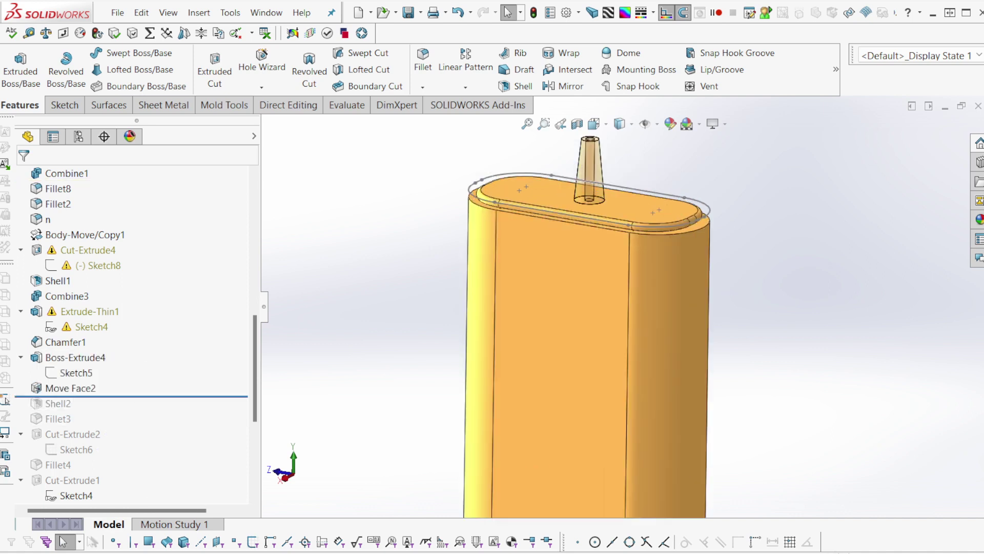
right_click(661, 327)
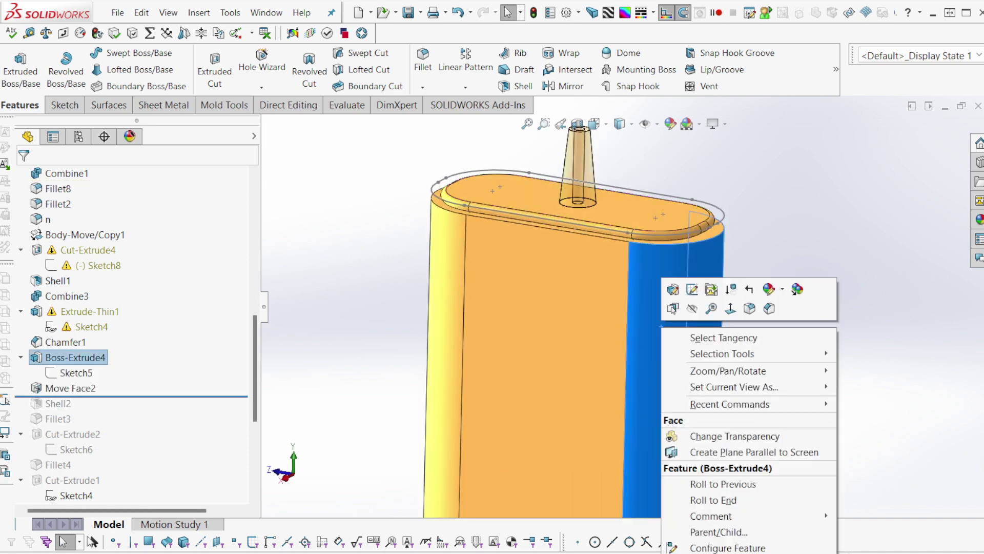
key("Escape")
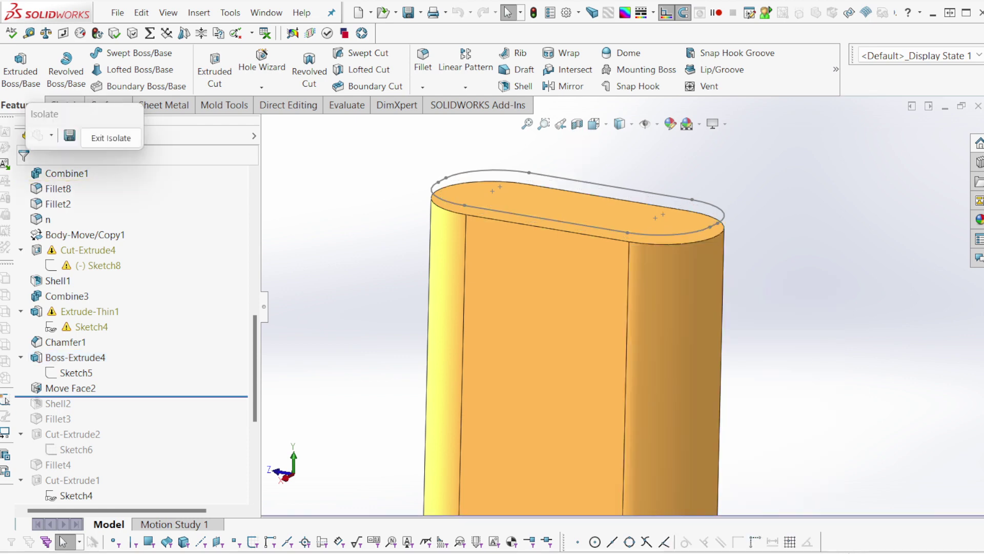
- Examine the isolated solid casing from above and below, with its Sketch5 profile highlighted
middle_click_drag(661, 256, 580, 303)
scroll(625, 302, "up", 3)
scroll(638, 333, "down", 3)
middle_click_drag(638, 334, 641, 369)
left_click(75, 373)
scroll(508, 436, "down", 5)
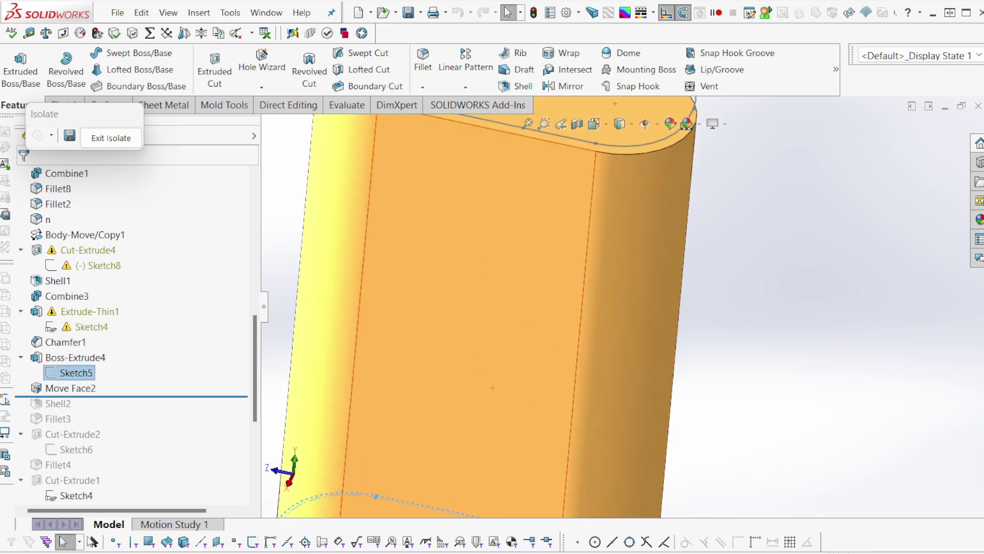
middle_click_drag(518, 410, 538, 354)
scroll(579, 318, "up", 7)
middle_click_drag(579, 329, 590, 282)
scroll(590, 282, "down", 3)
mouse_move(623, 233)
middle_mouse_down()
mouse_move(569, 190)
mouse_move(677, 205)
mouse_move(654, 135)
mouse_move(620, 249)
mouse_move(637, 308)
mouse_move(623, 421)
mouse_move(582, 387)
mouse_move(528, 386)
mouse_move(610, 388)
middle_mouse_up()
scroll(682, 200, "down", 5)
scroll(639, 312, "up", 4)
scroll(624, 418, "up", 1)
key("Escape")
- Roll the history forward through Shell2, examine the hollow casing's open bottom, and exit the isolated display
key("Down")
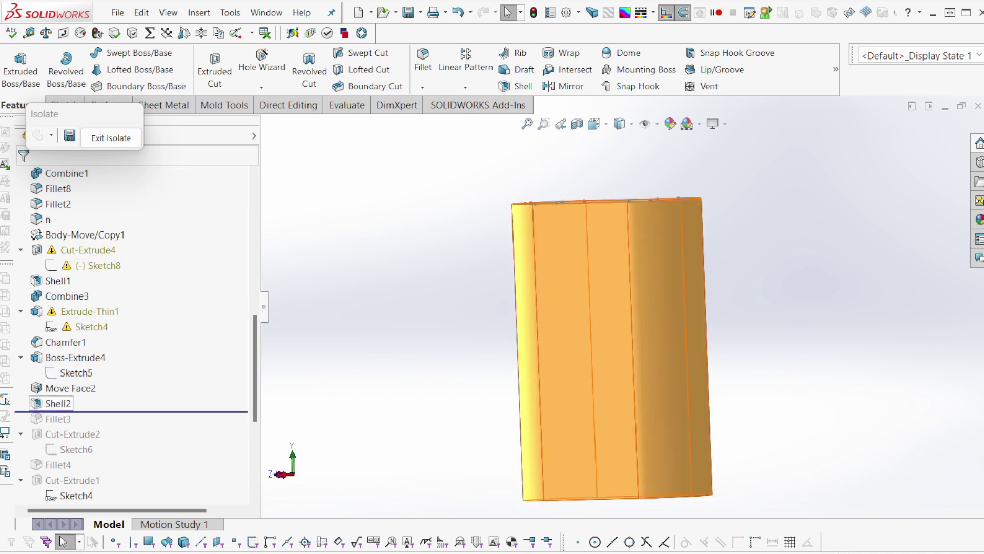
left_click(58, 404)
middle_click_drag(436, 359, 438, 384)
key("Escape")
middle_click_drag(584, 308, 595, 277)
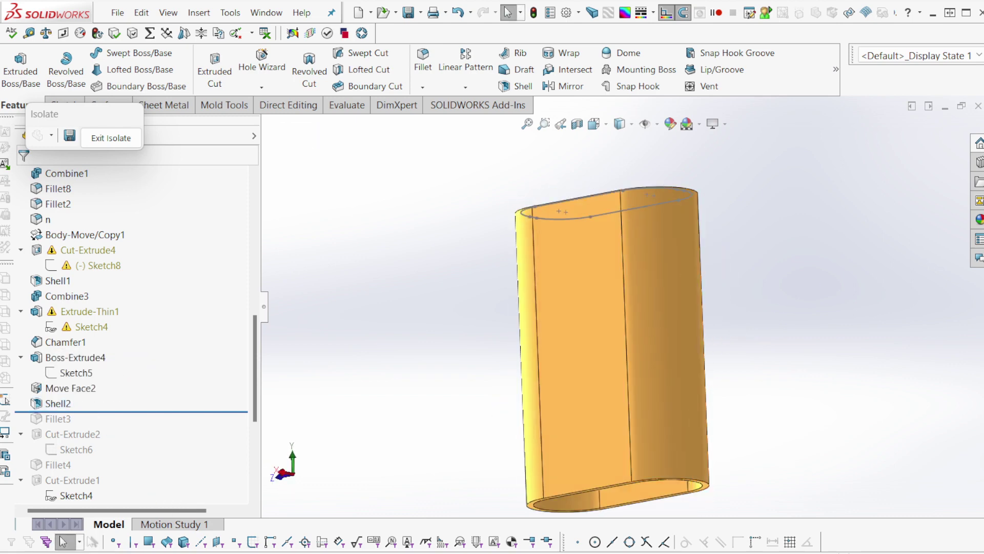
middle_click_drag(538, 154, 566, 159)
left_click(577, 124)
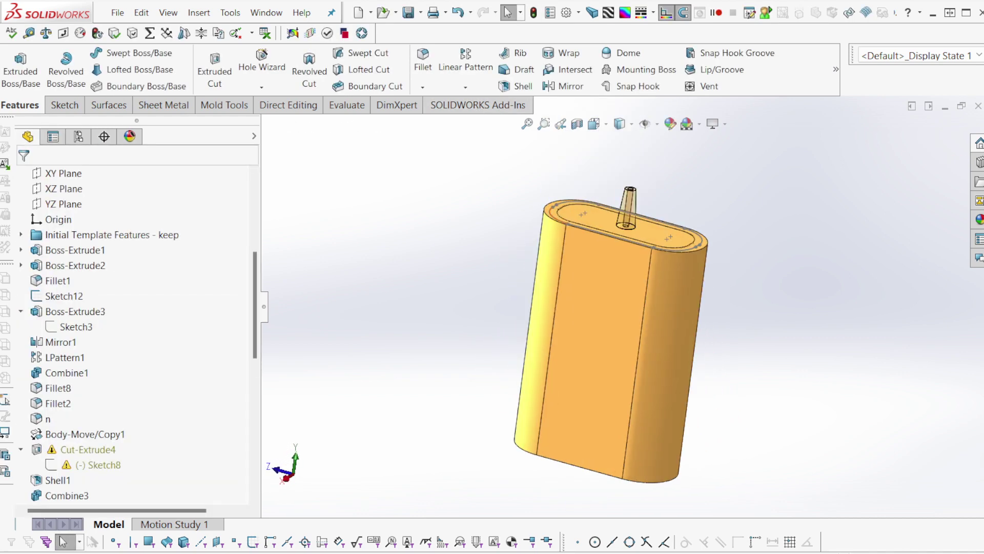
- Roll the feature history forward through Fillet3 to round the casing's top edge
scroll(137, 333, "down", 3)
scroll(137, 334, "down", 3)
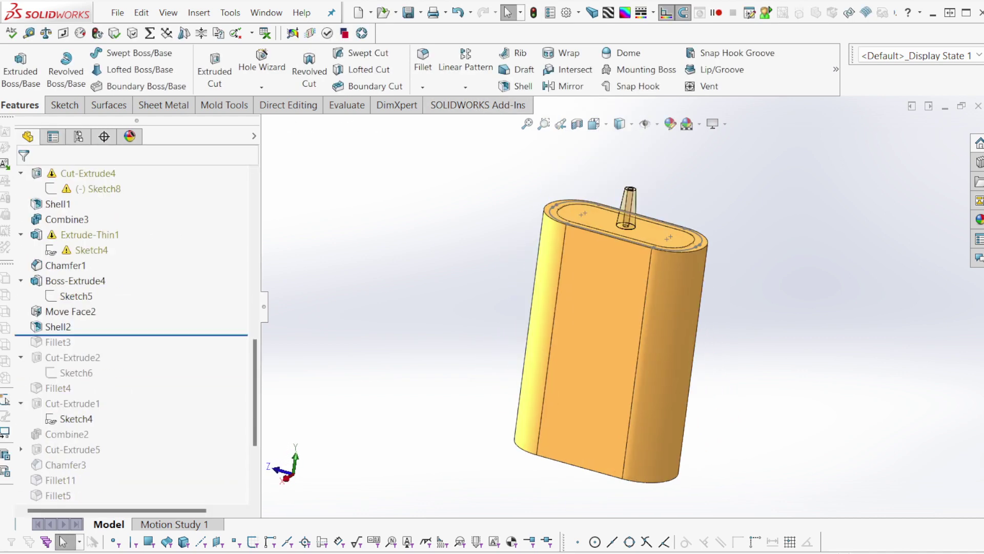
left_click_drag(131, 334, 132, 351)
scroll(676, 256, "down", 3)
middle_click_drag(667, 308, 574, 277)
scroll(137, 333, "down", 2)
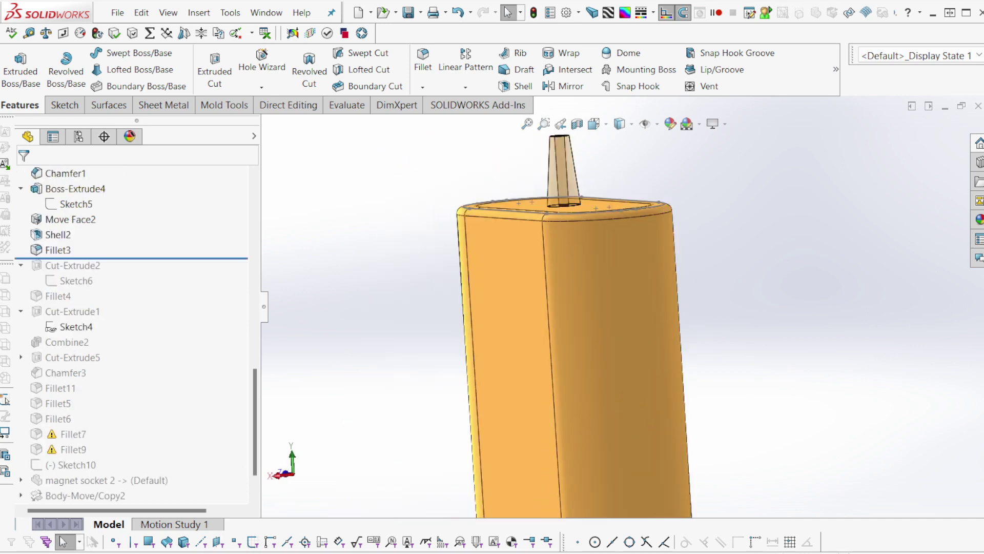
- Roll the feature history forward through Cut-Extrude2 to cut the arched opening in the casing's flat side
left_click_drag(131, 258, 131, 288)
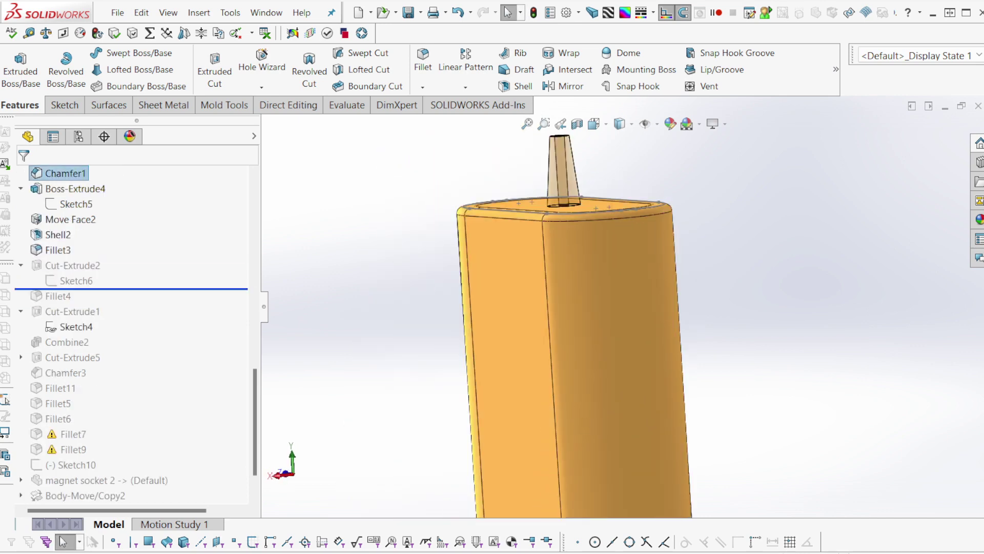
scroll(643, 314, "up", 2)
middle_click_drag(590, 315, 641, 342)
scroll(644, 325, "up", 2)
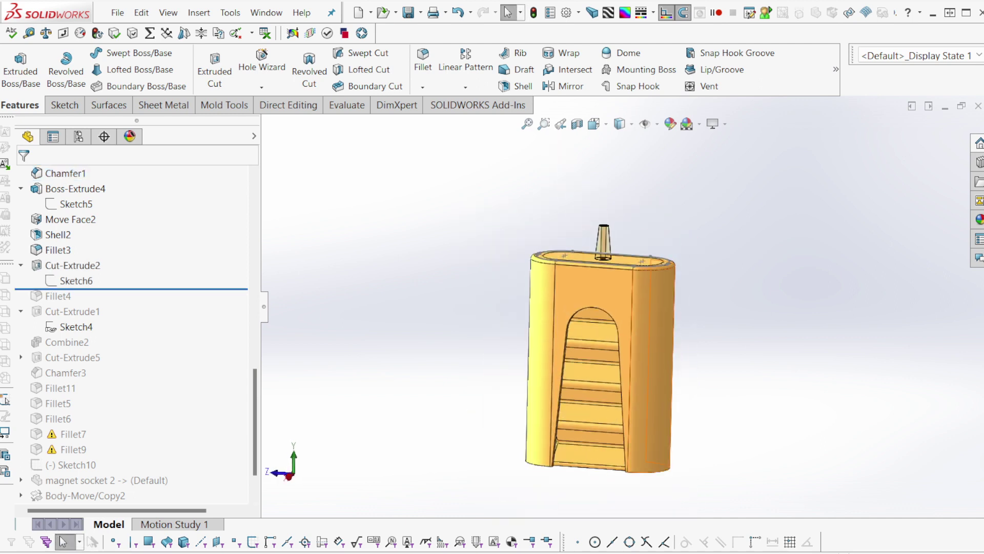
scroll(665, 297, "down", 2)
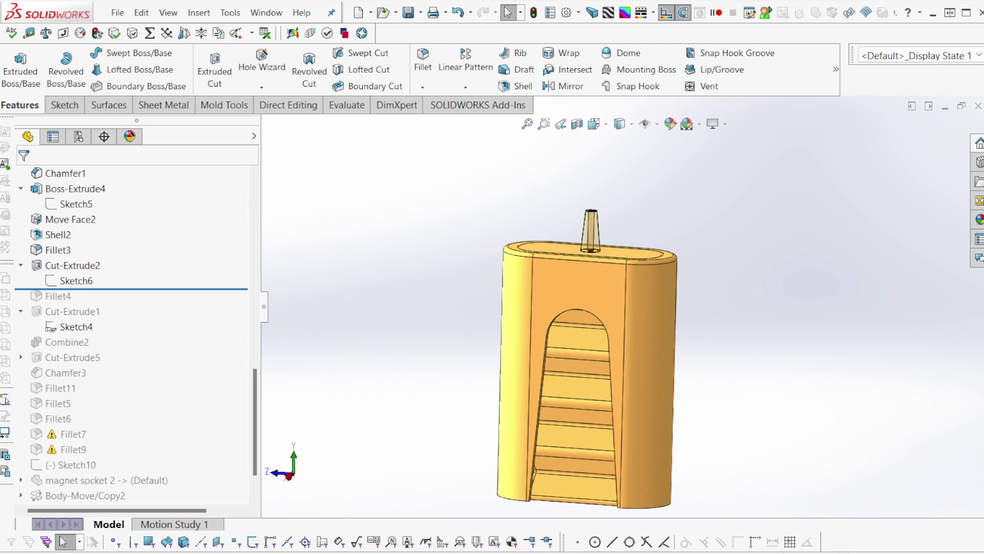
- Roll the history forward through Fillet4 and Cut-Extrude1, and examine the Sketch4 profile at the tube's base
left_click_drag(107, 289, 108, 304)
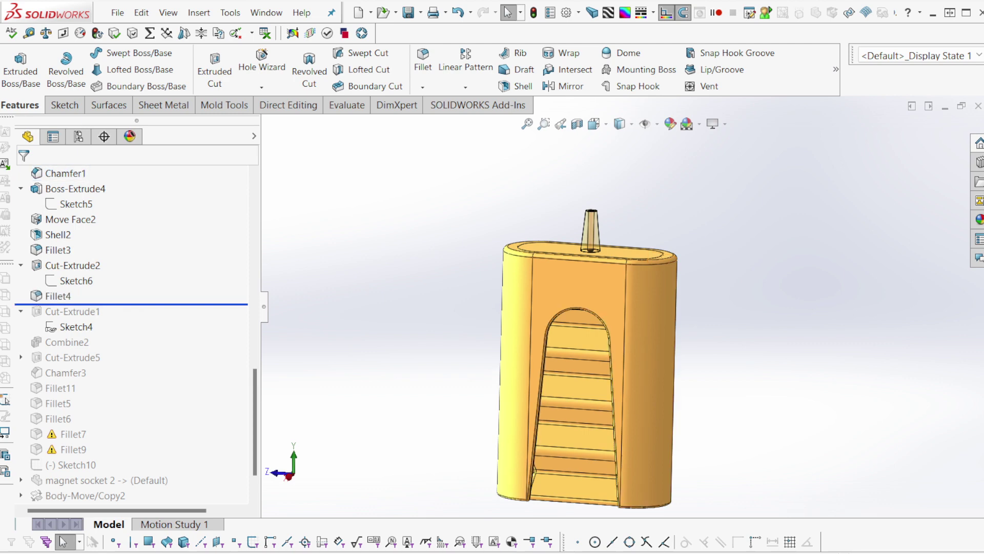
left_click_drag(107, 304, 108, 335)
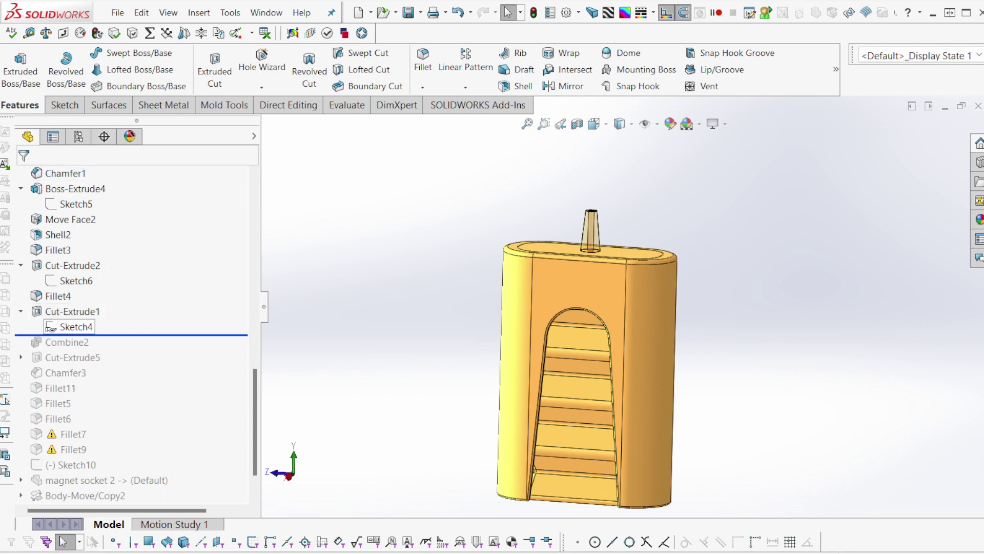
left_click(76, 327)
scroll(616, 252, "down", 5)
mouse_move(410, 333)
middle_mouse_down()
mouse_move(400, 410)
mouse_move(380, 410)
mouse_move(344, 436)
middle_mouse_up()
middle_click_drag(682, 441, 672, 308)
scroll(692, 323, "up", 5)
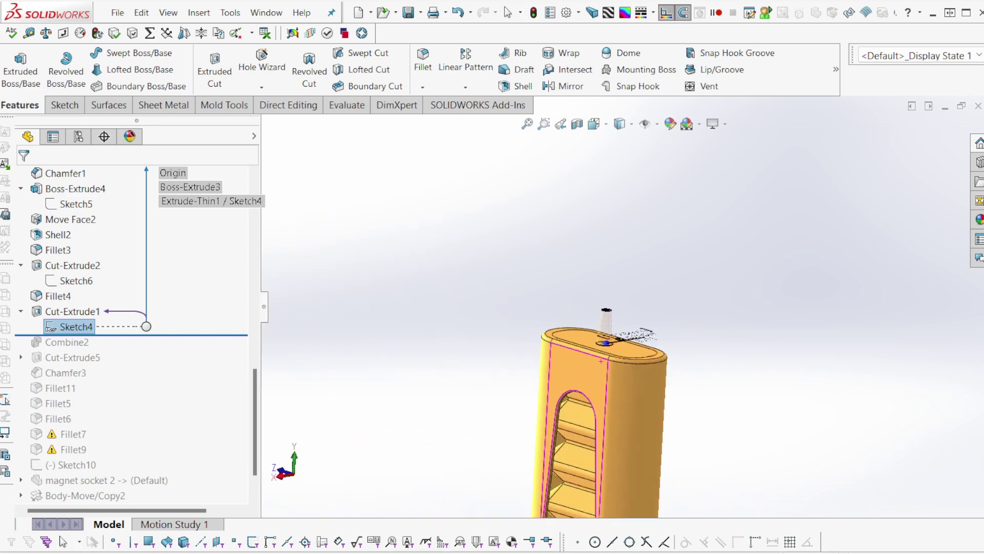
key("Escape")
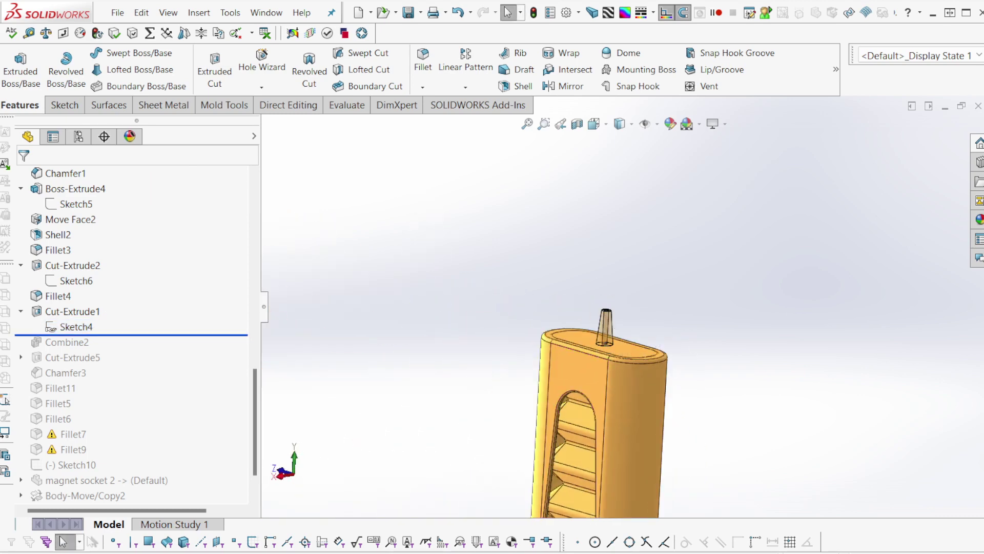
- Roll the feature history forward through Combine2 to merge the tube, casing and bellows
left_click_drag(103, 334, 102, 351)
scroll(623, 305, "up", 3)
middle_click_drag(623, 305, 638, 315)
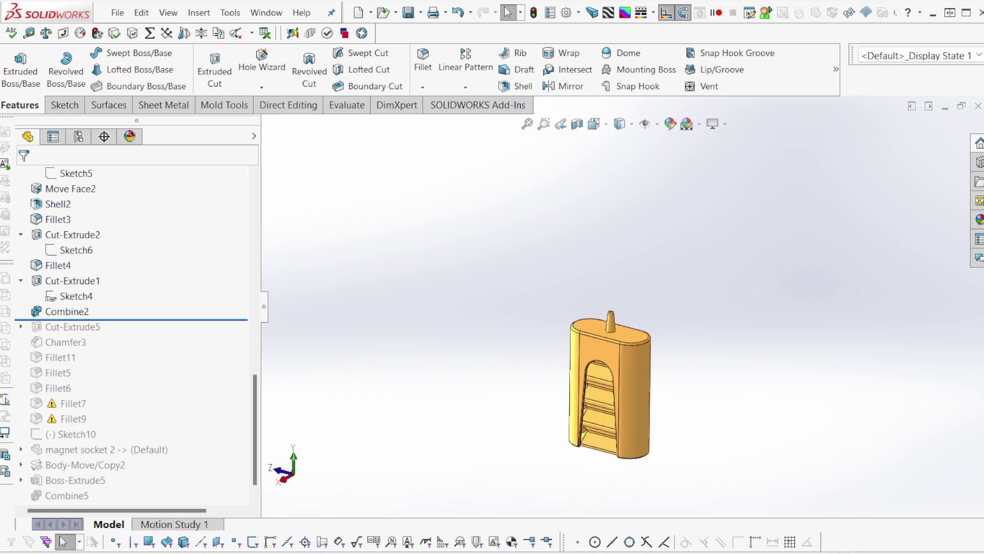
- Roll the feature history forward through Cut-Extrude5 and examine the highlighted cut beneath the tube
left_click_drag(103, 320, 102, 335)
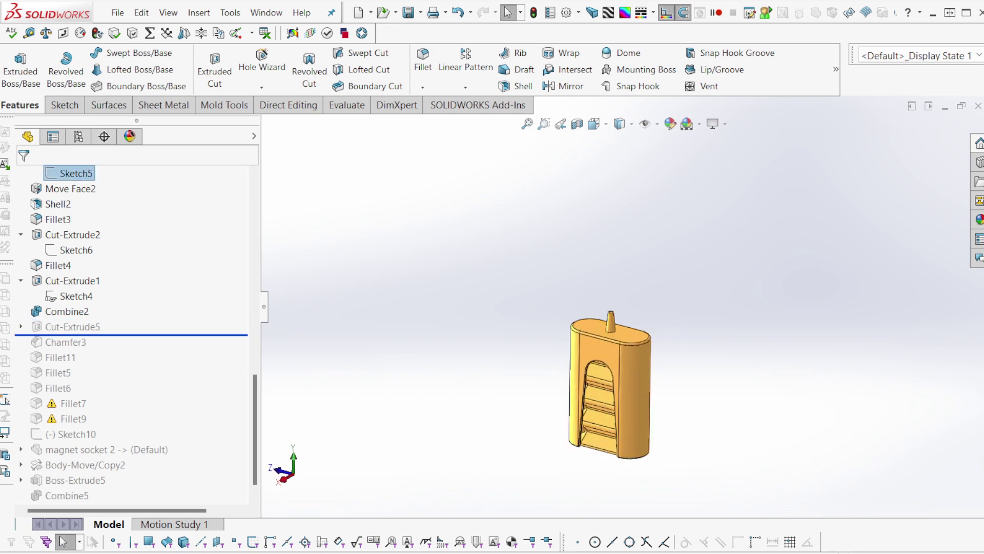
left_click(71, 327)
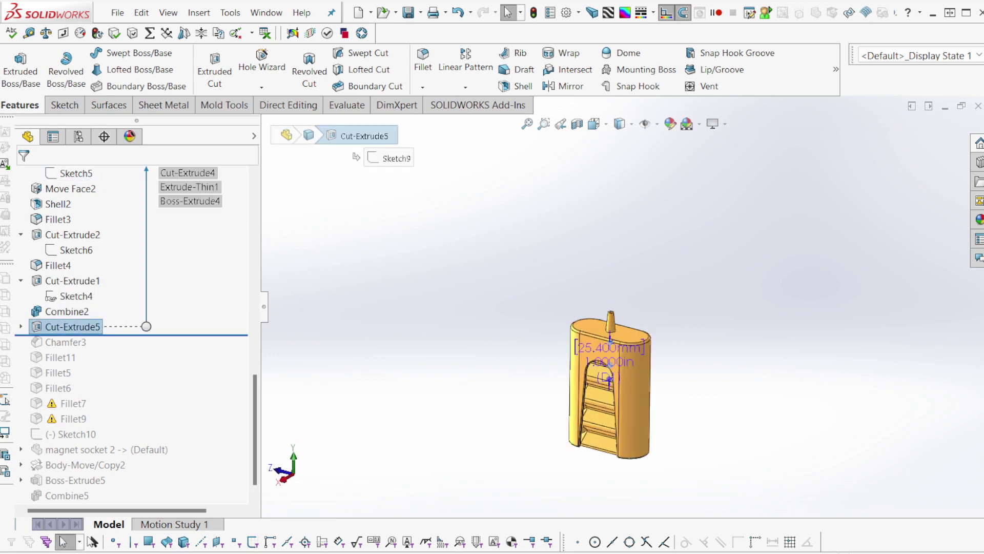
scroll(626, 347, "down", 6)
middle_click_drag(627, 347, 672, 308)
middle_click_drag(517, 353, 572, 418)
scroll(507, 410, "down", 6)
scroll(564, 379, "up", 8)
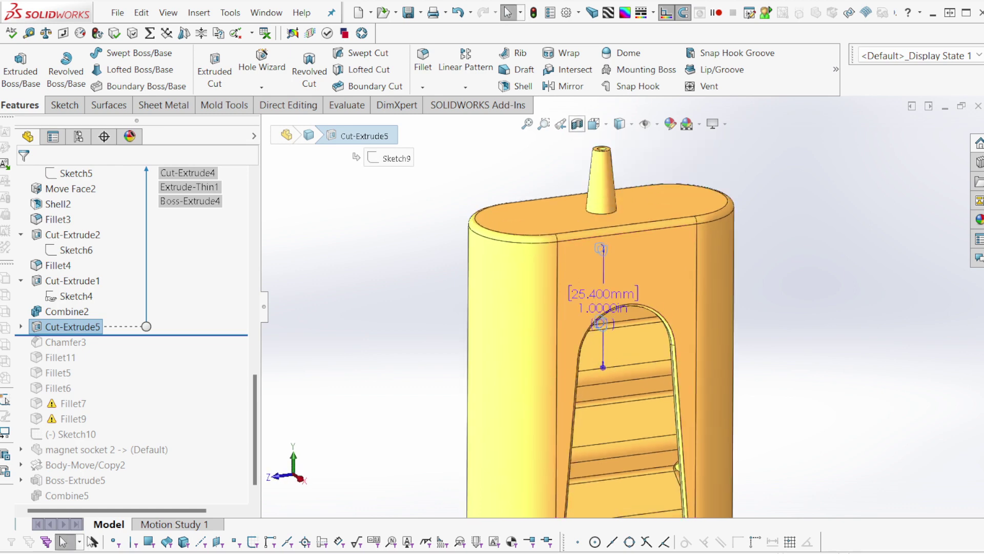
- Create a section view through the duster on the YZ Plane to expose the bellows and the tube's hole
left_click(577, 124)
middle_click_drag(618, 331, 659, 365)
scroll(622, 346, "down", 2)
left_click(71, 452)
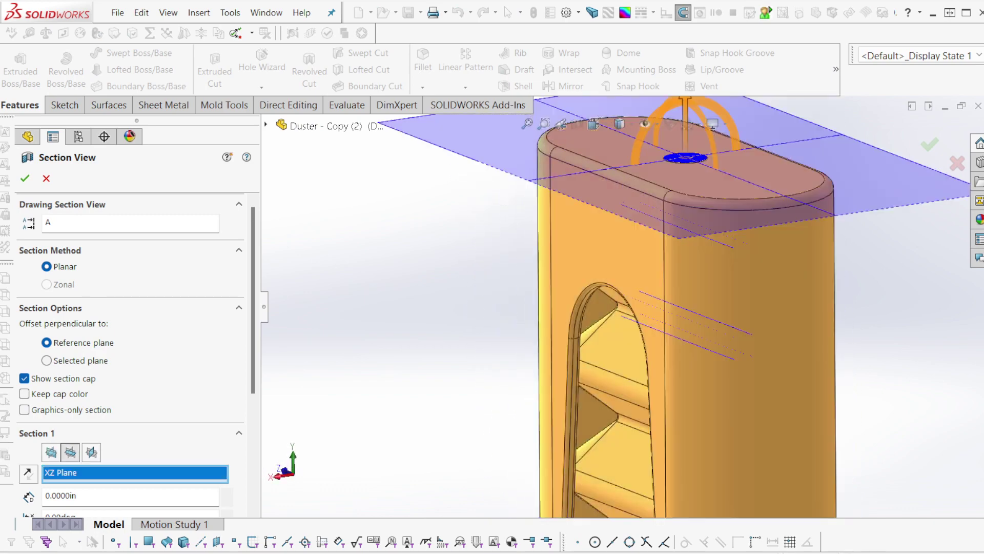
left_click(91, 452)
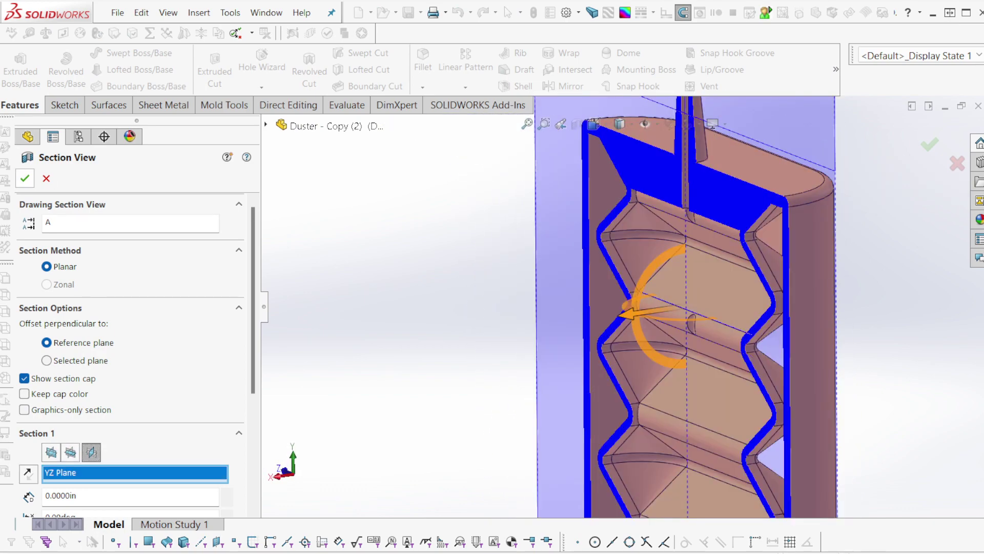
left_click(24, 178)
scroll(721, 435, "down", 3)
scroll(694, 265, "down", 3)
middle_click_drag(692, 266, 731, 266)
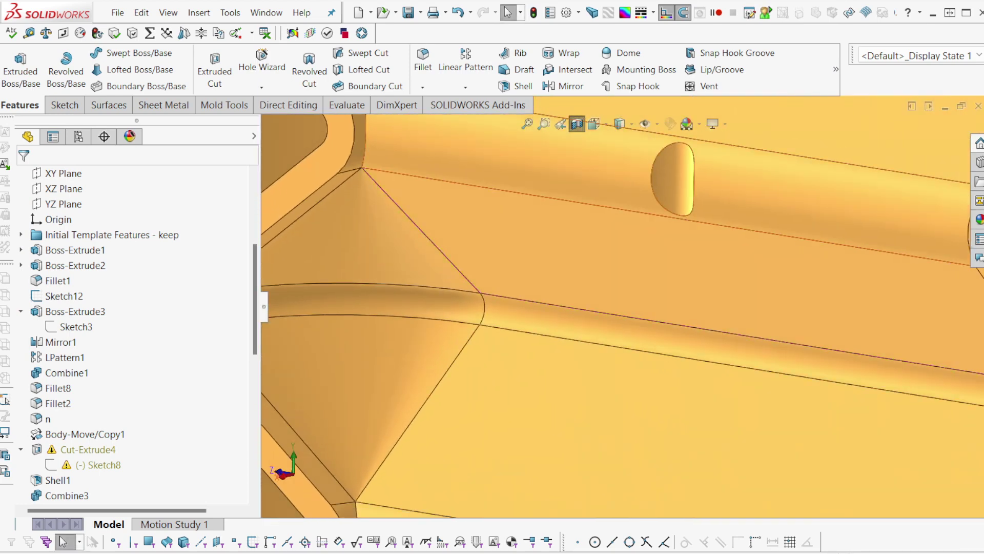
- Shorten the depth of Cut-Extrude5 so the hole under the tube ends inside the first bellows fold
scroll(718, 256, "up", 6)
middle_click_drag(693, 218, 717, 244)
scroll(718, 228, "down", 2)
left_click(595, 309)
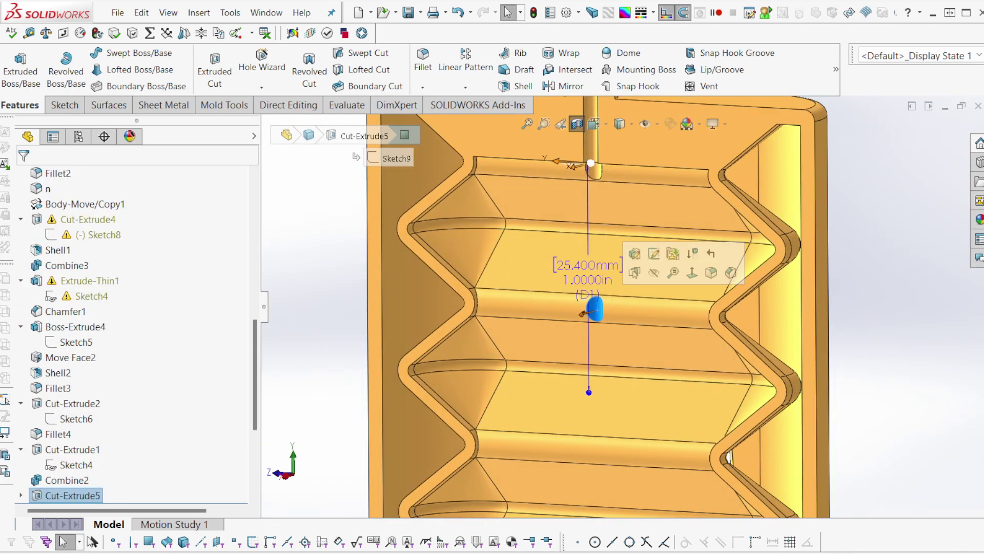
left_click_drag(589, 392, 588, 235)
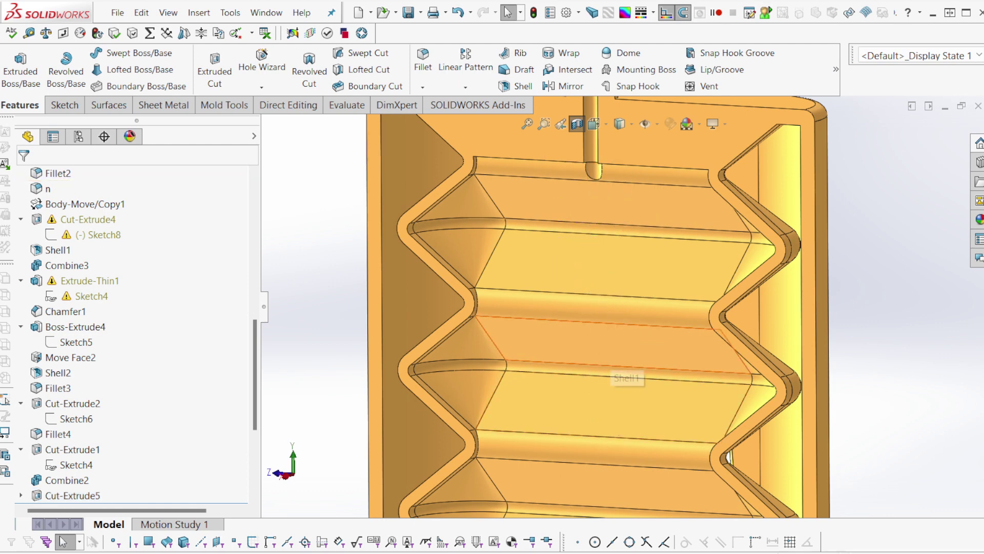
- Roll the feature history forward through Chamfer3 and Fillet11, and examine the rounded hole edge where the tube meets the bellows
scroll(133, 335, "down", 4)
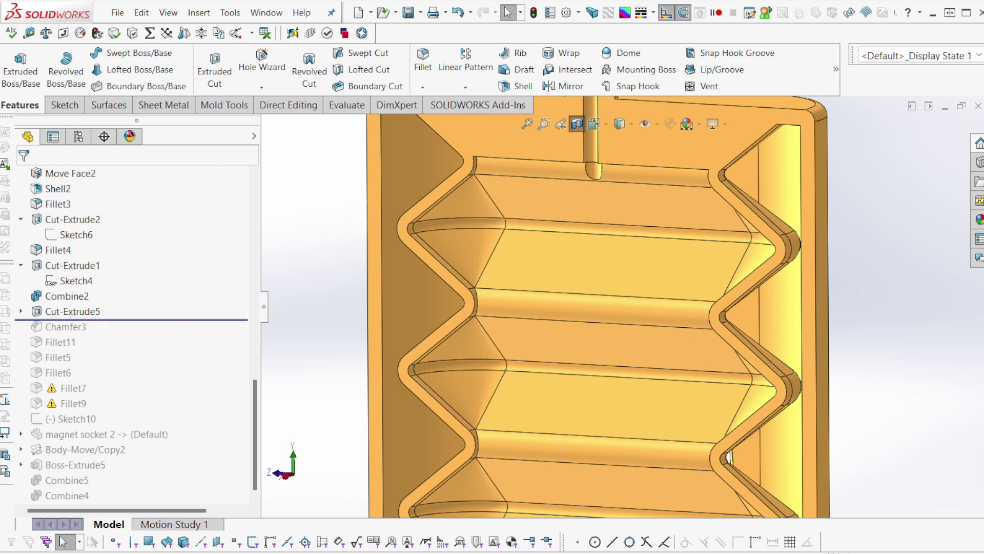
left_click_drag(151, 323, 151, 350)
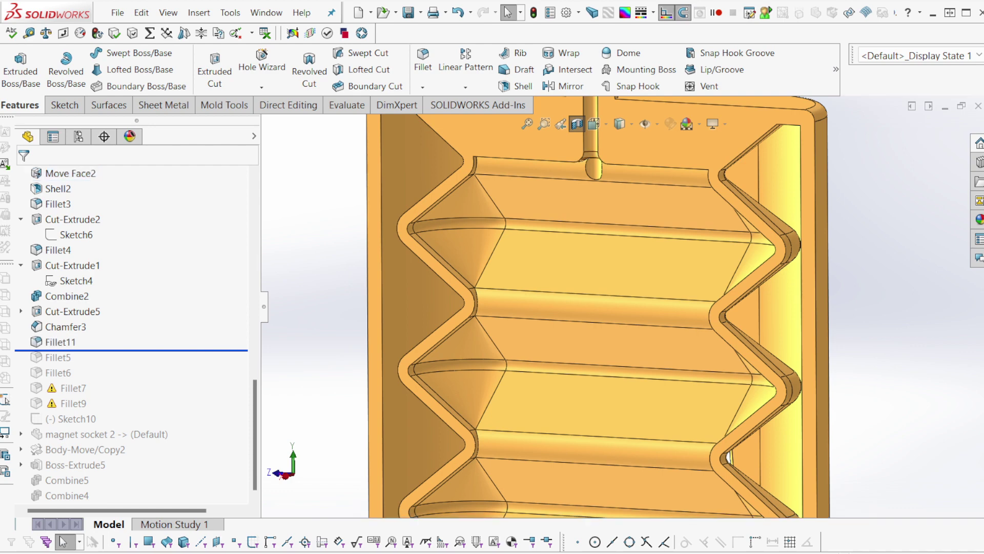
scroll(599, 189, "down", 8)
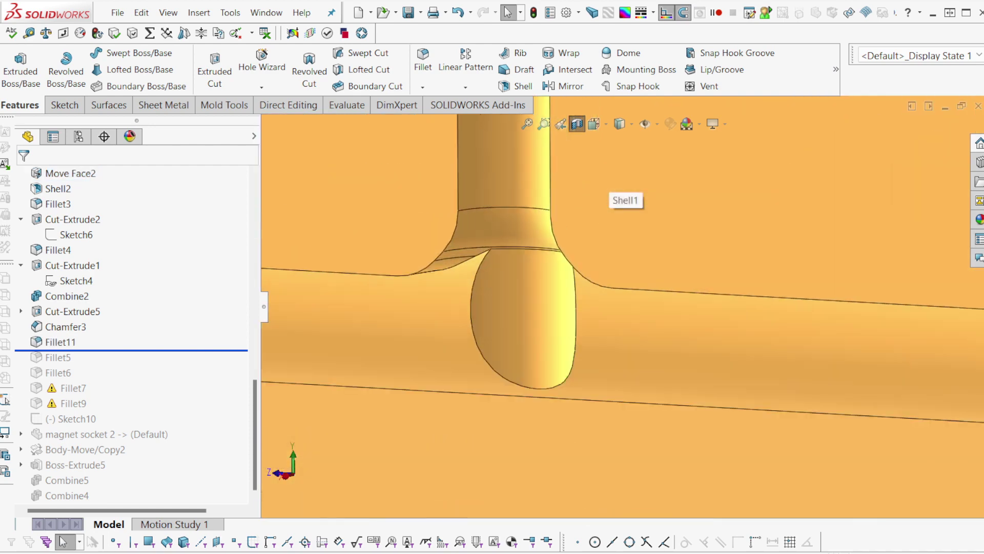
scroll(738, 231, "up", 6)
scroll(738, 231, "down", 2)
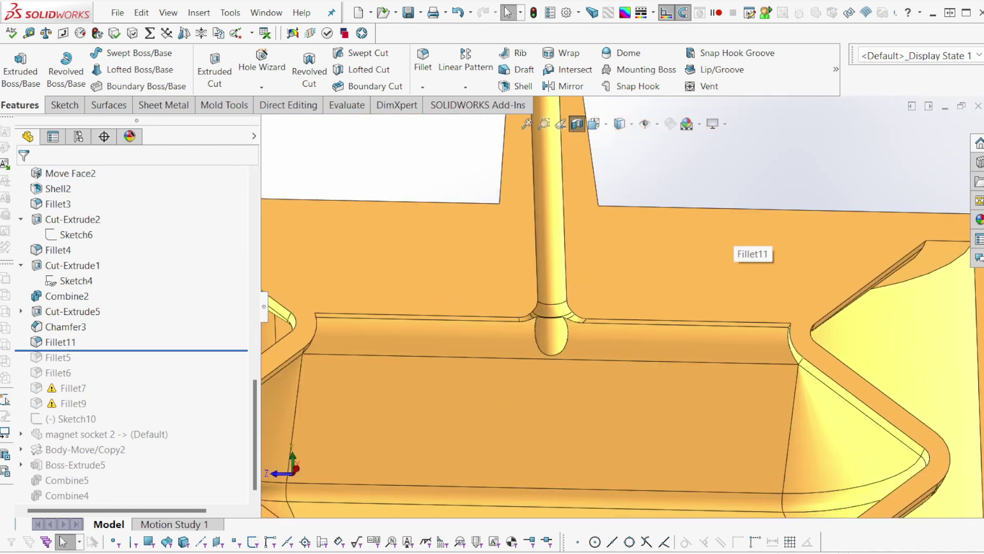
scroll(738, 231, "up", 6)
scroll(628, 301, "down", 4)
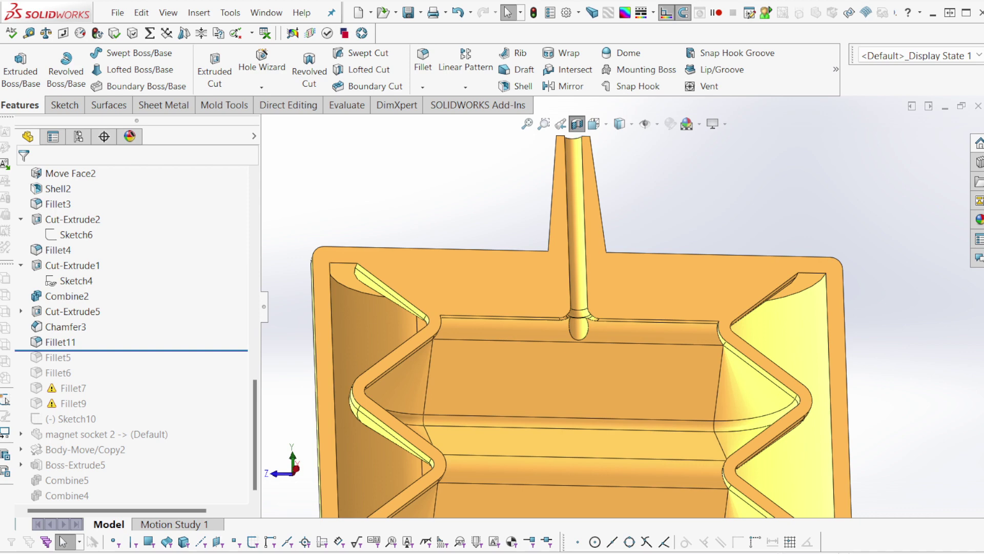
- Roll the feature history forward through Fillet9 and inspect the Fillet5 blend around the outside of the tube's base
left_click_drag(131, 351, 131, 412)
scroll(628, 311, "up", 5)
middle_click_drag(629, 311, 592, 322)
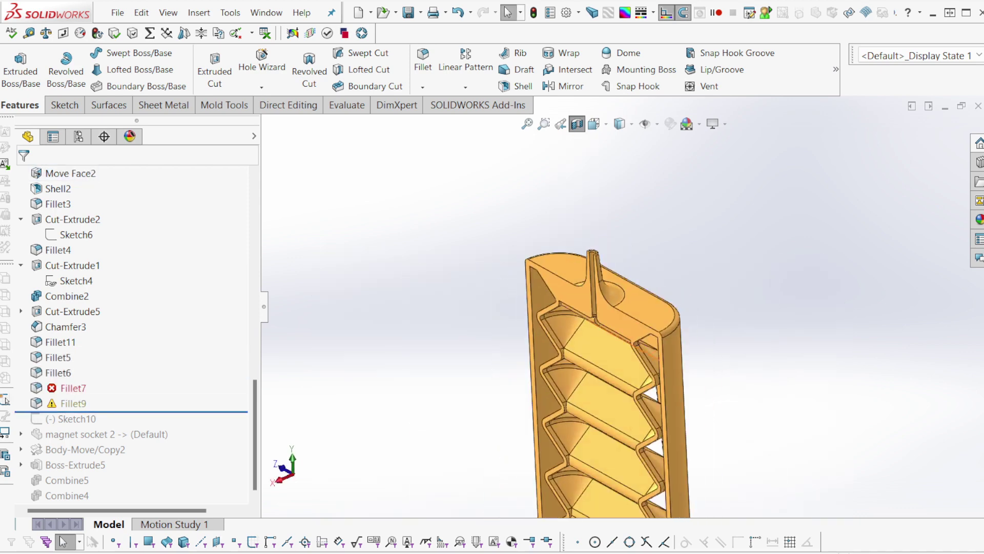
scroll(593, 321, "down", 3)
double_click(635, 287)
scroll(635, 285, "up", 3)
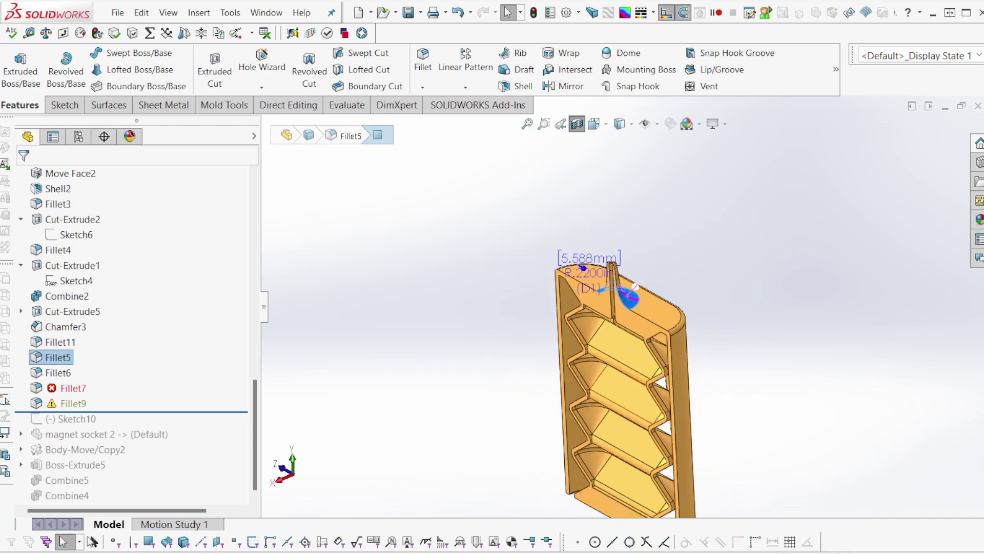
mouse_move(636, 286)
middle_mouse_down()
mouse_move(679, 287)
mouse_move(623, 295)
middle_mouse_up()
scroll(622, 295, "up", 2)
scroll(641, 436, "down", 3)
- Examine the sectioned bellows folds and casing walls from several angles
left_click(73, 388)
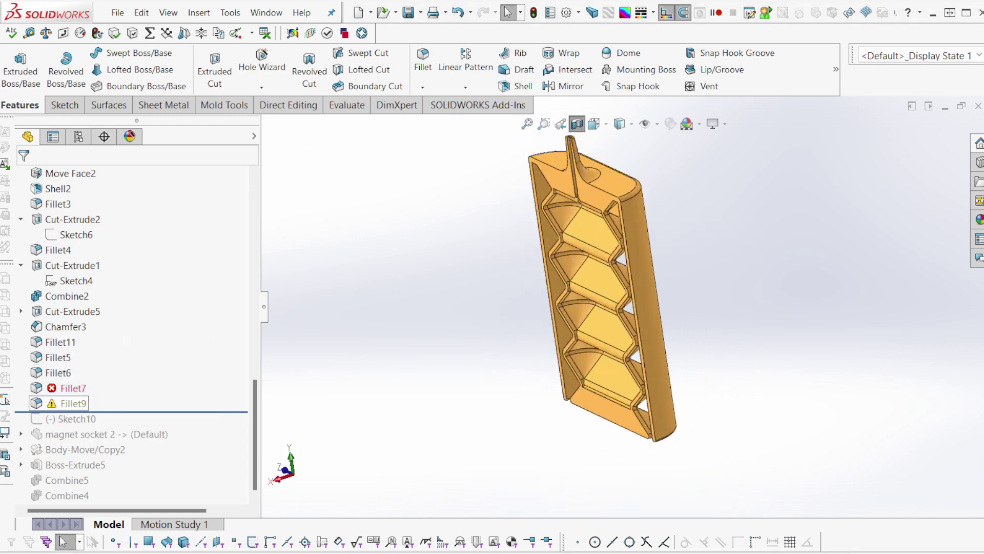
scroll(587, 257, "down", 4)
middle_click_drag(587, 256, 633, 267)
middle_click_drag(529, 380, 492, 369)
scroll(528, 329, "up", 3)
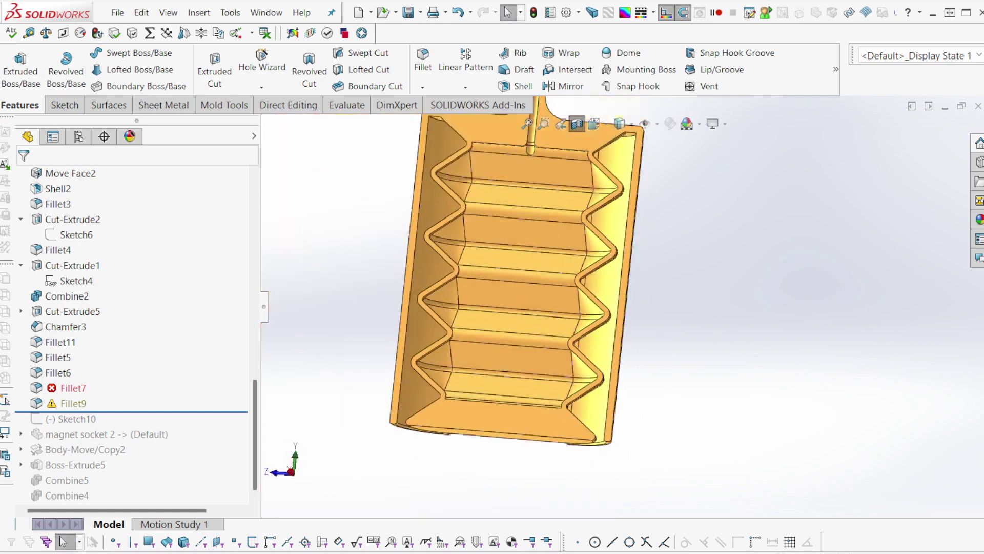
mouse_move(543, 308)
middle_mouse_down()
mouse_move(451, 303)
mouse_move(410, 138)
mouse_move(405, 149)
mouse_move(488, 266)
mouse_move(554, 308)
middle_mouse_up()
scroll(615, 292, "up", 4)
scroll(646, 267, "down", 2)
middle_click_drag(615, 293, 592, 292)
- Turn off the section view and examine the casing's bottom edges around the side opening
left_click(577, 123)
scroll(605, 310, "down", 2)
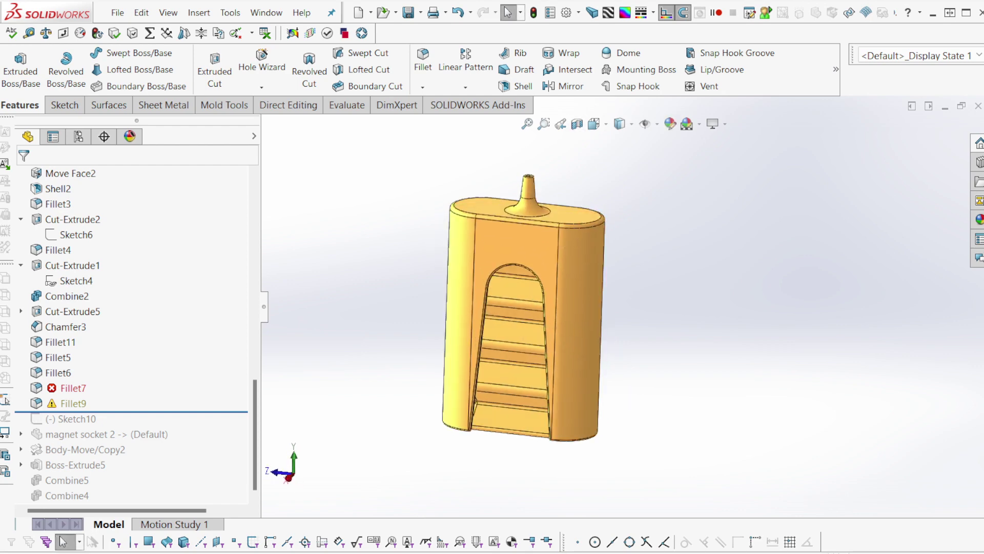
scroll(580, 395, "down", 4)
middle_click_drag(580, 395, 541, 246)
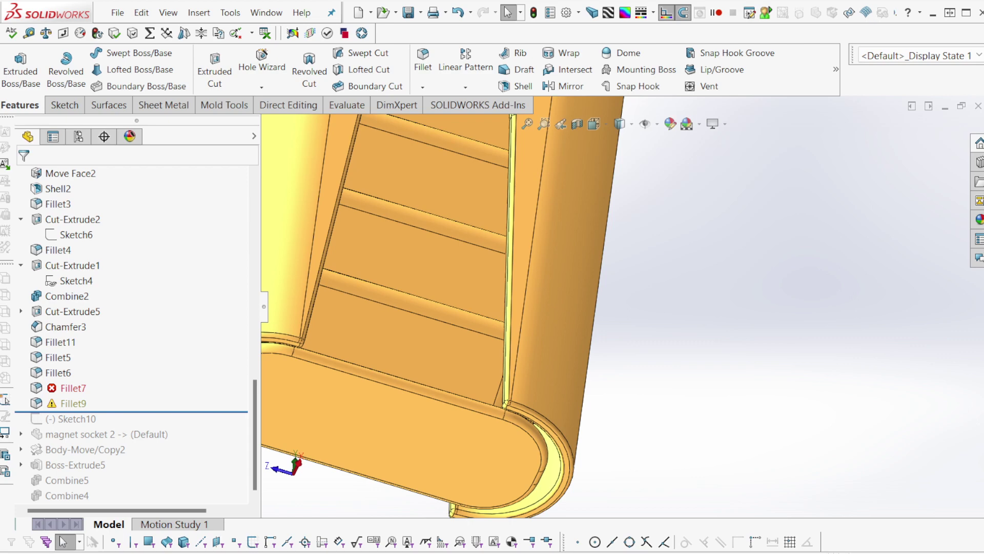
- Roll the feature history forward through Sketch10 and look over the whole duster from several angles
left_click_drag(118, 411, 117, 428)
scroll(618, 316, "up", 6)
middle_click_drag(618, 315, 621, 410)
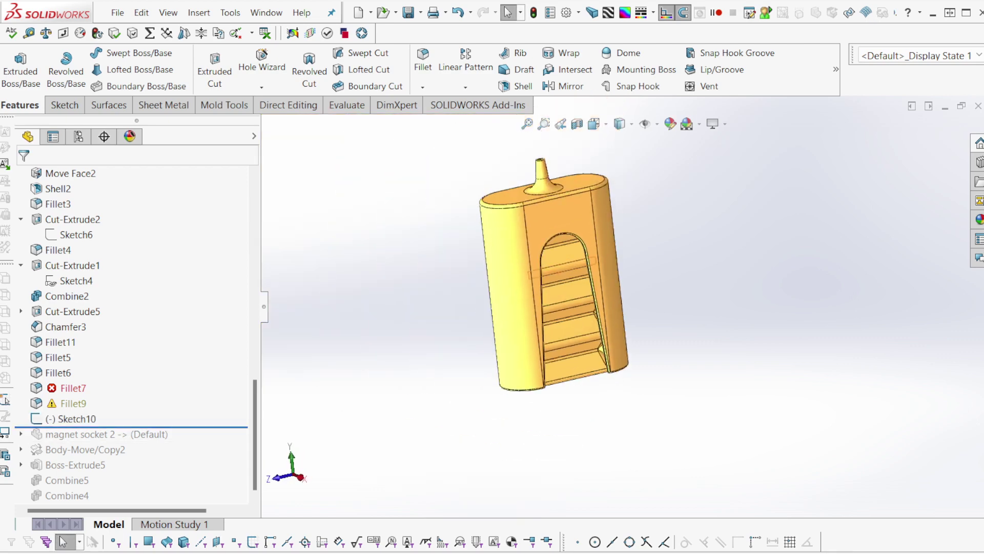
scroll(551, 205, "down", 2)
middle_click_drag(551, 205, 585, 210)
scroll(627, 295, "up", 2)
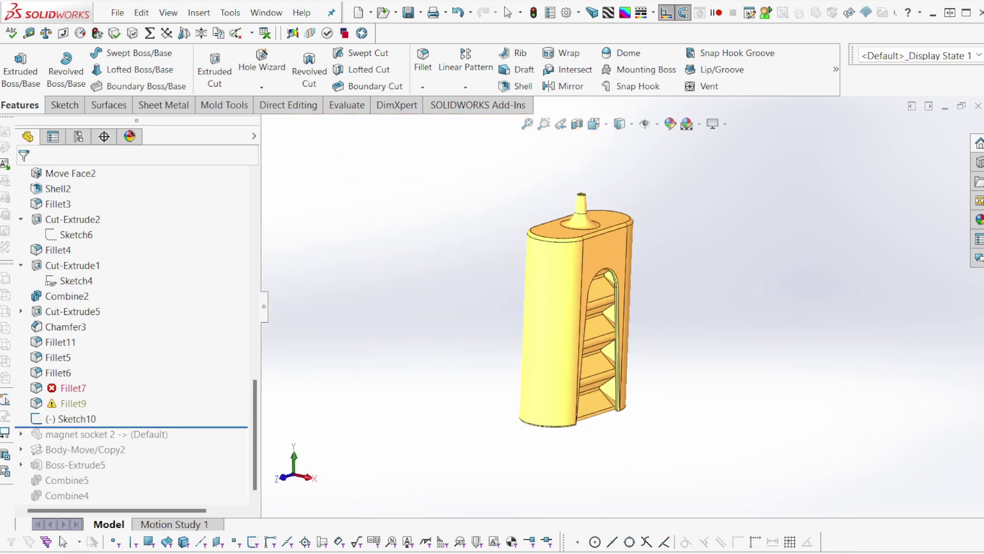
mouse_move(713, 246)
middle_mouse_down()
mouse_move(637, 260)
mouse_move(684, 229)
mouse_move(705, 254)
middle_mouse_up()
scroll(637, 261, "down", 2)
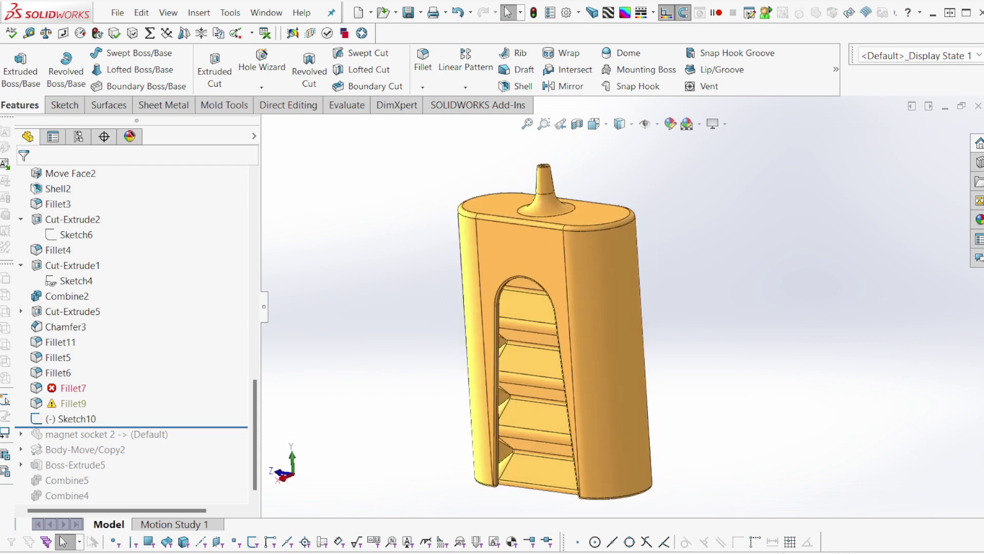
scroll(619, 329, "up", 1)
middle_click_drag(618, 330, 589, 323)
scroll(605, 315, "up", 3)
middle_click_drag(269, 458, 292, 459)
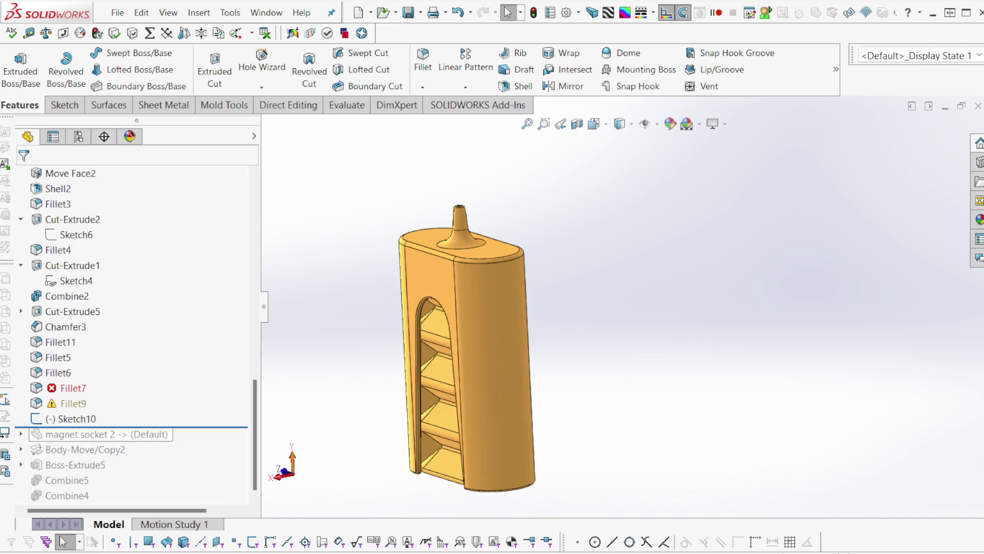
- Roll the feature history forward through the inserted magnet socket 2 part and review its transfer settings
left_click_drag(119, 426, 119, 442)
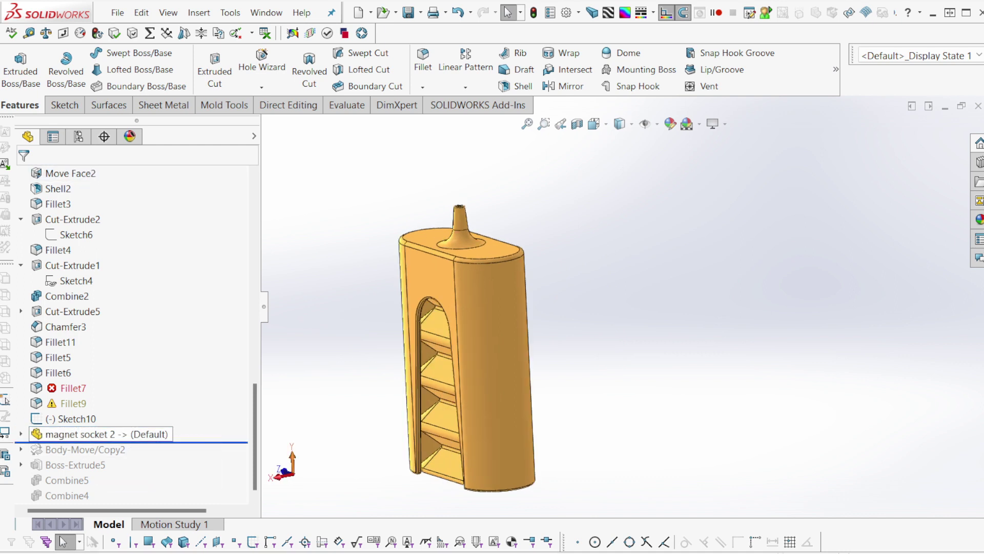
right_click(107, 436)
left_click(113, 398)
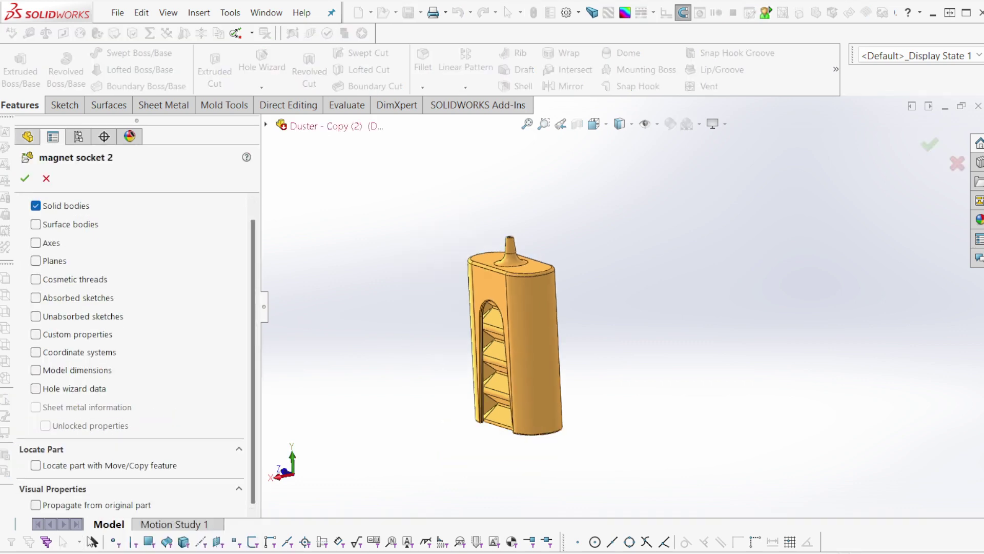
key("Return")
- Open the magnet socket 2 source part in context and roll its history back to before Cut-Extrude16
right_click(106, 434)
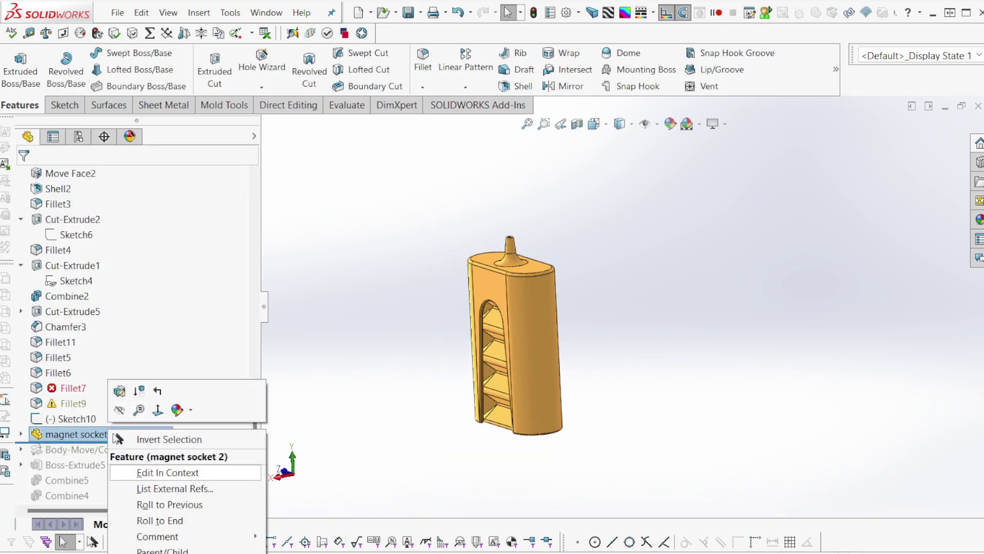
left_click(154, 472)
left_click(394, 374)
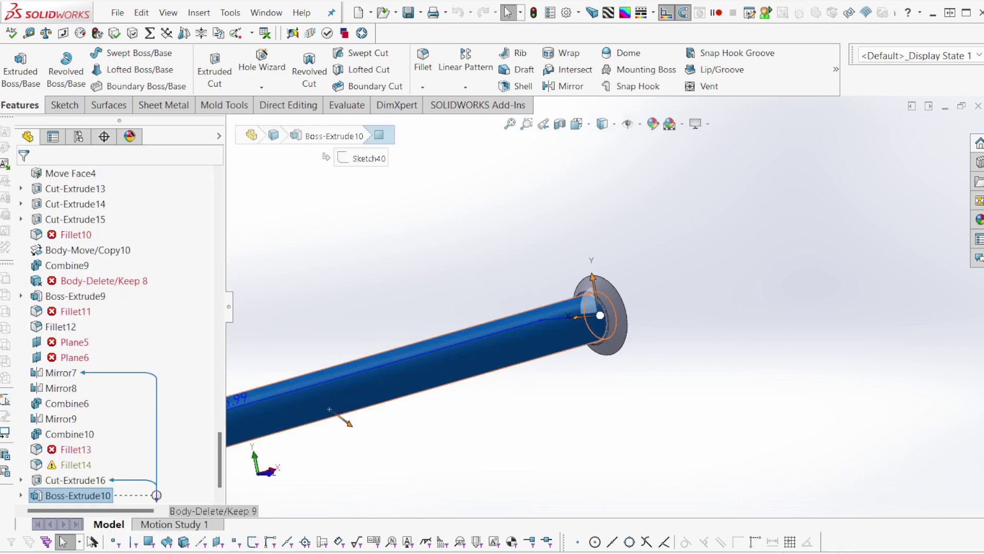
left_click(76, 480)
right_click(95, 480)
left_click(172, 173)
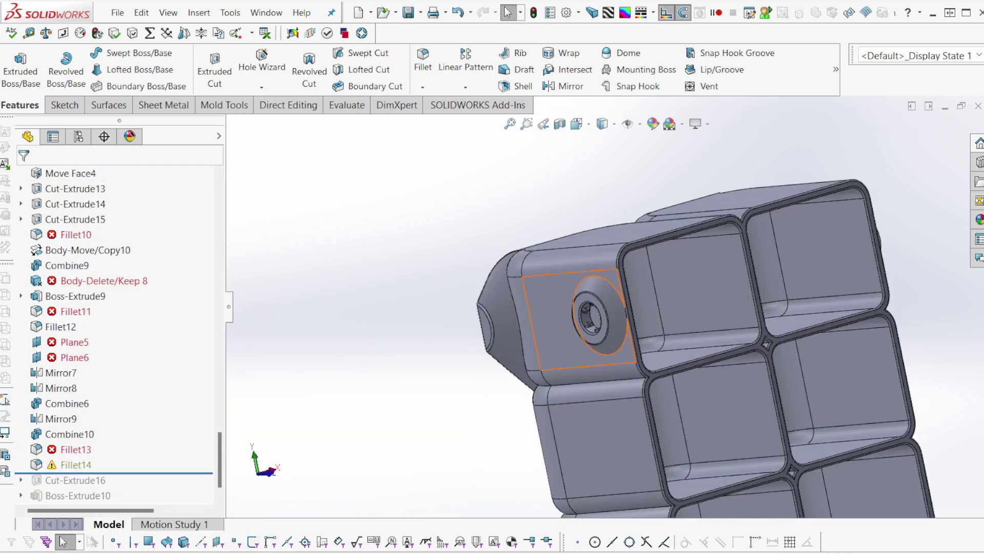
- Examine the compartment grid and the round magnet socket on its side wall
scroll(609, 308, "up", 10)
middle_click_drag(608, 308, 579, 267)
scroll(467, 364, "down", 12)
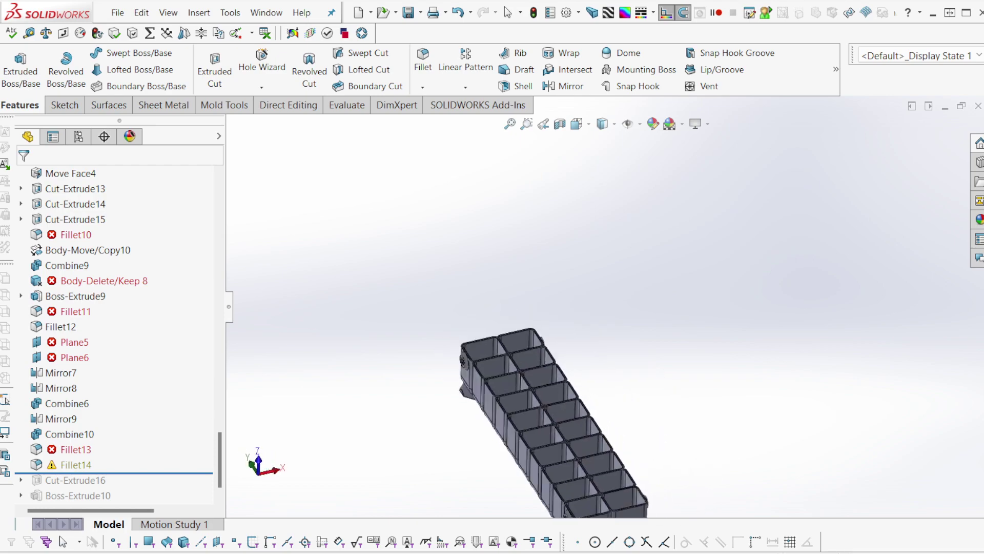
scroll(418, 410, "down", 4)
scroll(599, 298, "up", 8)
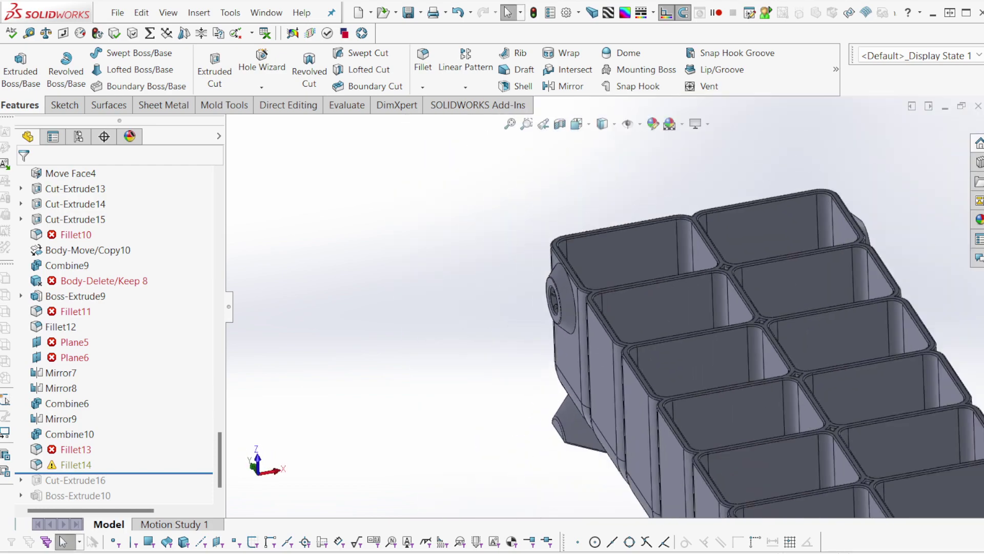
scroll(849, 308, "down", 3)
middle_click_drag(851, 309, 892, 267)
scroll(635, 287, "up", 5)
middle_click_drag(661, 328, 577, 421)
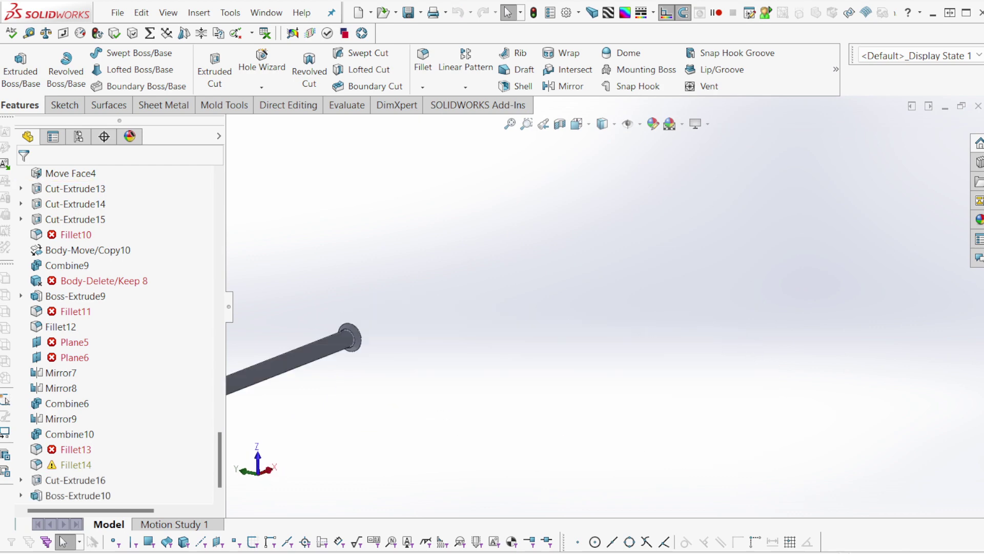
- Hide the long rod body of Boss-Extrude10 to expose the magnet socket
middle_click_drag(570, 334, 521, 338)
scroll(521, 337, "down", 5)
scroll(369, 410, "down", 5)
left_click(428, 369)
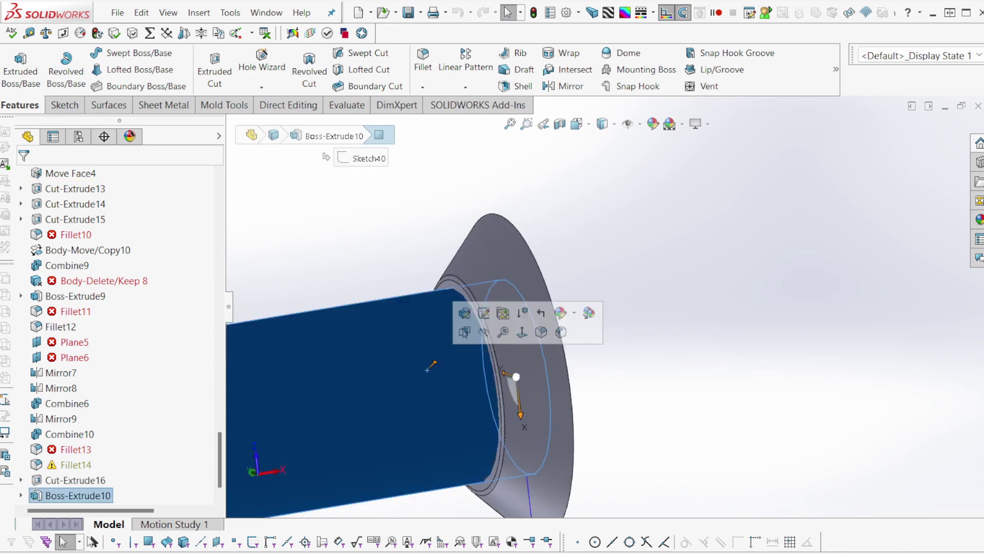
key("Escape")
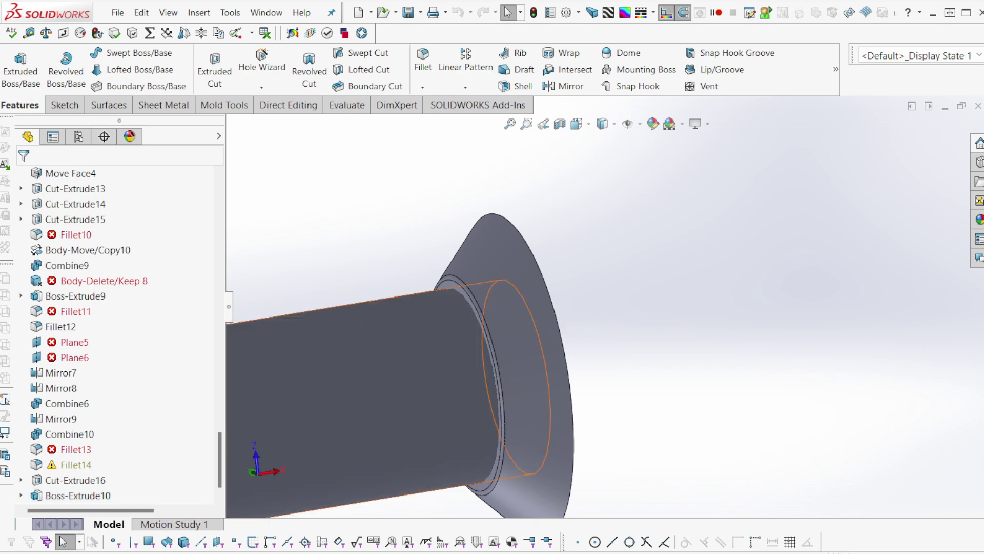
left_click(339, 391)
key("Escape")
key("Tab")
- Examine the isolated magnet socket's conical flange and the small ribs inside its bore
scroll(505, 362, "up", 3)
middle_click_drag(505, 361, 605, 384)
scroll(538, 367, "down", 5)
scroll(605, 385, "up", 2)
middle_click_drag(712, 400, 674, 405)
scroll(710, 402, "up", 2)
scroll(674, 405, "down", 1)
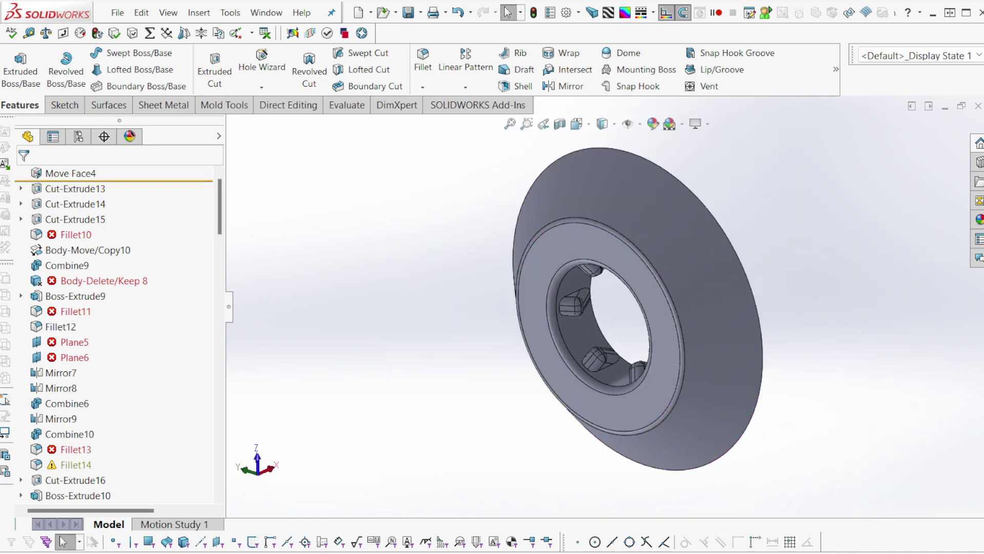
- Show the rod body again, roll the history back to before Cut-Extrude16, and select the flat wall face around the socket
key("shift+Tab")
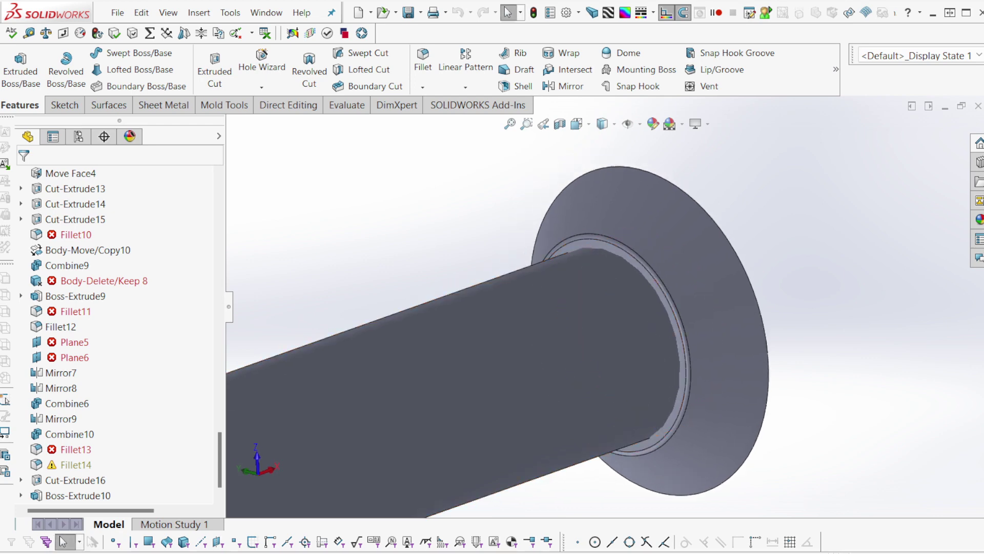
left_click(75, 481)
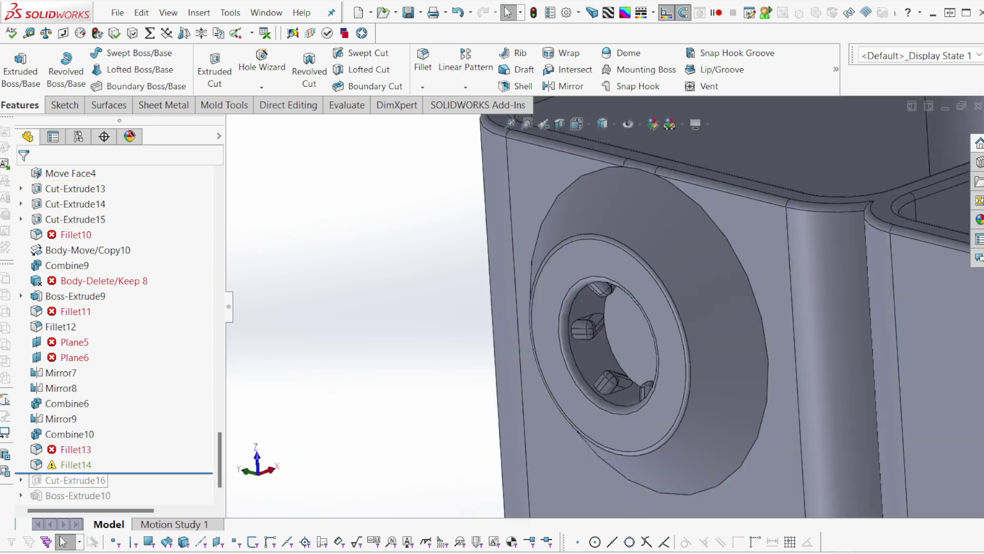
middle_click_drag(697, 345, 676, 341)
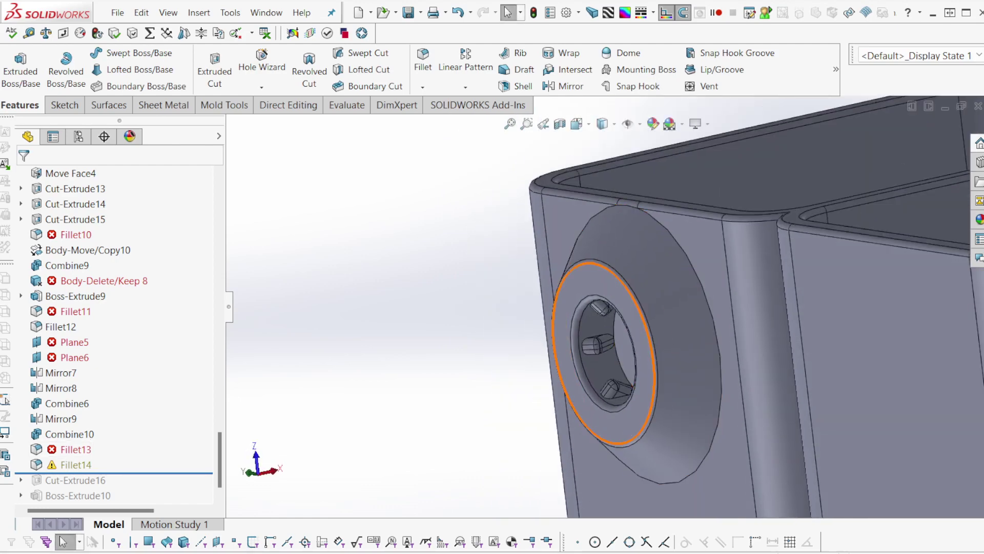
left_click(635, 336)
left_click(695, 231)
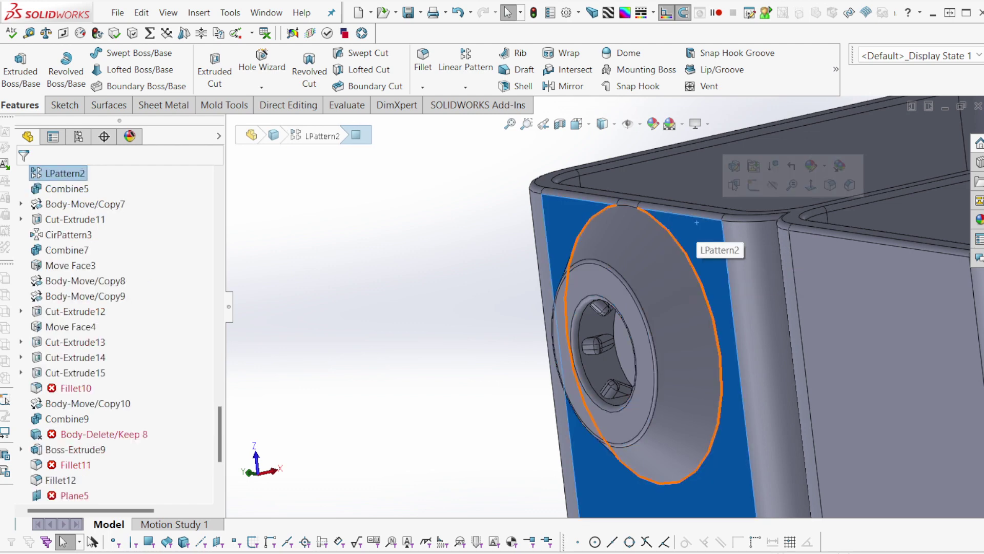
- Roll the history forward to include Body-Delete/Keep 9 and examine the long rod with its conical flange
key("Escape")
scroll(115, 334, "down", 4)
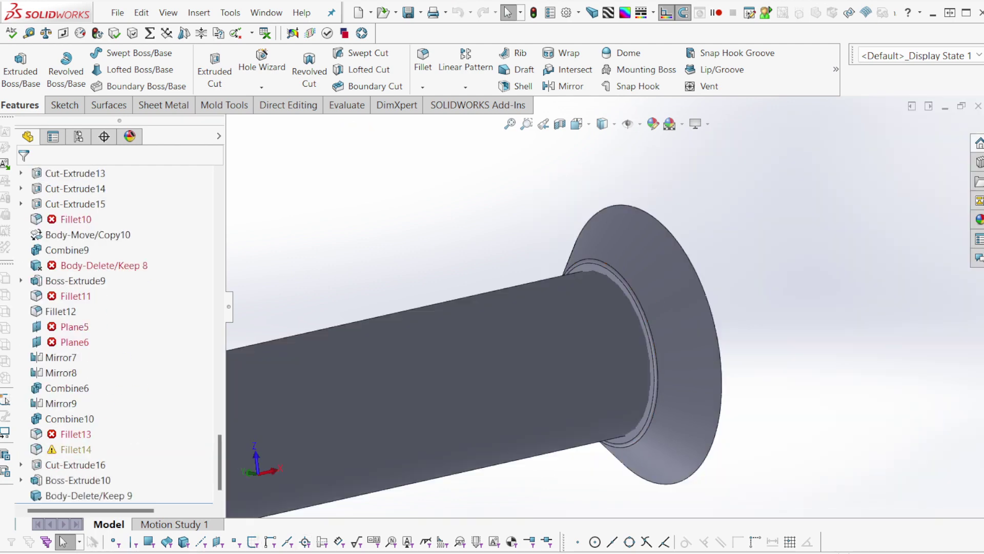
scroll(605, 306, "up", 4)
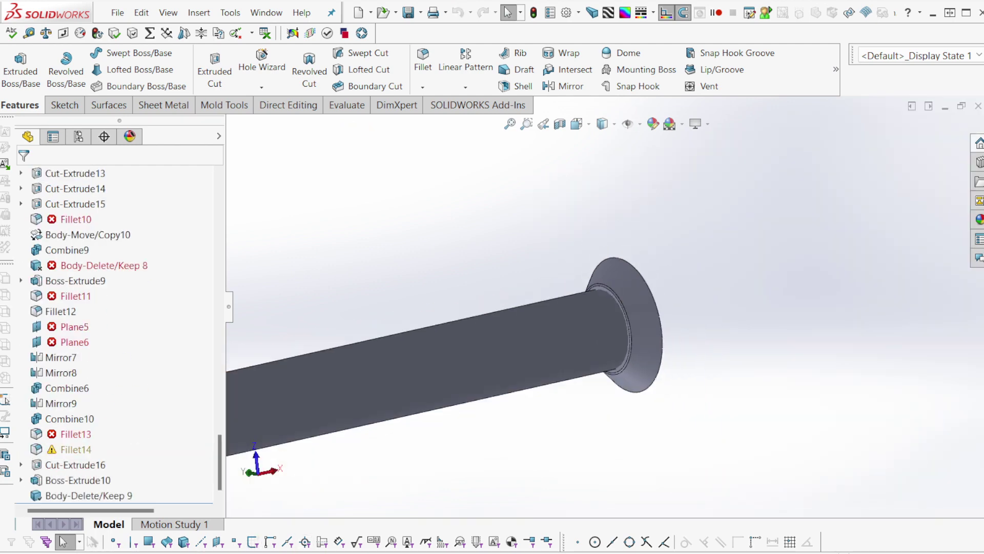
left_click(604, 328)
key("Escape")
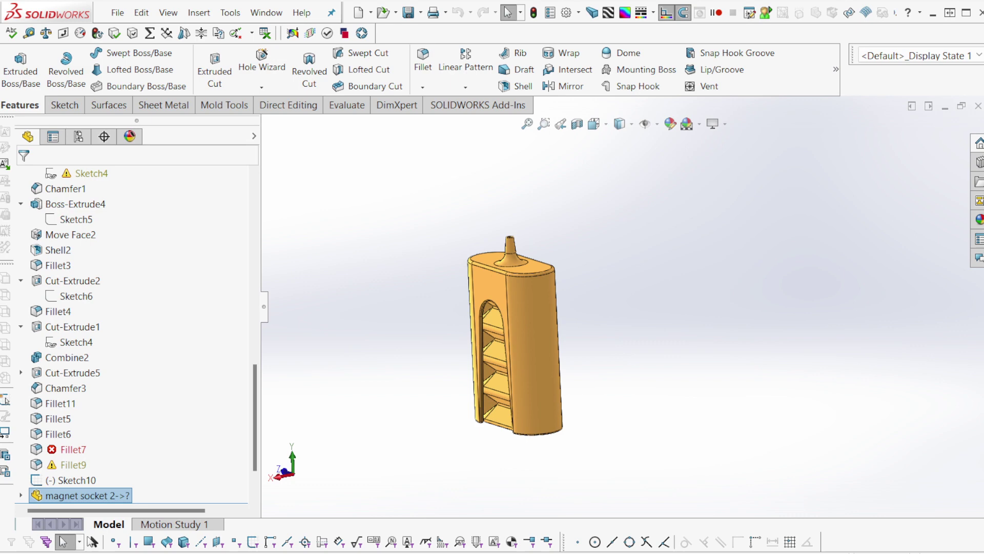
- Browse the Design Local folder with the Insert Part command to show magnet socket 2.SLDPRT, and cancel the insertion
scroll(128, 333, "down", 1)
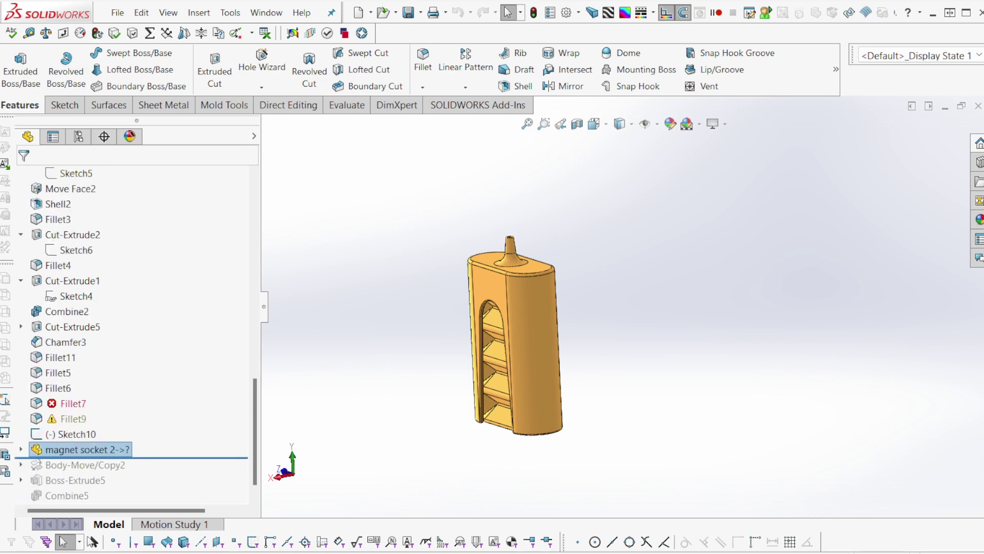
right_click(113, 450)
key("Escape")
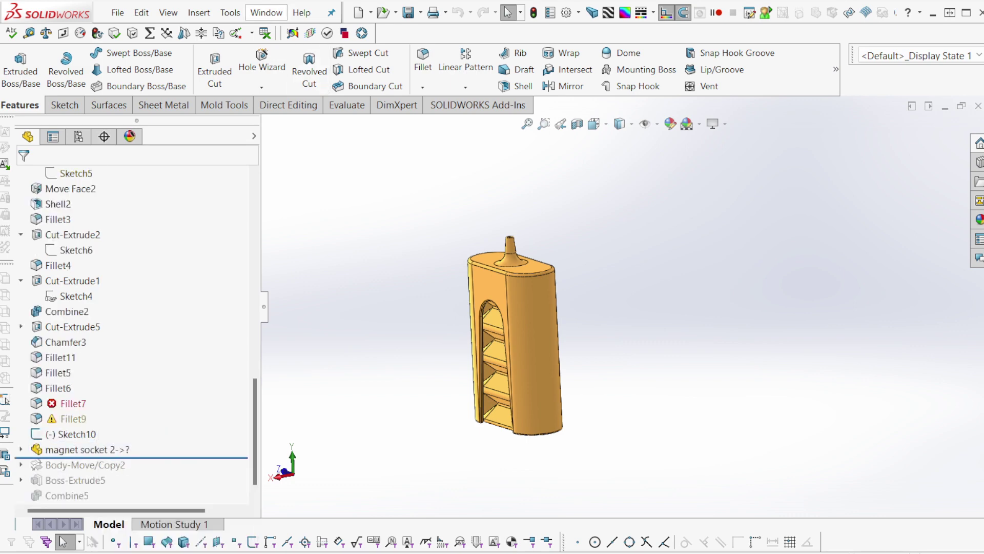
left_click(199, 12)
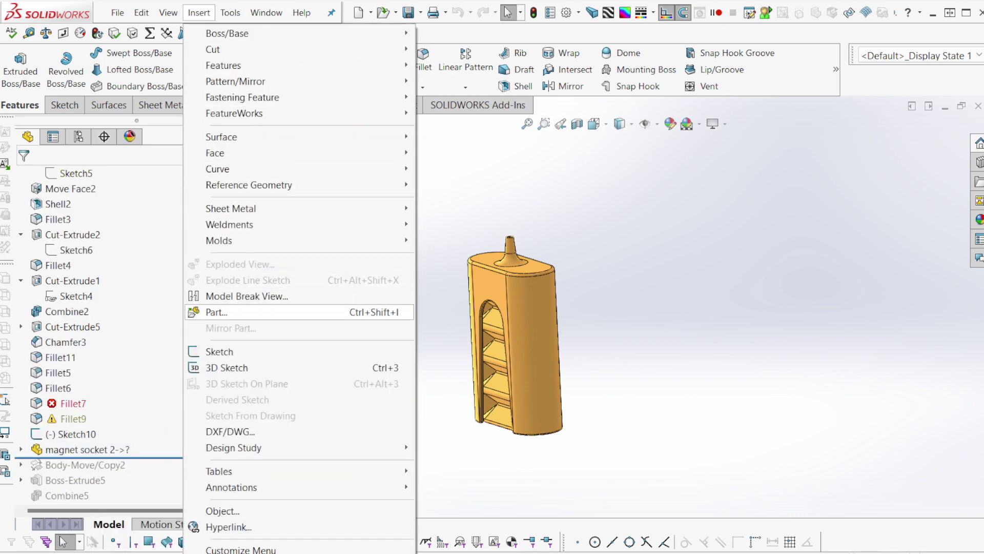
left_click(216, 312)
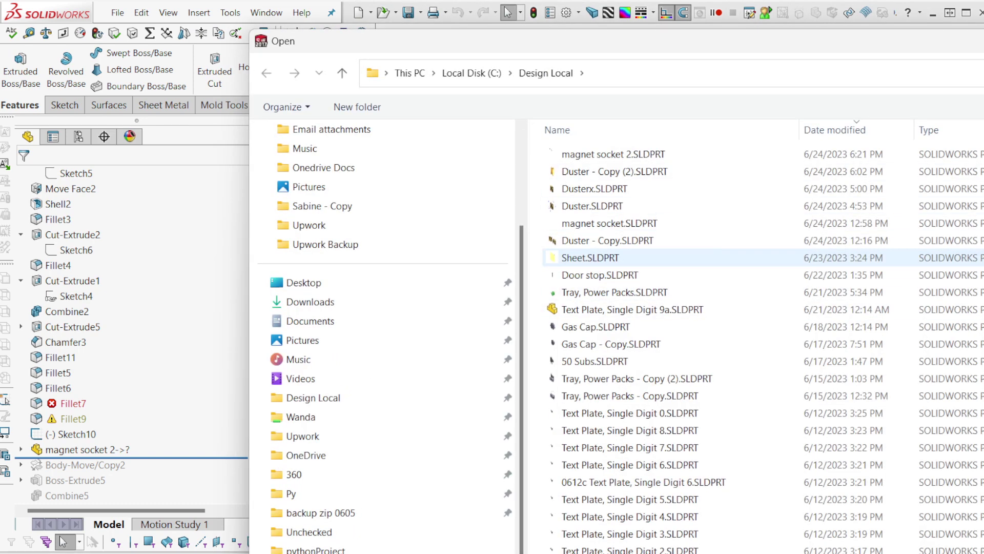
key("Escape")
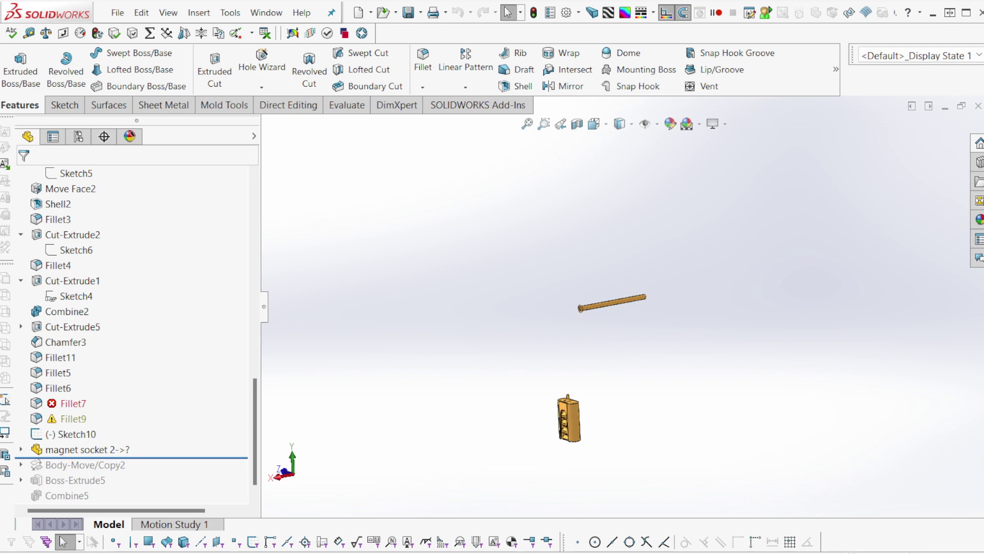
- Roll the history forward past Body-Move/Copy2 and inspect where the rod meets the casing's flat wall
left_click_drag(131, 457, 132, 473)
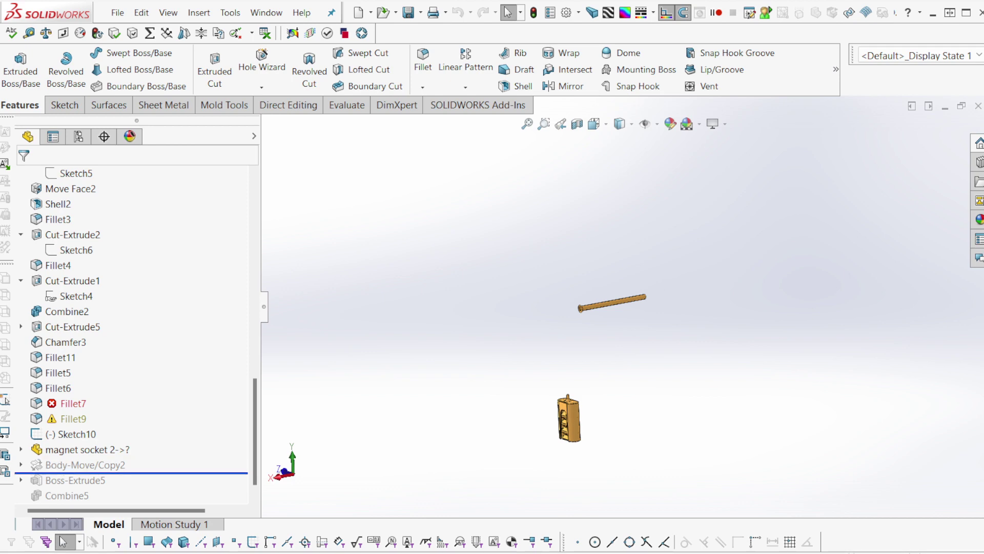
scroll(558, 423, "down", 8)
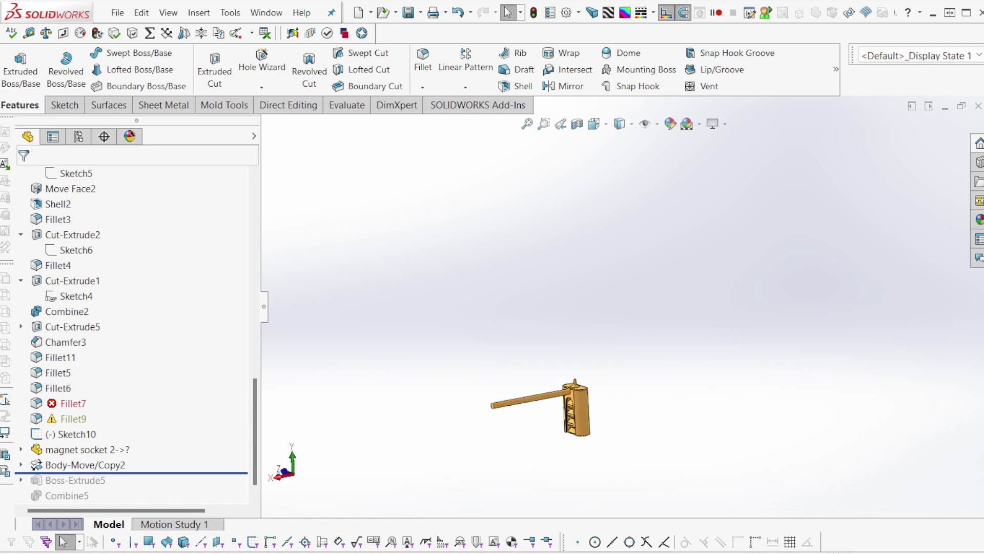
scroll(516, 439, "down", 3)
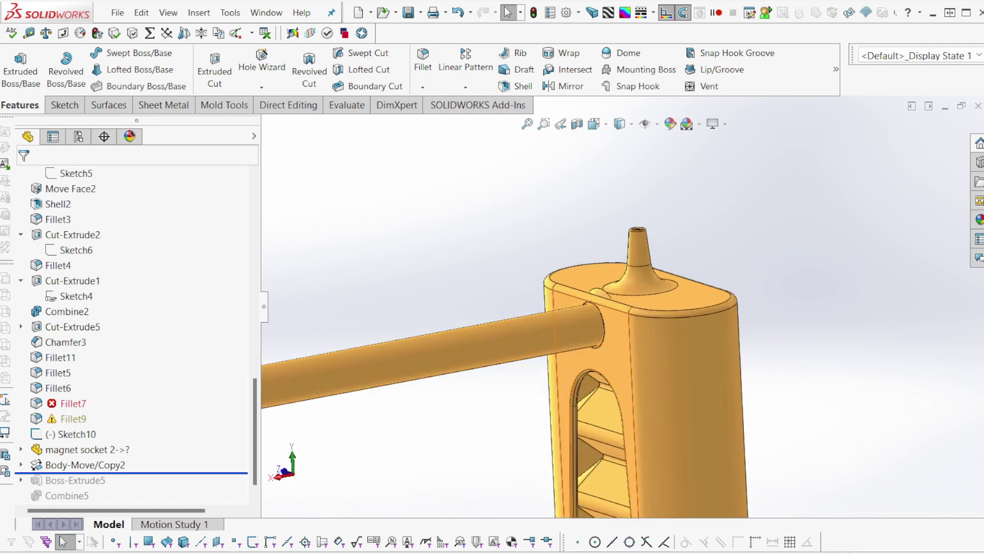
scroll(620, 359, "down", 3)
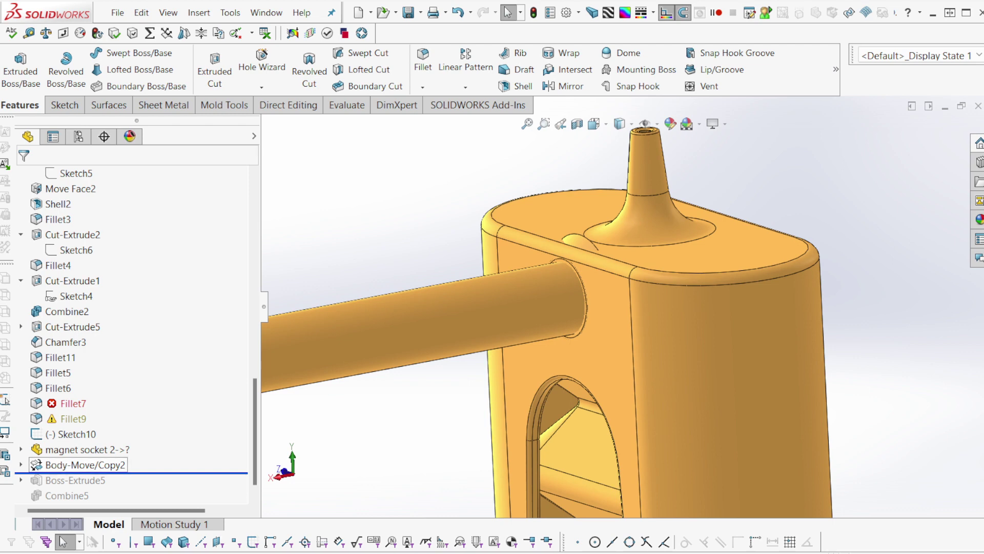
- Roll the history back to just after Sketch10 and turn on sketch visibility to show its circle on the casing wall
right_click(58, 466)
left_click(114, 507)
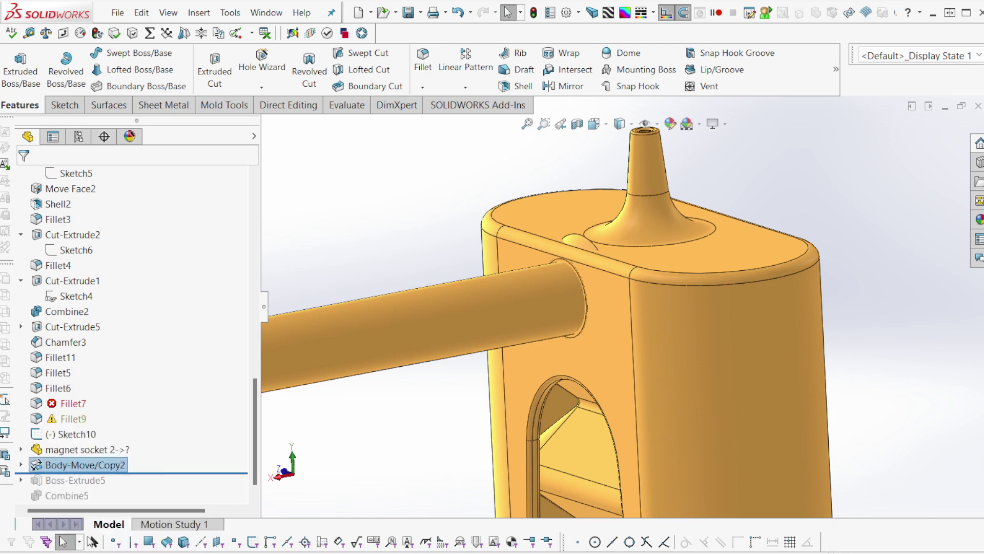
left_click(62, 419)
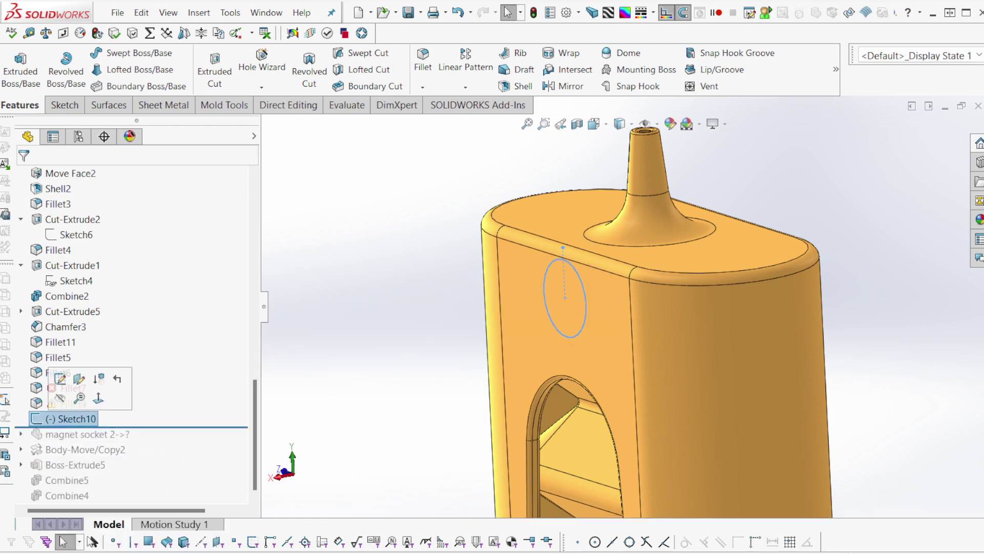
mouse_move(615, 328)
middle_mouse_down()
mouse_move(666, 287)
mouse_move(579, 318)
mouse_move(605, 286)
middle_mouse_up()
scroll(602, 297, "down", 4)
key("Escape")
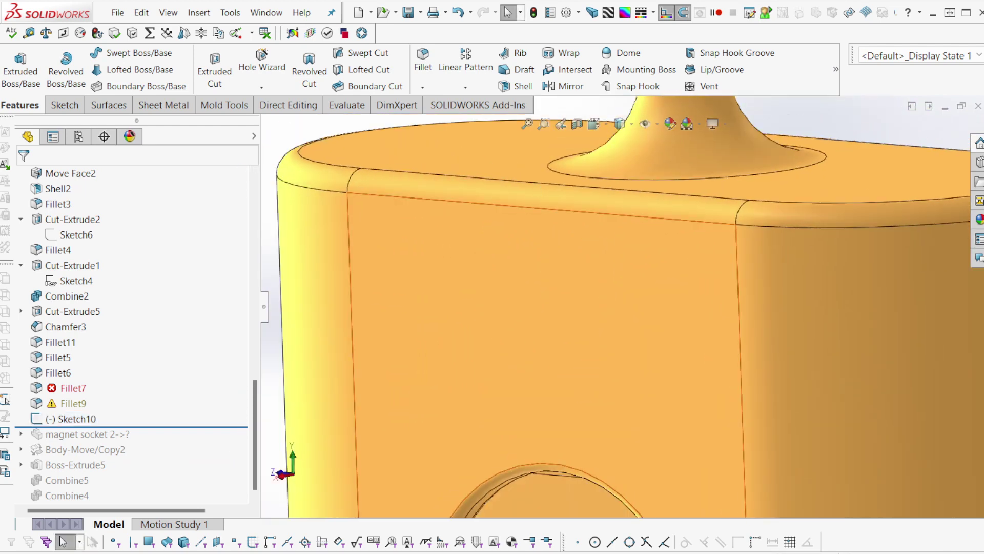
left_click(645, 124)
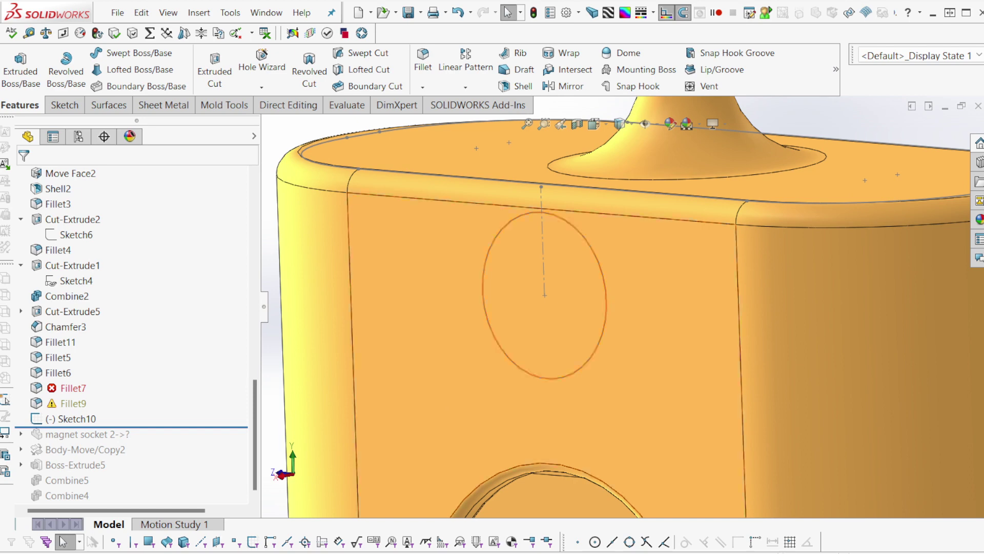
- Move Sketch10's circle down and back up along its vertical centreline to demonstrate its adjustable position
middle_click_drag(541, 331, 574, 323)
left_click_drag(573, 312, 573, 346)
scroll(610, 313, "up", 2)
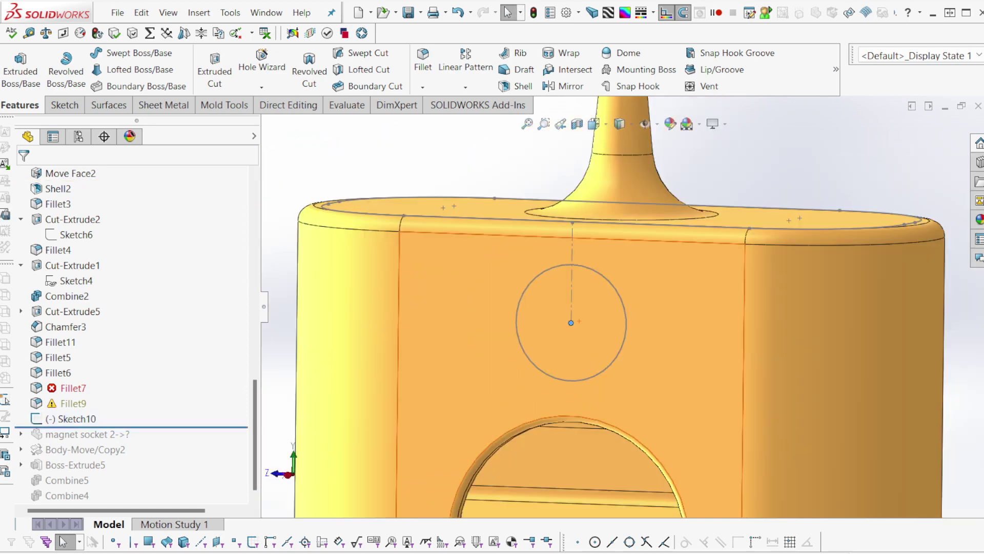
middle_click_drag(610, 313, 587, 328)
left_click_drag(575, 322, 574, 310)
middle_click_drag(575, 310, 547, 335)
scroll(564, 318, "up", 3)
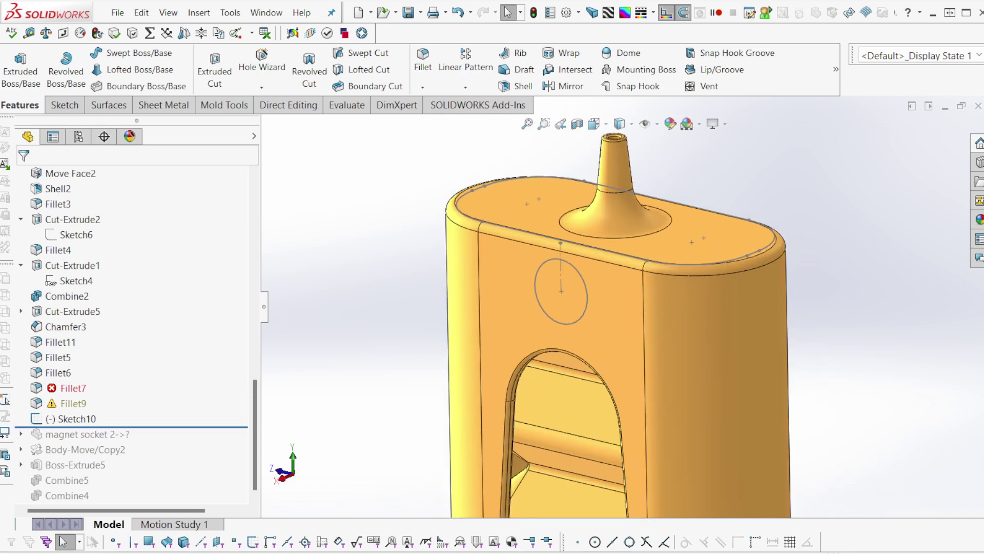
- Roll the history forward through magnet socket 2 and Body-Move/Copy2, and expand the move feature's coincident and concentric mates
scroll(548, 506, "up", 2)
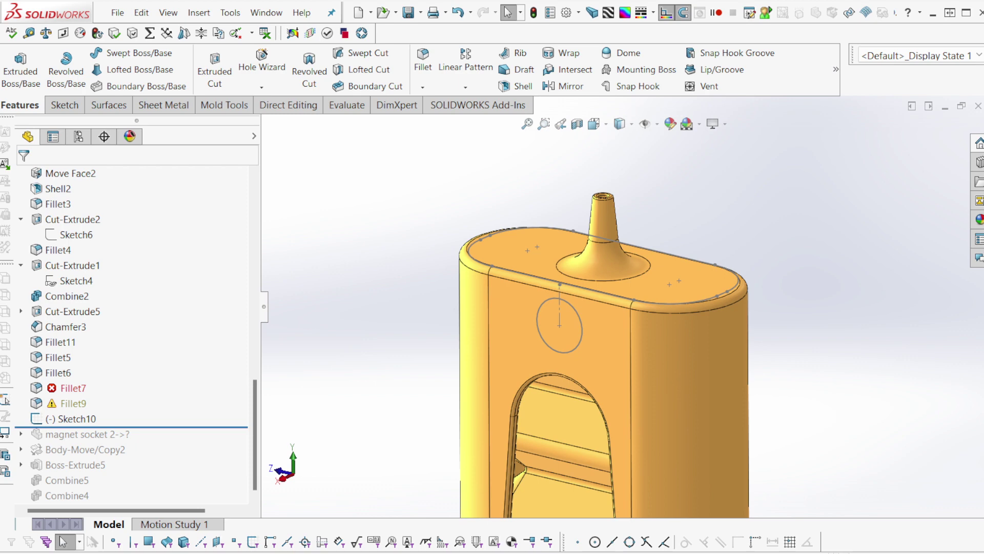
middle_click_drag(564, 328, 564, 319)
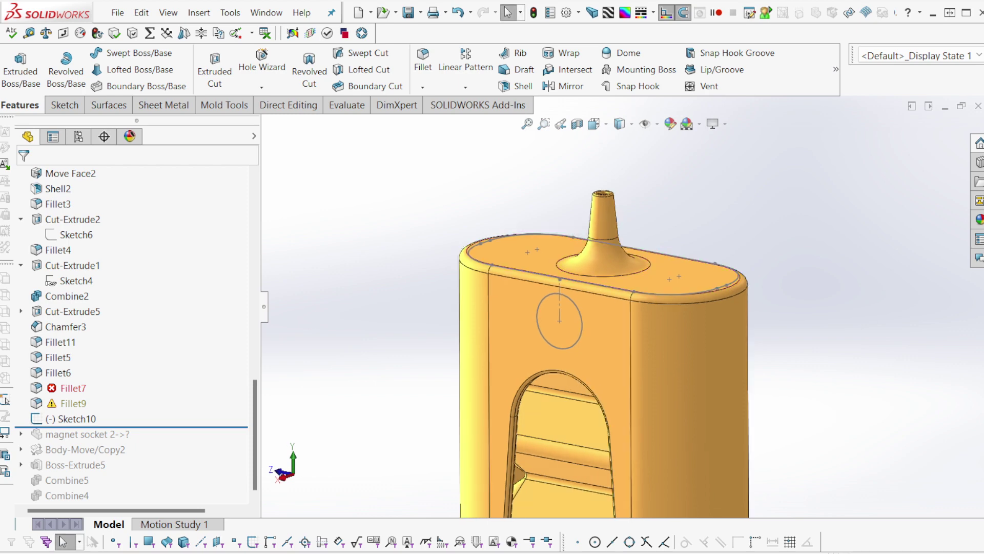
middle_click_drag(636, 333, 656, 341)
scroll(657, 359, "up", 1)
scroll(644, 341, "down", 4)
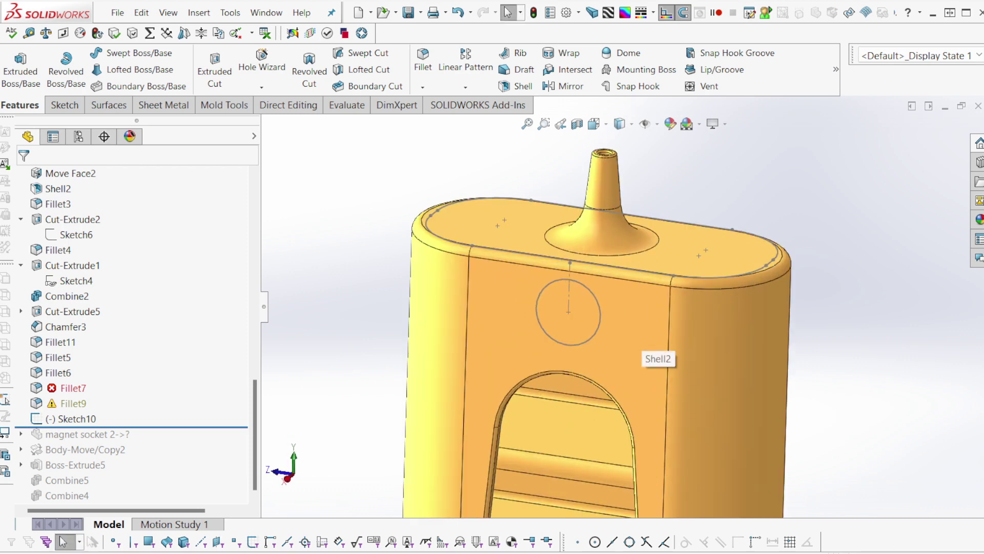
middle_click_drag(607, 302, 605, 303)
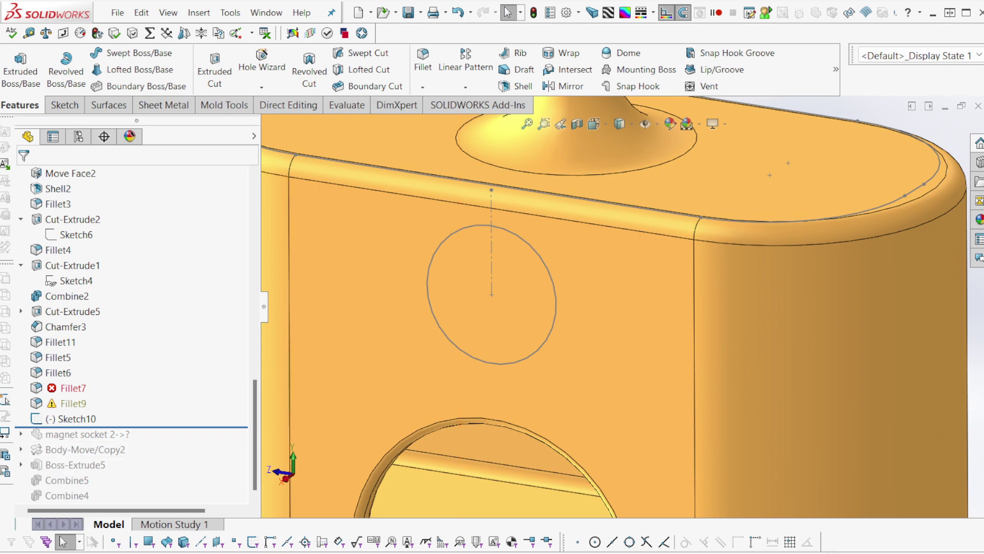
left_click_drag(103, 427, 103, 442)
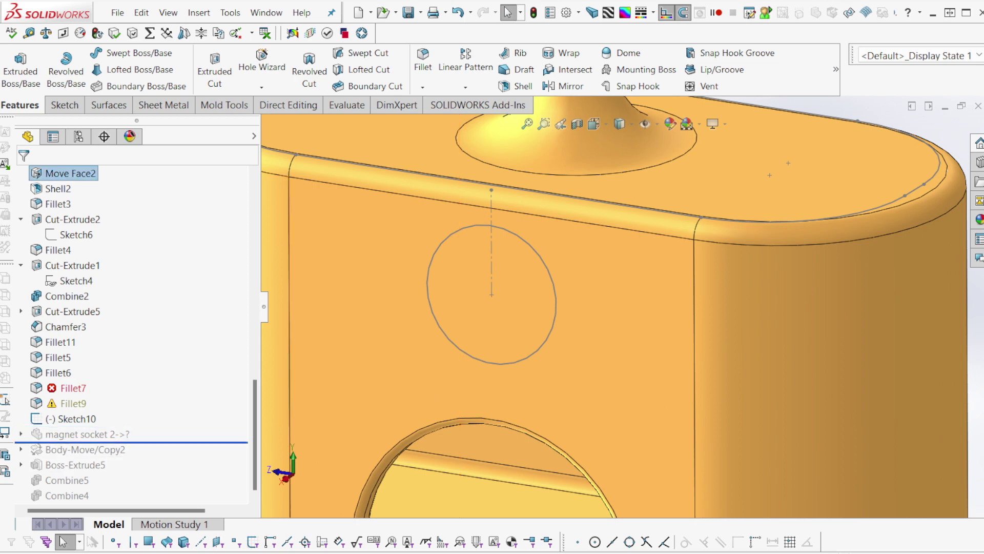
left_click(87, 434)
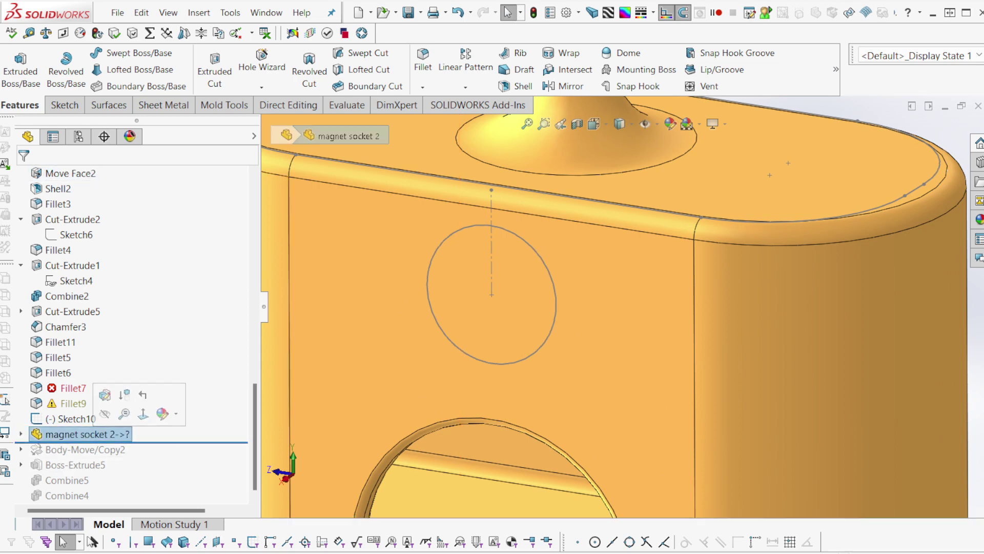
left_click_drag(103, 442, 103, 457)
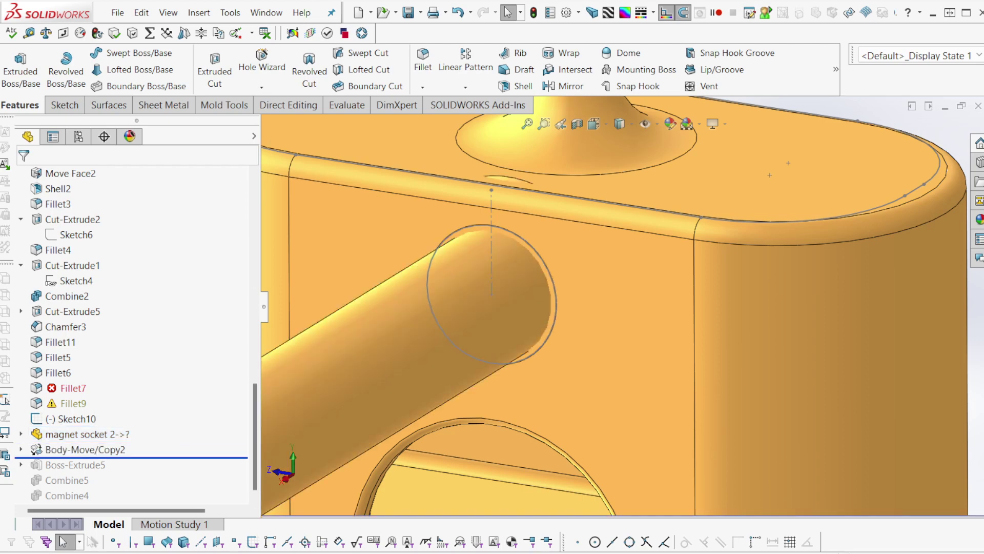
left_click(20, 450)
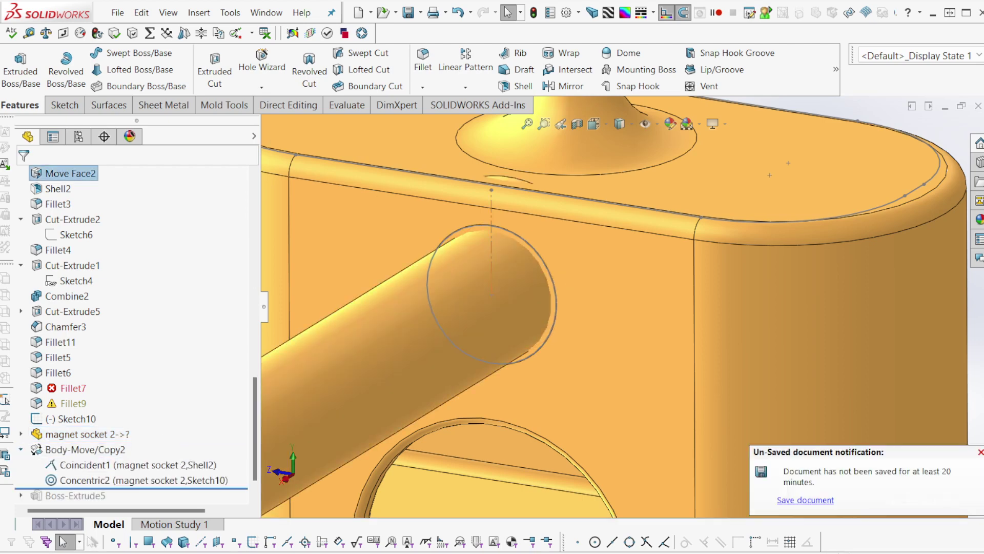
- Shift Sketch10's circle centre slightly down and then closer to the casing's upper edge so the mated rod follows
left_click(77, 419)
left_click(492, 295)
mouse_move(492, 295)
left_mouse_down()
mouse_move(491, 379)
mouse_move(491, 301)
left_mouse_up()
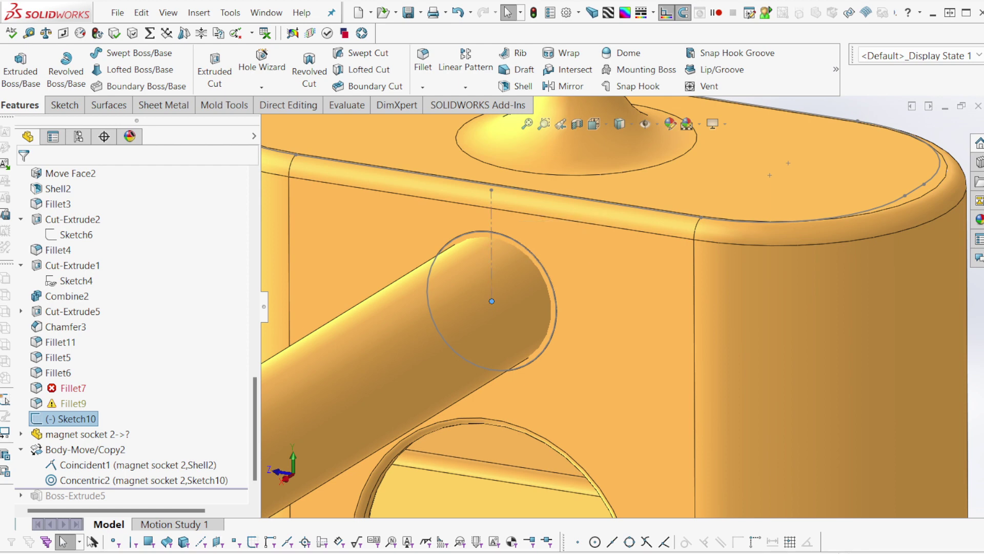
left_click_drag(492, 301, 491, 284)
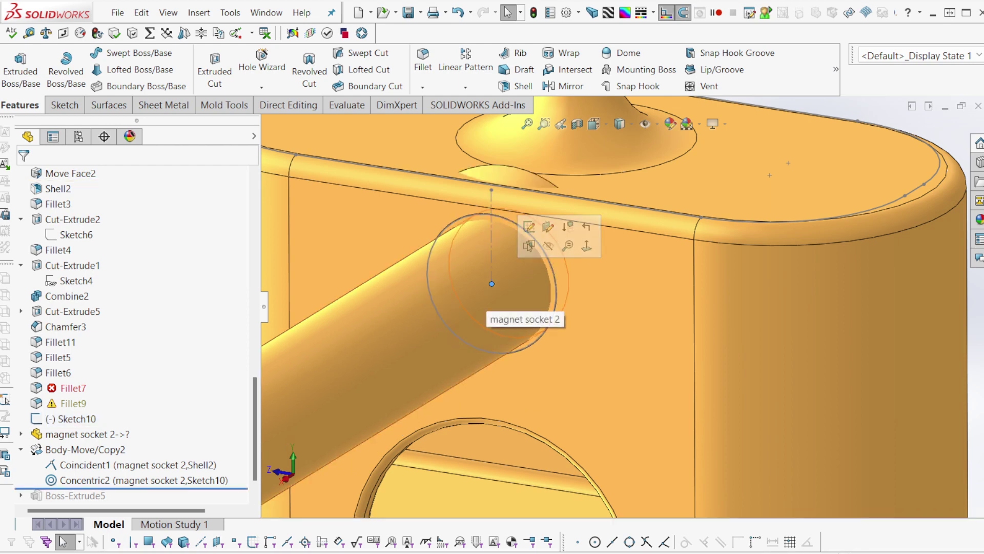
scroll(131, 333, "down", 1)
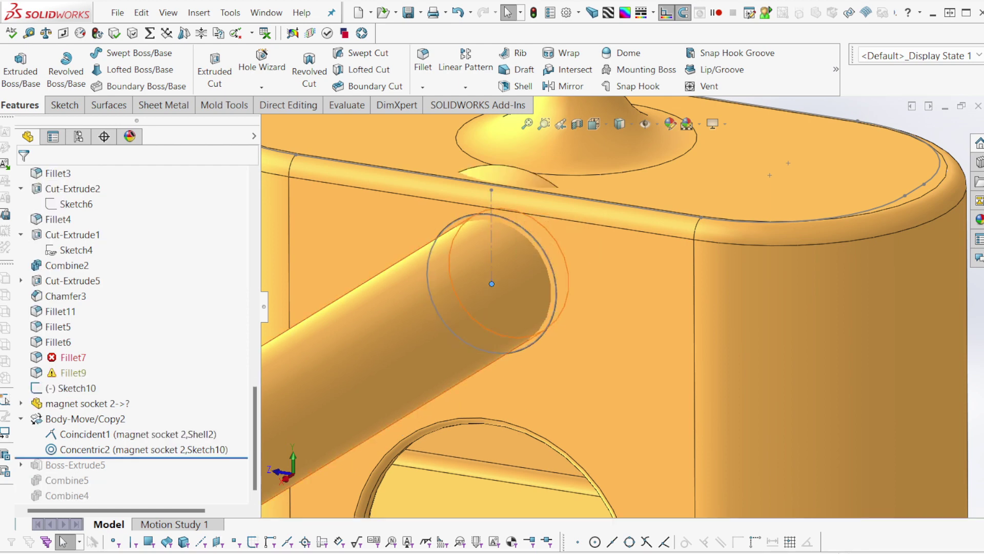
key("Escape")
- Roll the history forward past Combine4 and inspect the magnet socket bore in the casing wall from below
left_click_drag(131, 458, 131, 503)
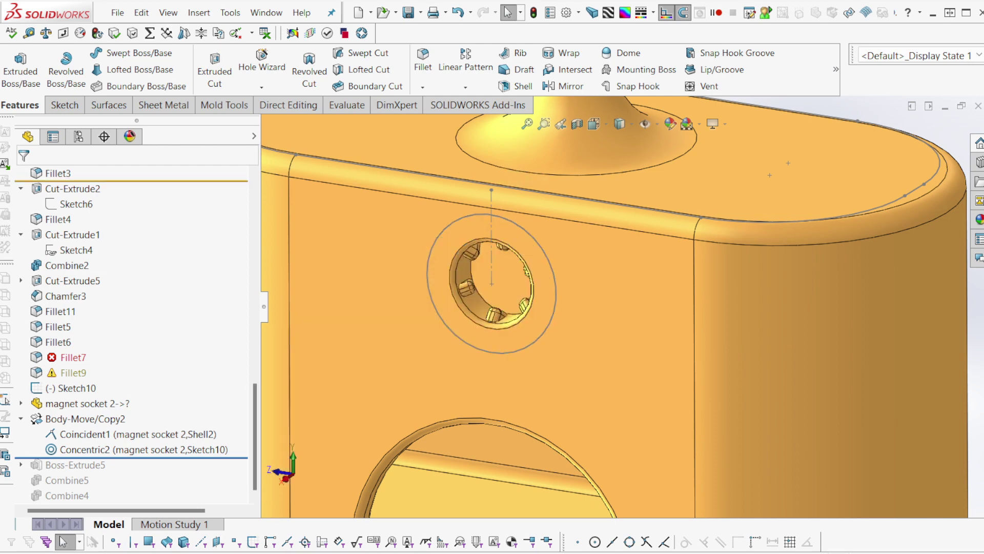
scroll(623, 301, "up", 4)
scroll(545, 308, "down", 1)
middle_click_drag(545, 315, 574, 226)
scroll(542, 287, "down", 4)
scroll(619, 436, "down", 1)
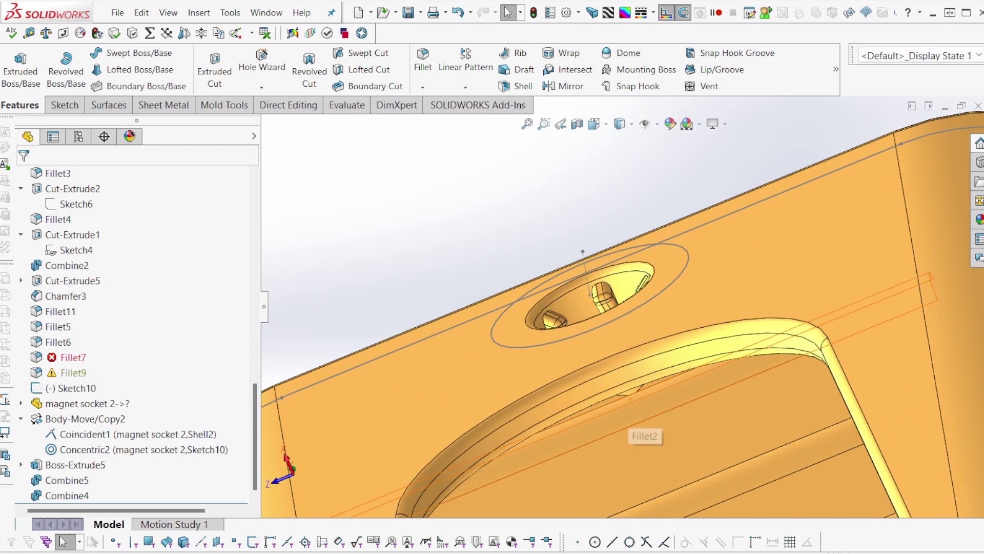
- Select Boss-Extrude5 from its face inside the casing and examine its profile around the magnet socket
left_click(630, 394)
scroll(631, 394, "up", 1)
middle_click_drag(630, 395, 625, 412)
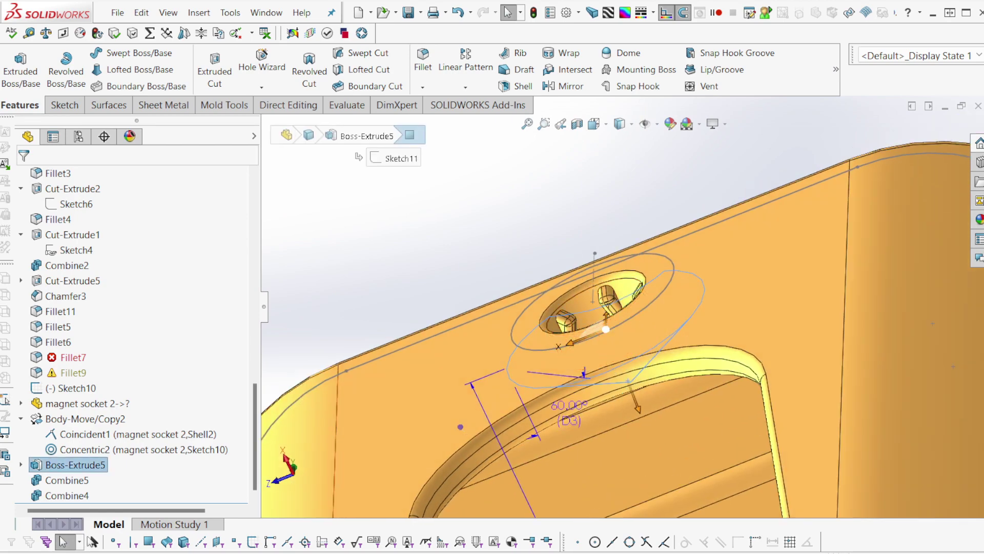
left_click(57, 465)
middle_click_drag(615, 220, 641, 326)
scroll(641, 323, "up", 4)
scroll(717, 230, "down", 4)
scroll(513, 282, "down", 1)
middle_click_drag(513, 288, 505, 271)
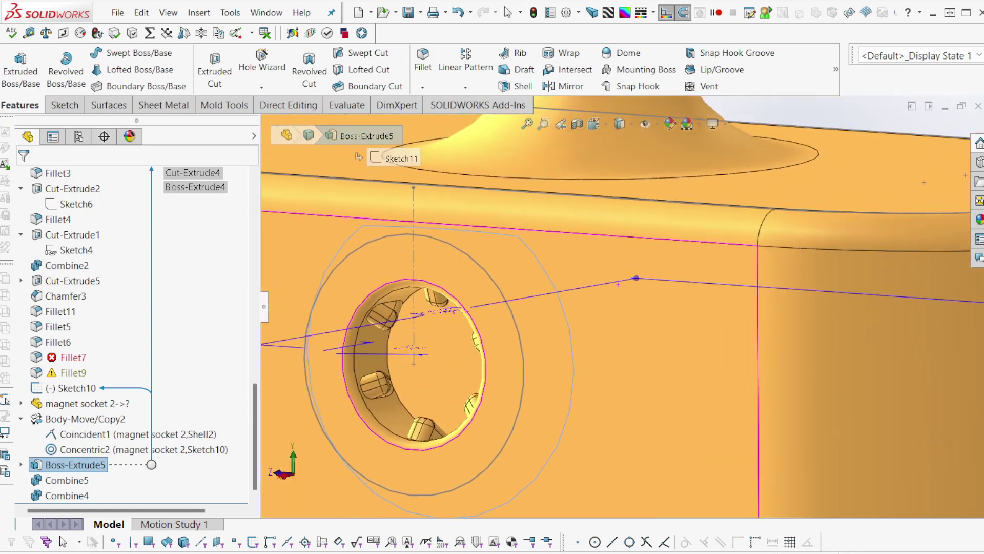
- Clear the Boss-Extrude5 selection and highlight the geometry of Combine5 around the socket bore
left_click(131, 434)
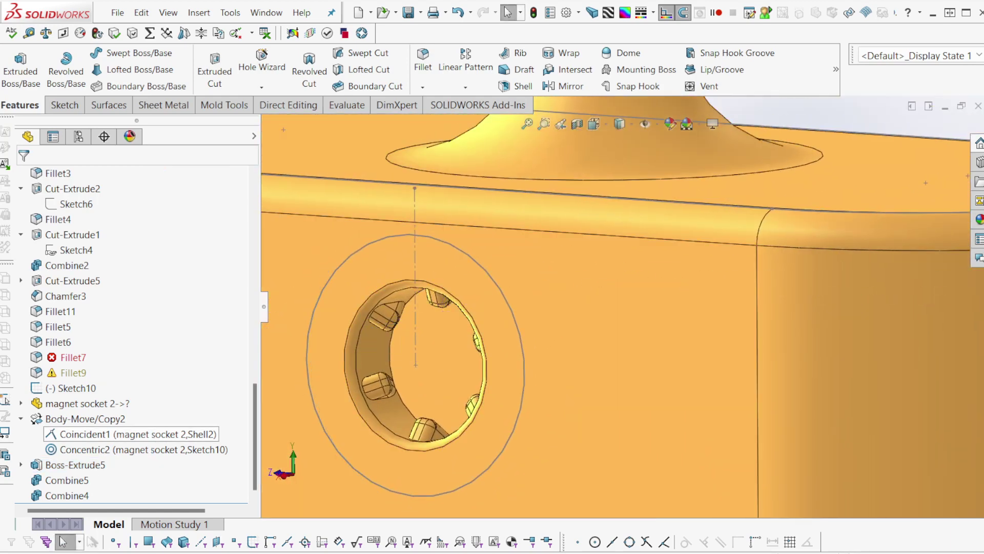
left_click(67, 480)
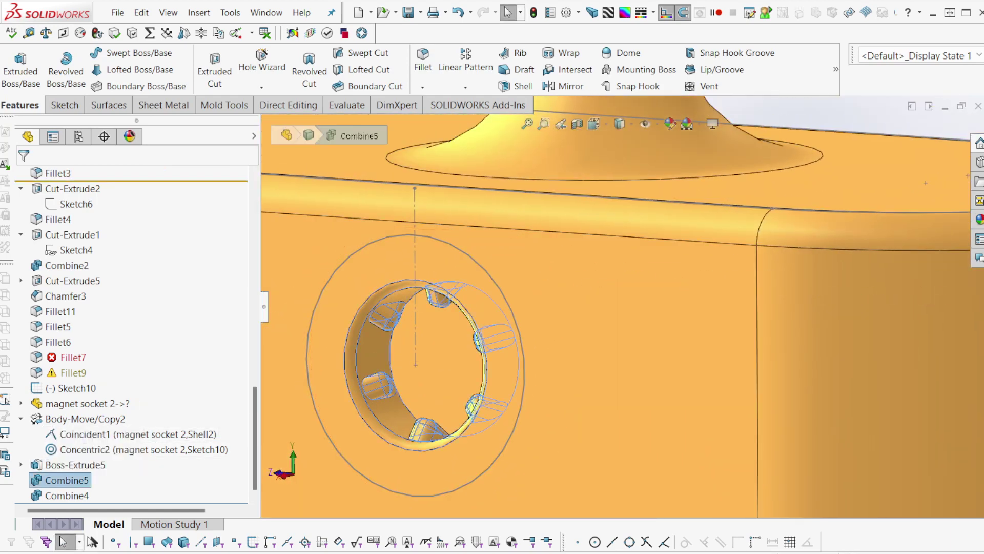
- Roll the history back to just before Combine5 and examine the Boss-Extrude5 feature where the rod meets the casing wall
left_click(97, 461)
middle_click_drag(605, 328, 618, 169)
scroll(610, 302, "up", 3)
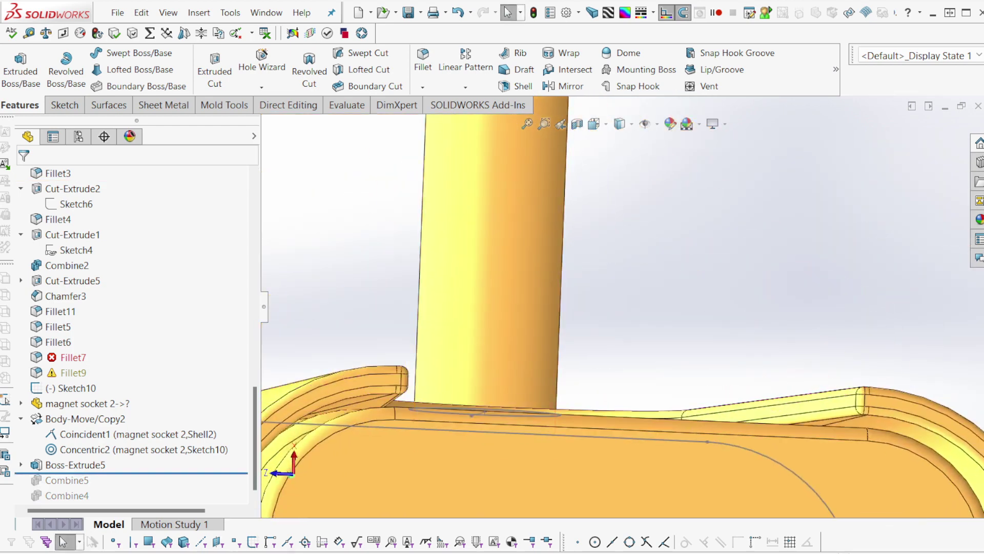
middle_click_drag(618, 205, 562, 335)
scroll(617, 287, "up", 2)
scroll(561, 335, "down", 1)
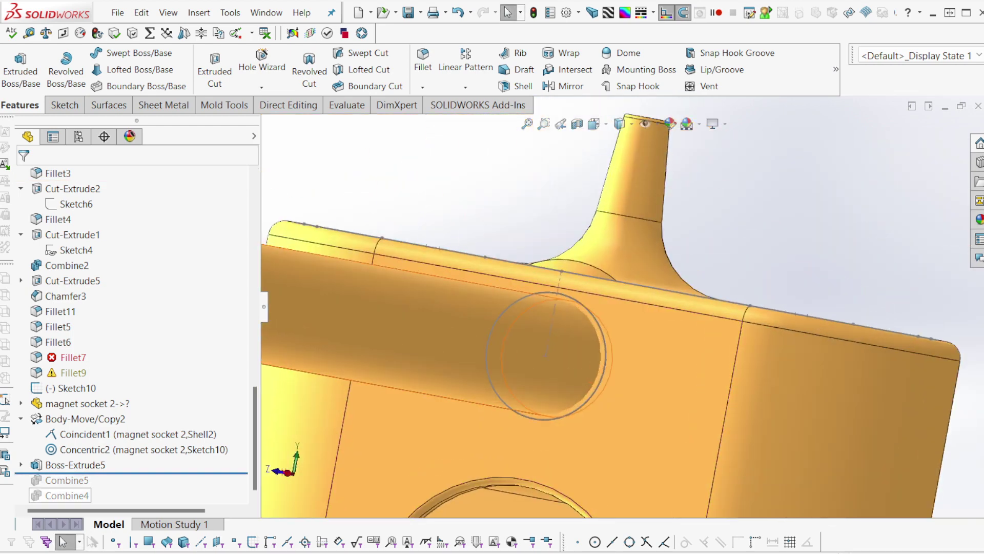
right_click(56, 465)
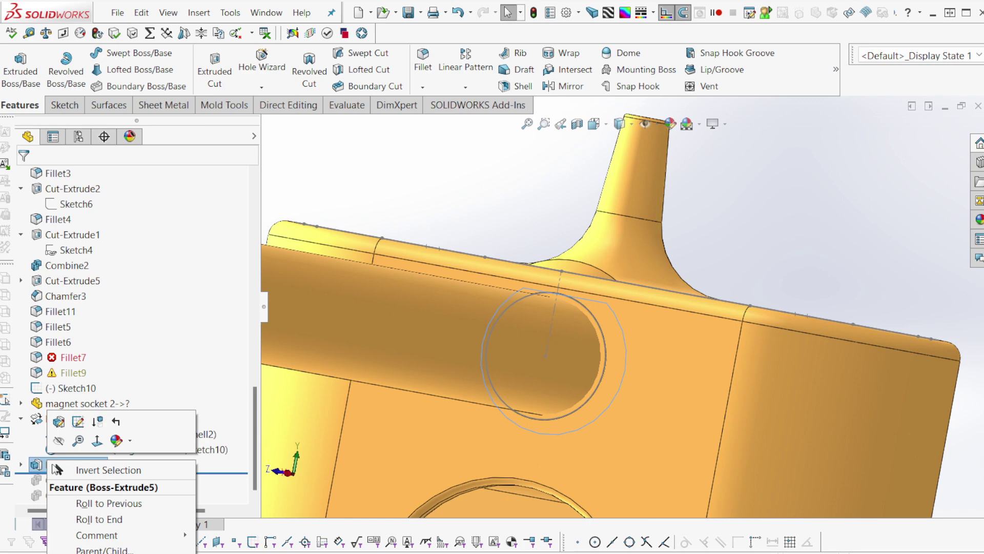
left_click(59, 422)
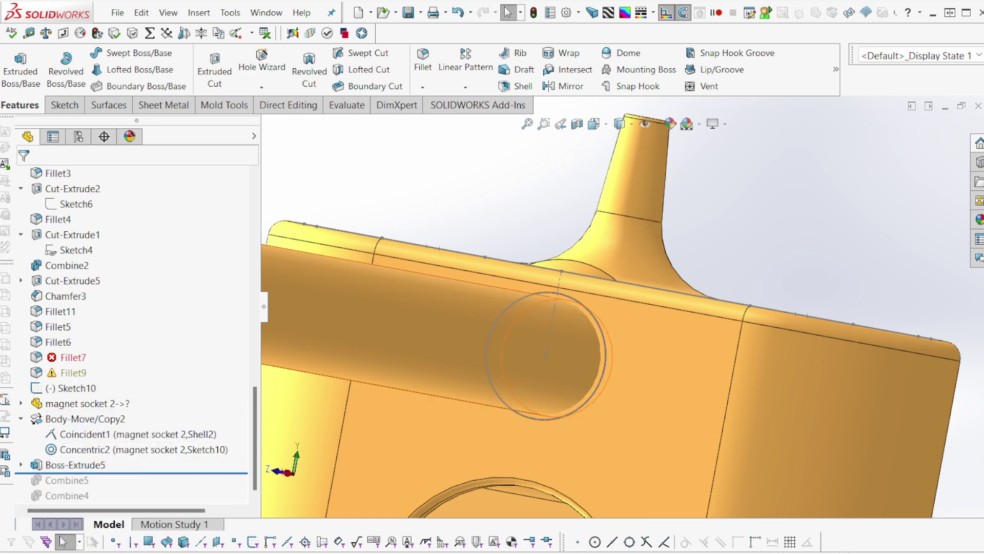
- Hide the casing and the socket boss to isolate the rod, and show the casing body again from Boss-Extrude5
scroll(636, 318, "up", 1)
middle_click_drag(636, 318, 590, 333)
key("Tab")
key("Tab")
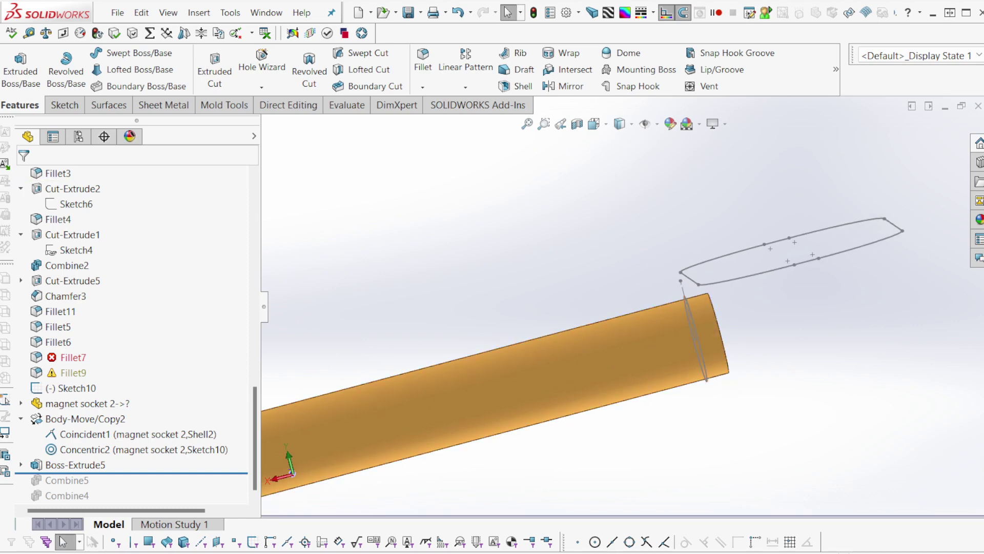
middle_click_drag(712, 374, 672, 373)
left_click(76, 464)
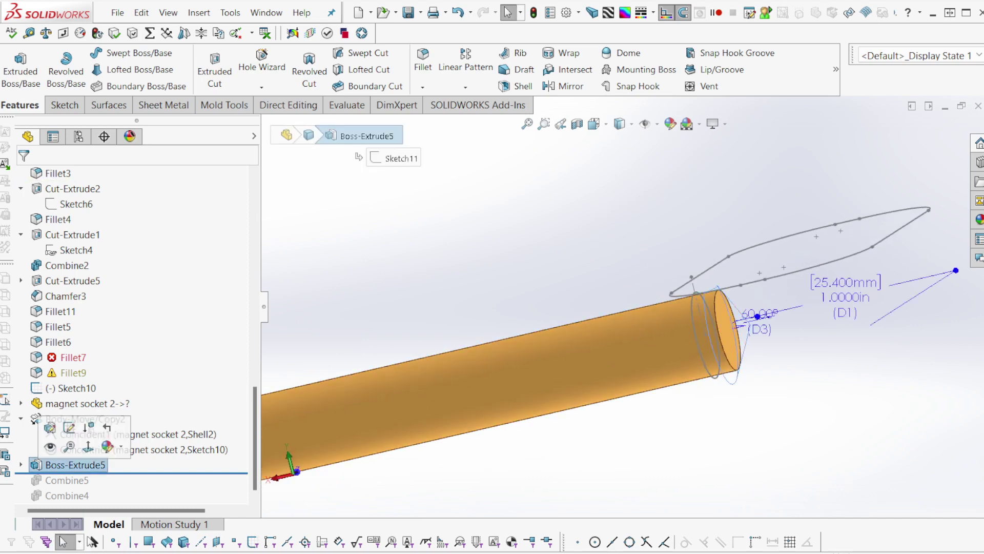
left_click(50, 446)
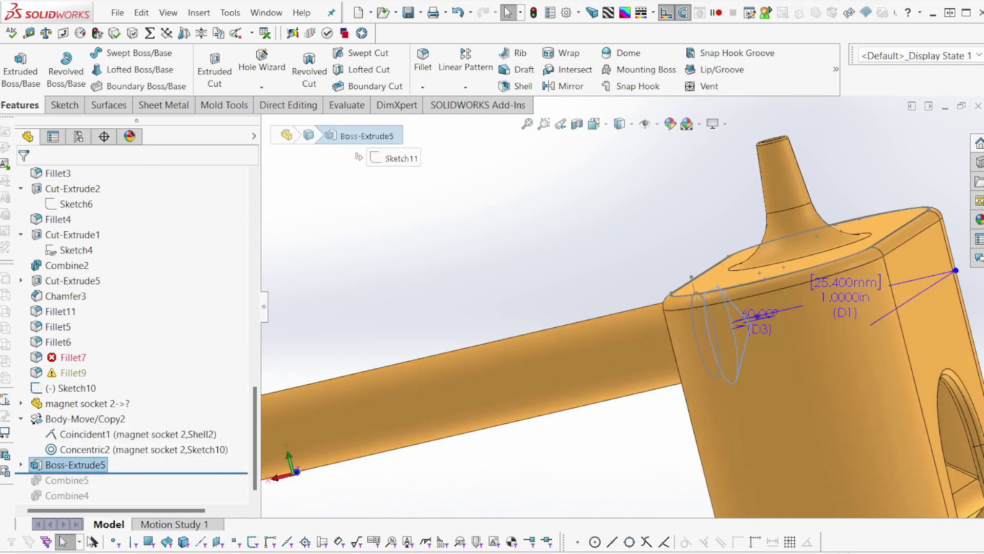
- Hide the casing again and show the flared Boss-Extrude5 body around the rod's end
middle_click_drag(512, 333, 633, 337)
key("Escape")
key("Tab")
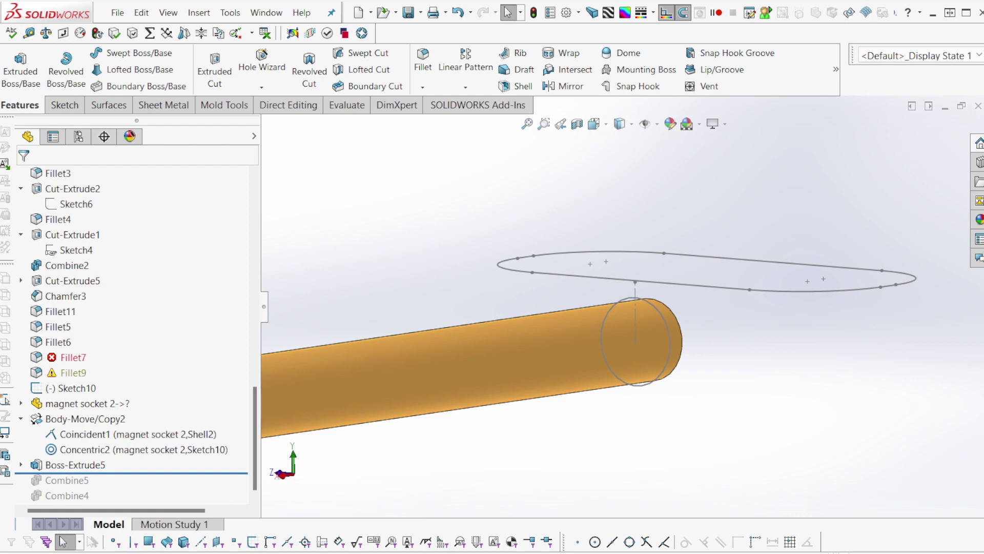
key("shift+Tab")
key("Tab")
key("shift+Tab")
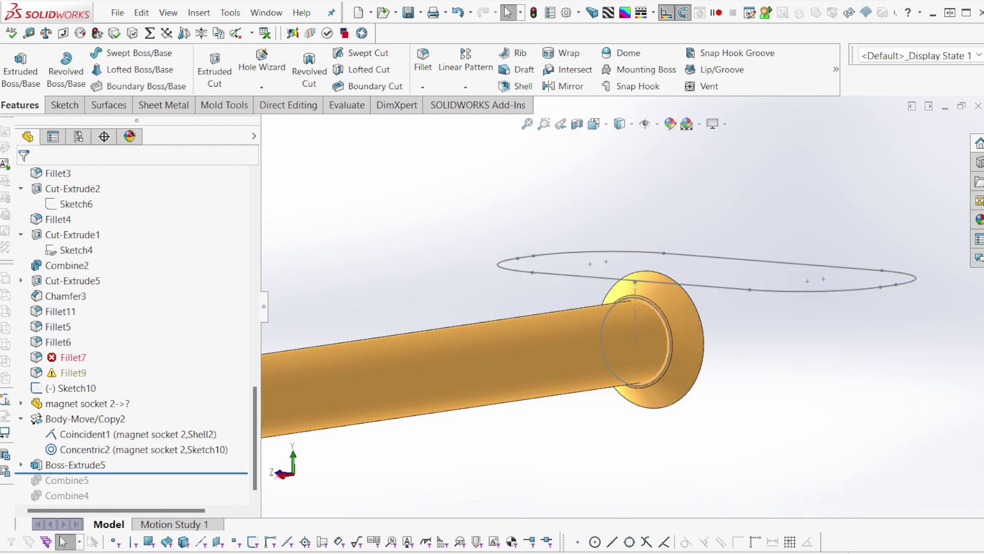
- Hide the rod to examine the magnet socket cavity inside the flared boss, and show the rod again
middle_click_drag(666, 328, 651, 348)
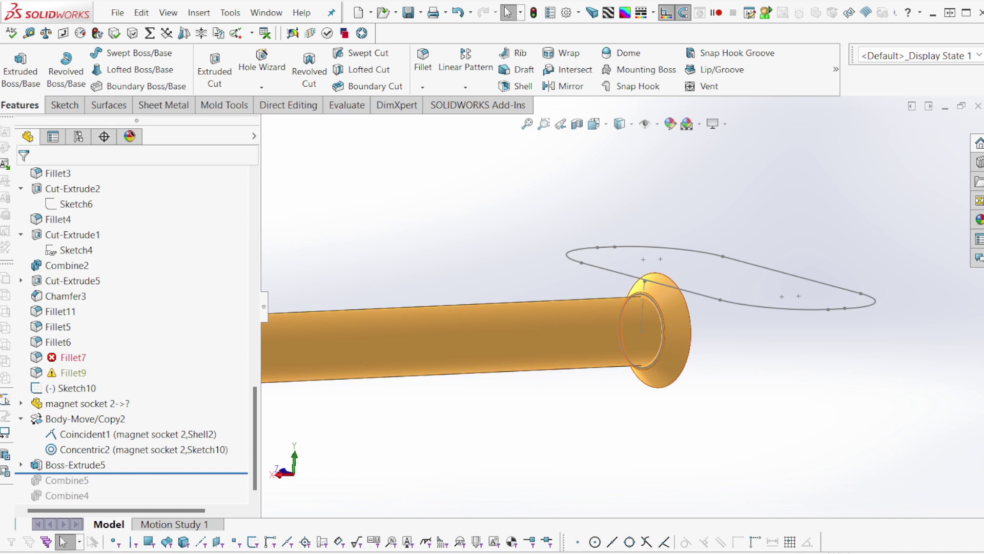
key("Tab")
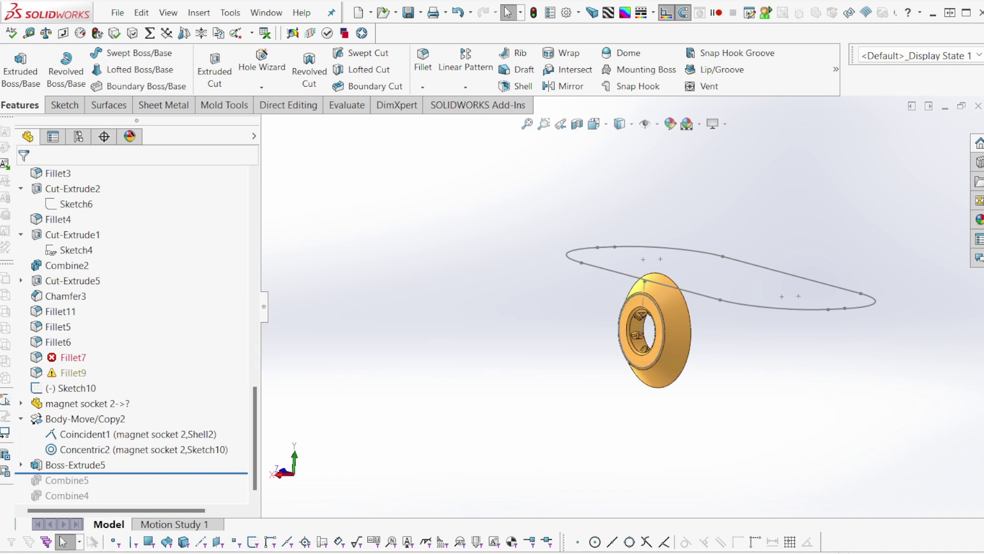
middle_click_drag(535, 350, 500, 350)
key("shift+Tab")
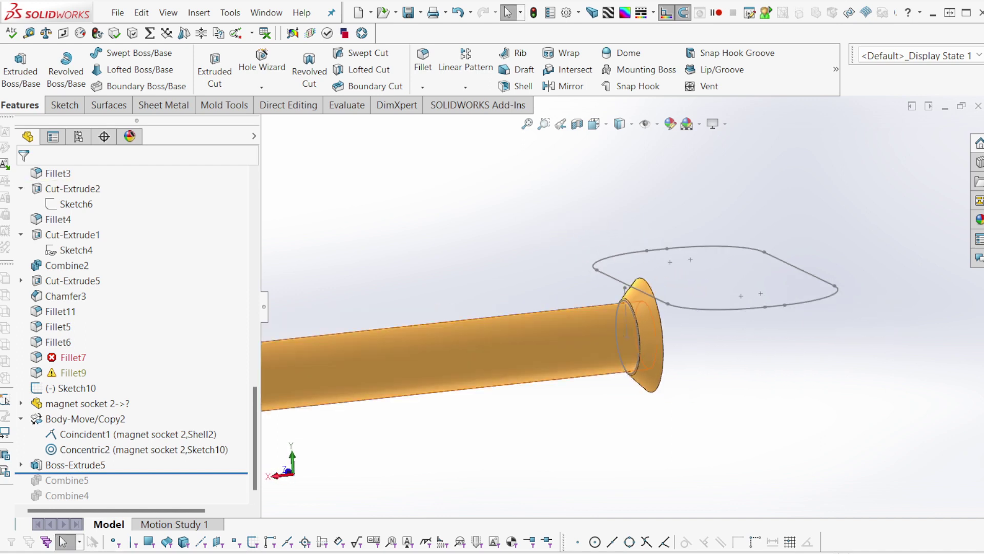
- Roll the history forward past Combine5 and inspect the end of the rod body up close
left_click(518, 339)
key("Escape")
left_click_drag(102, 473, 103, 488)
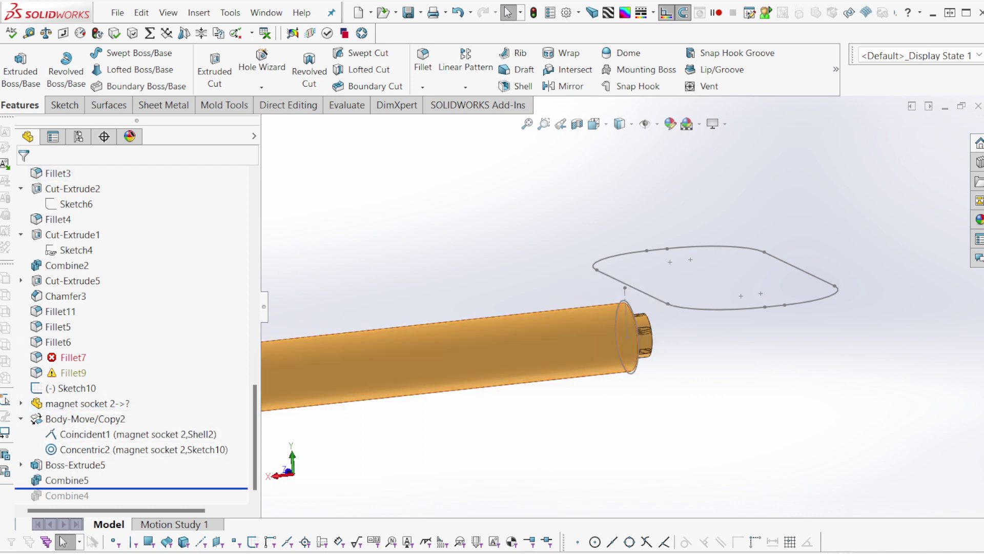
middle_click_drag(636, 333, 685, 328)
scroll(630, 308, "down", 10)
scroll(635, 315, "up", 6)
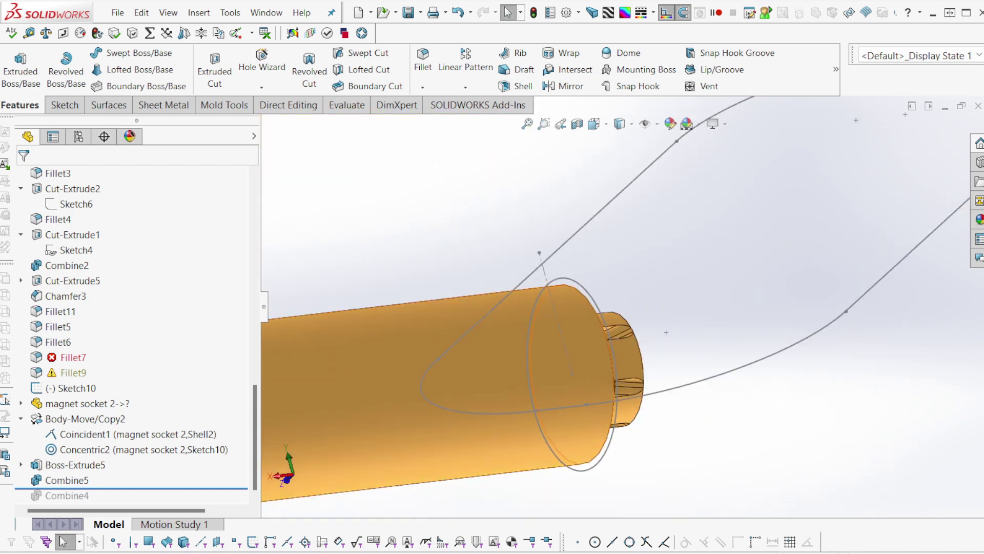
- Roll the history forward past Combine4 and inspect the magnet socket bore in the casing wall
left_click_drag(93, 488, 93, 503)
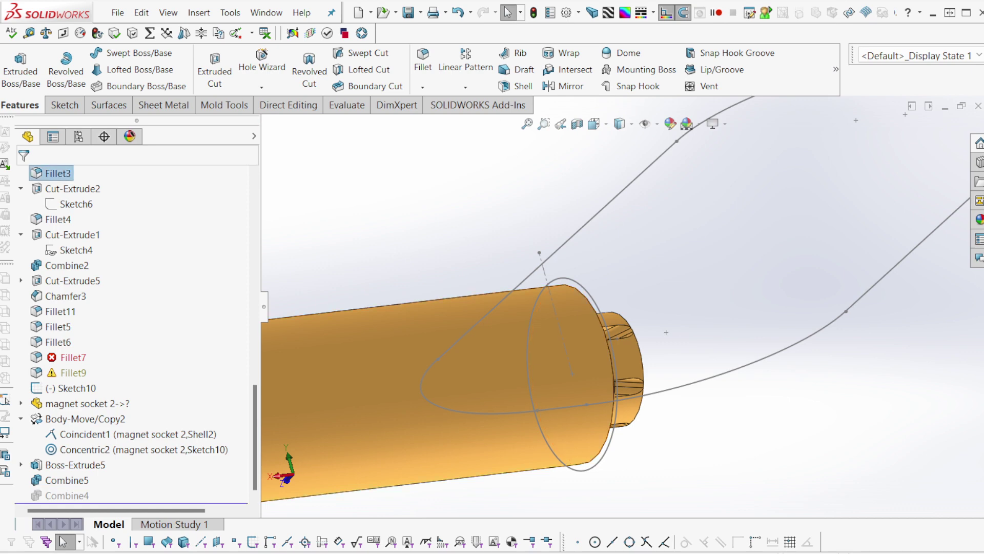
scroll(590, 231, "up", 5)
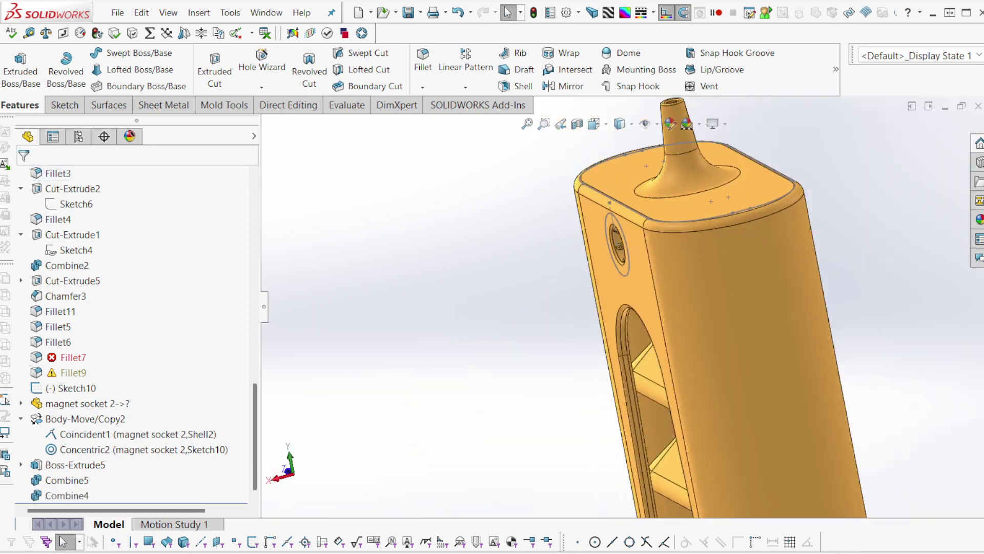
middle_click_drag(579, 231, 651, 228)
scroll(597, 221, "down", 8)
middle_click_drag(508, 246, 477, 267)
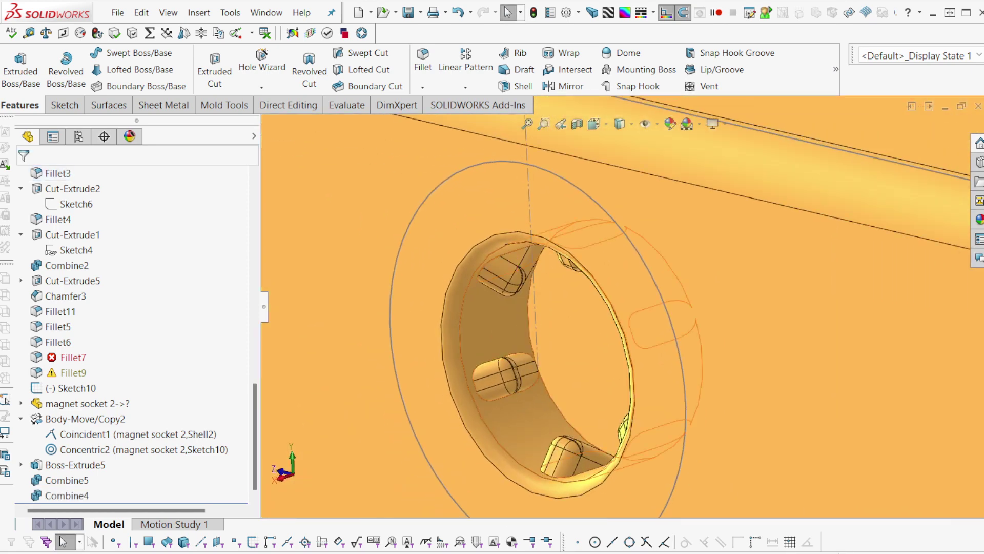
- Examine the complete duster casing around the socket bore, from its underside and from the side
scroll(546, 314, "up", 3)
left_click(546, 314)
scroll(564, 320, "up", 4)
middle_click_drag(644, 339, 628, 153)
scroll(651, 308, "up", 5)
scroll(635, 307, "up", 3)
scroll(661, 303, "up", 3)
scroll(900, 332, "down", 3)
key("Escape")
scroll(627, 286, "up", 3)
scroll(530, 343, "down", 7)
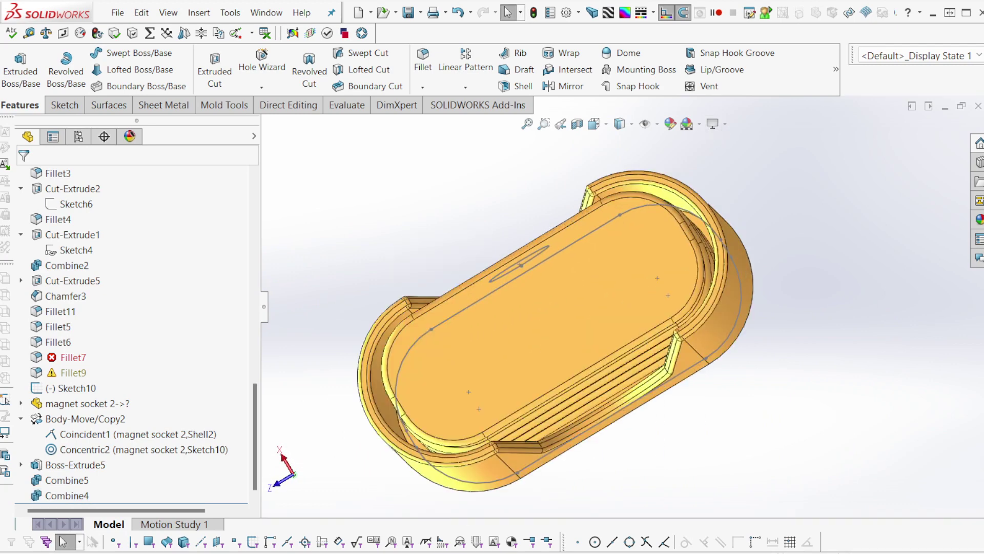
middle_click_drag(733, 195, 718, 304)
scroll(718, 303, "up", 5)
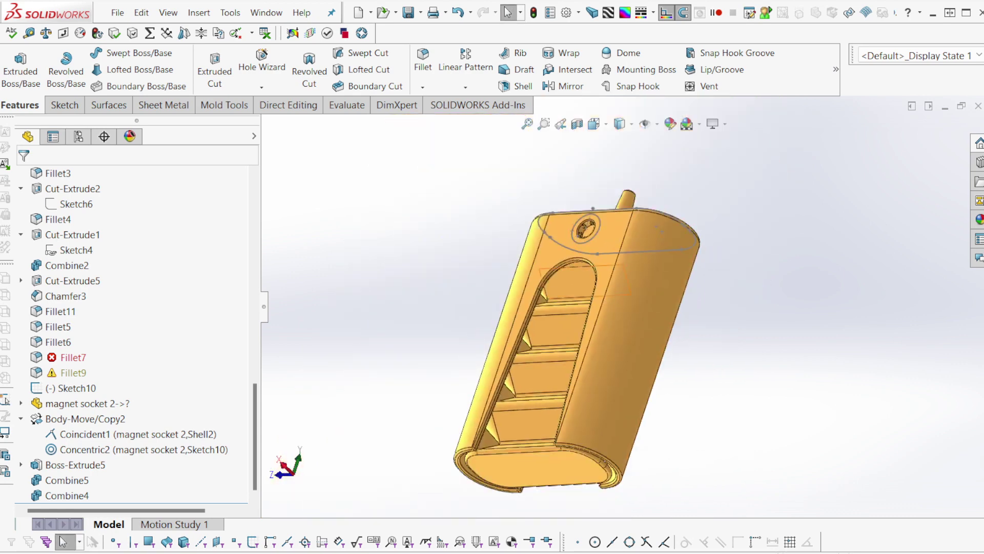
middle_click_drag(585, 282, 634, 355)
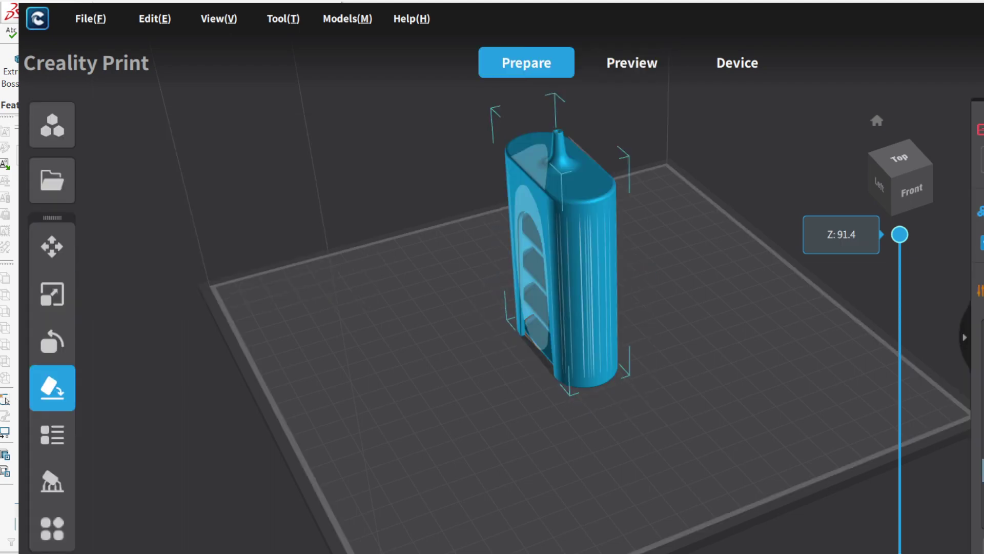
- Switch to Creality Print and rotate the duster model 63.84° about the Z axis
scroll(615, 358, "down", 3)
right_click_drag(615, 359, 512, 357)
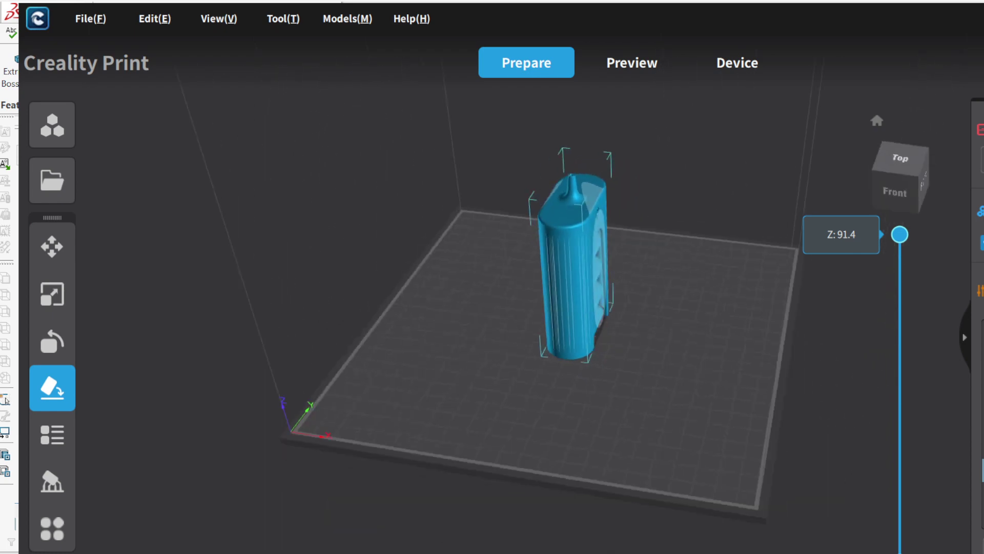
left_click(52, 341)
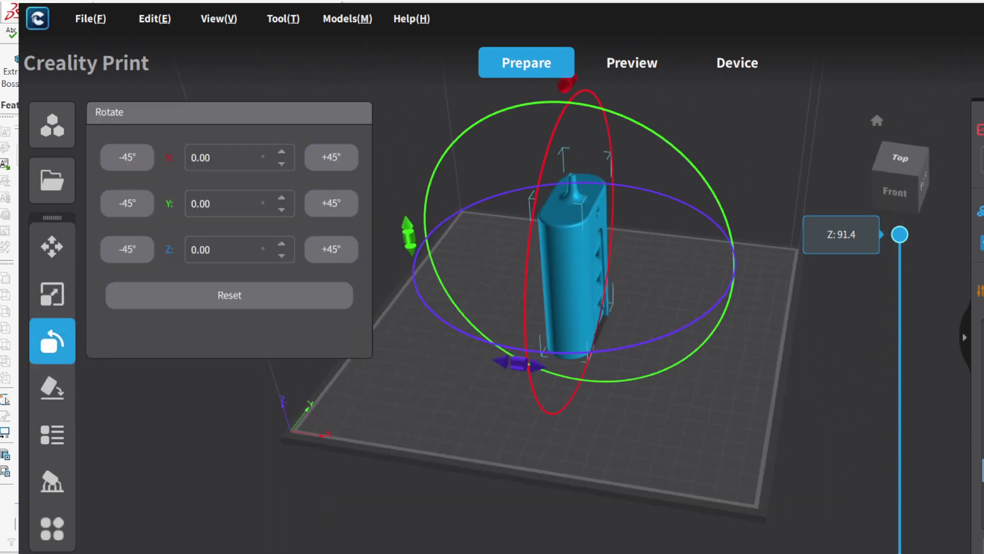
left_click_drag(518, 363, 668, 320)
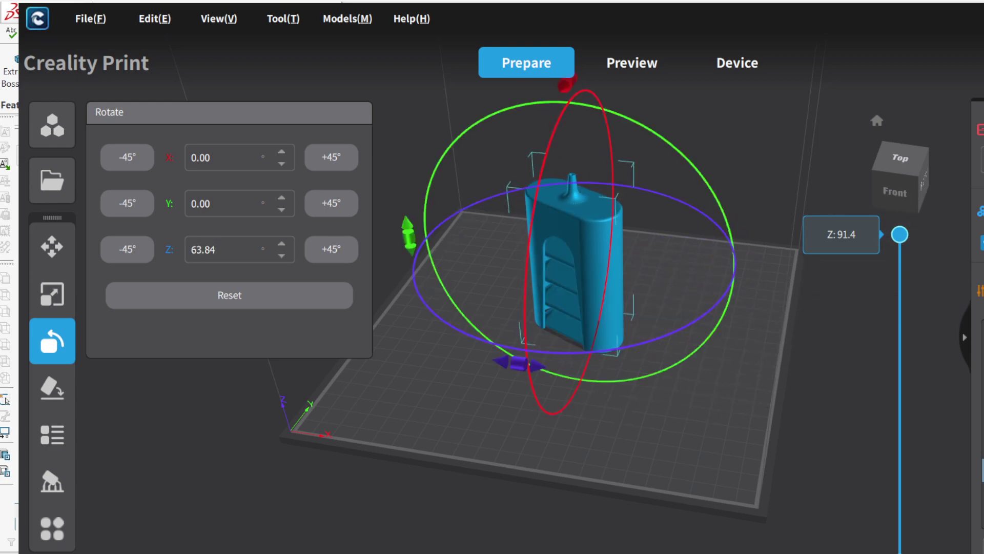
left_click(400, 298)
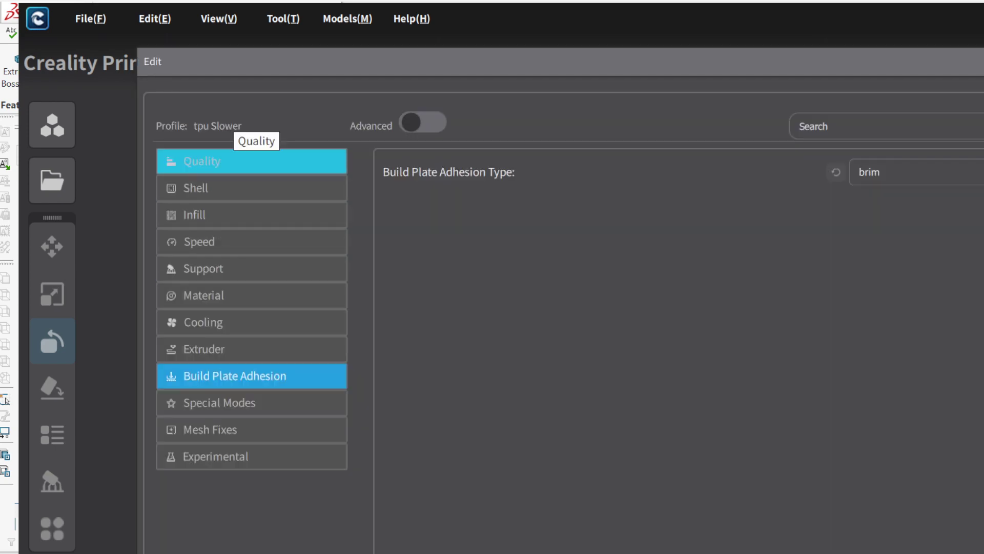
- Review the tpu Slower profile's settings from Quality through Build Plate Adhesion and close the profile editor
left_click(251, 161)
left_click(251, 187)
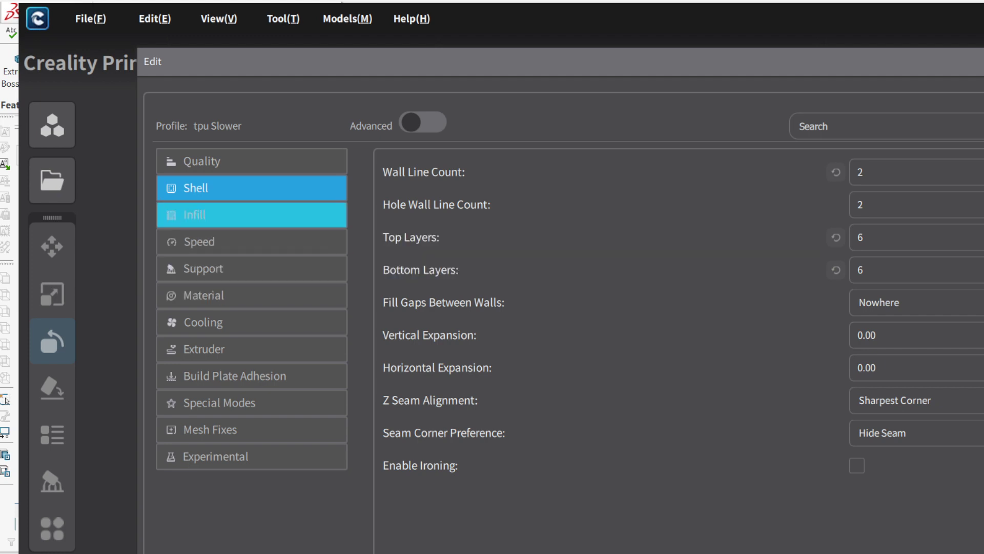
left_click(236, 214)
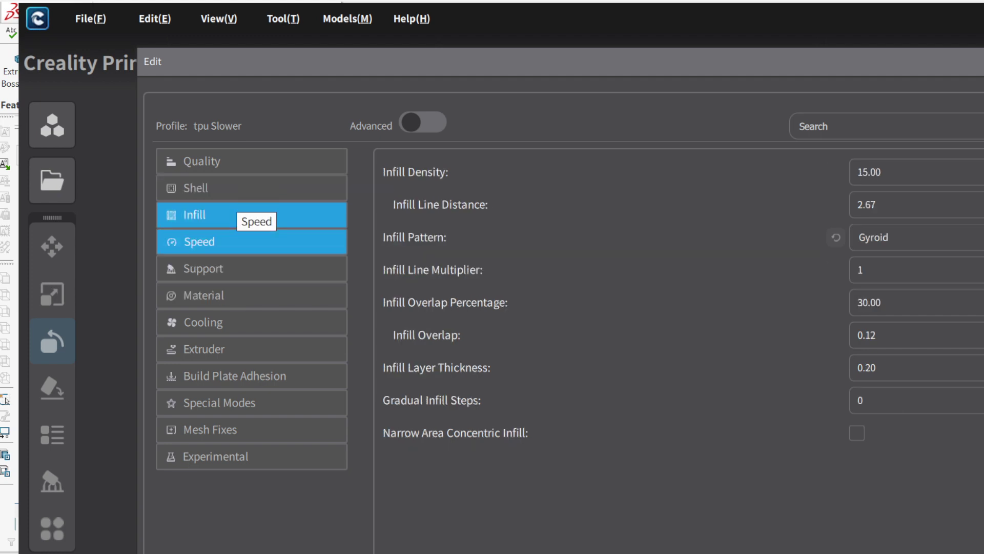
left_click(246, 240)
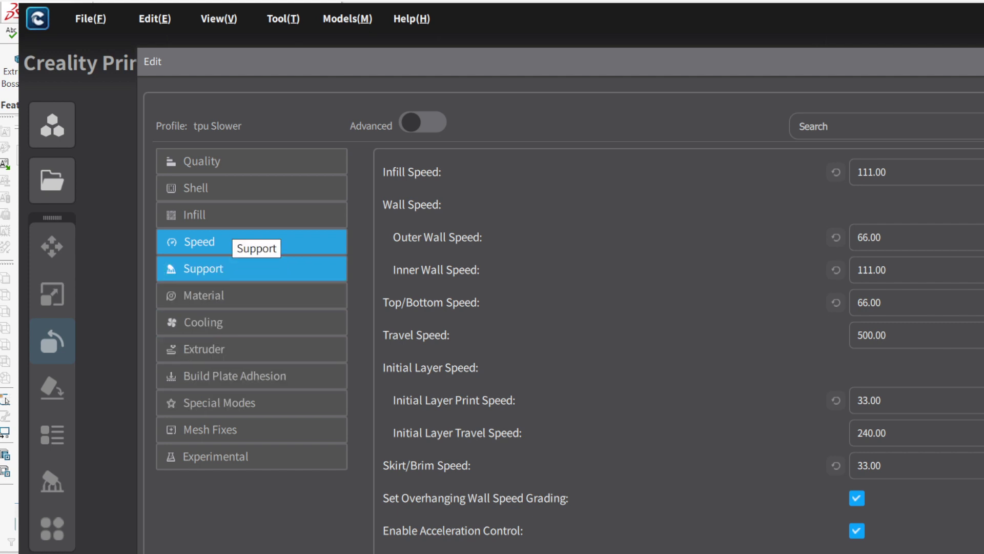
left_click(236, 269)
left_click(234, 295)
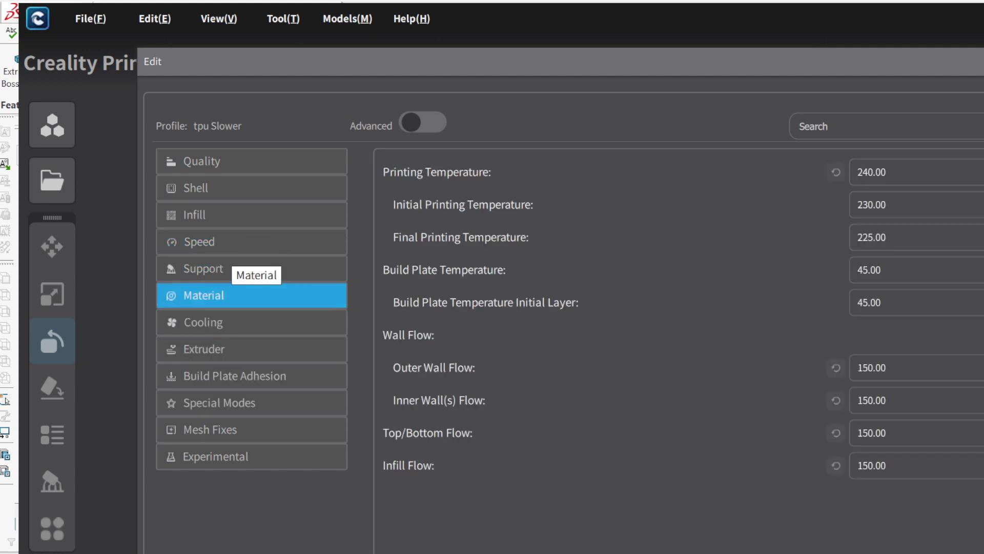
left_click(236, 322)
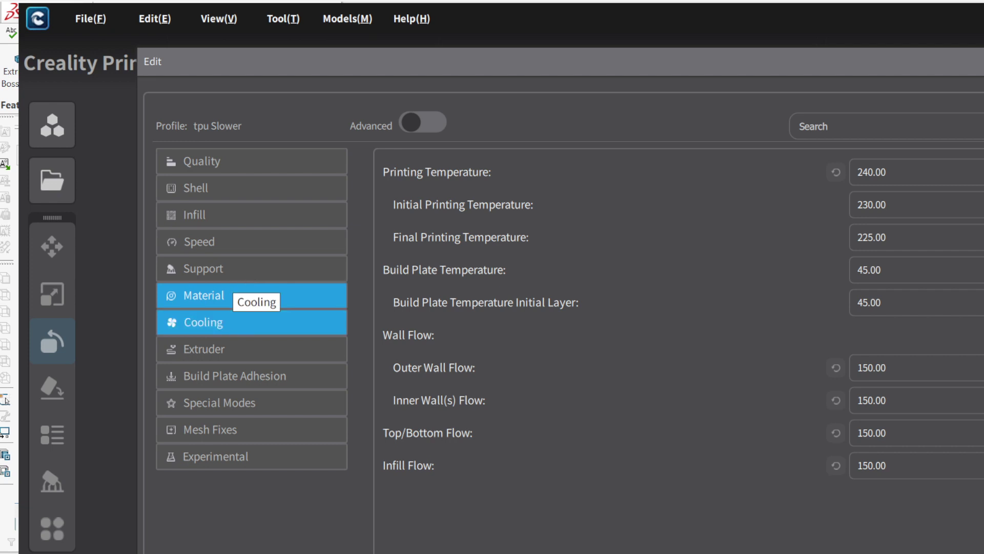
left_click(236, 348)
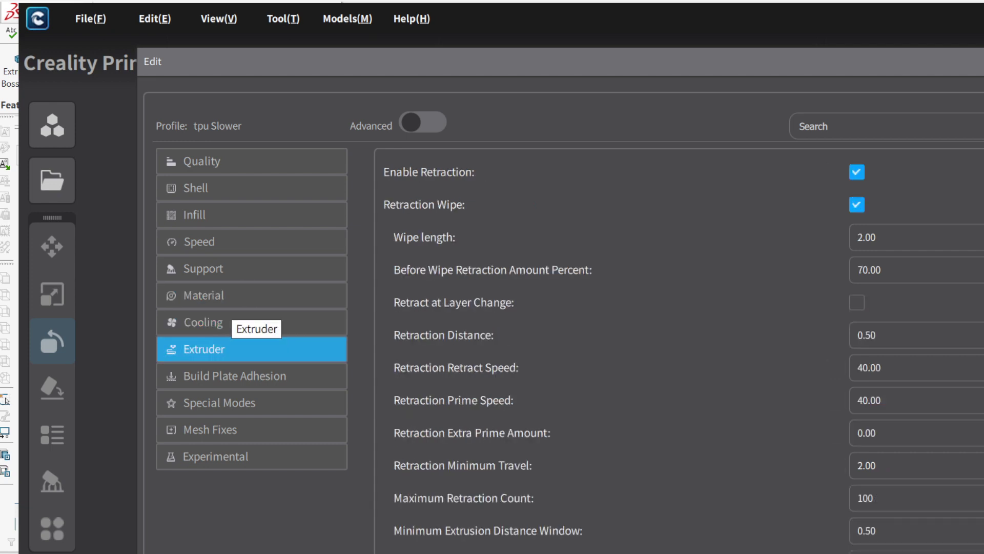
left_click(235, 376)
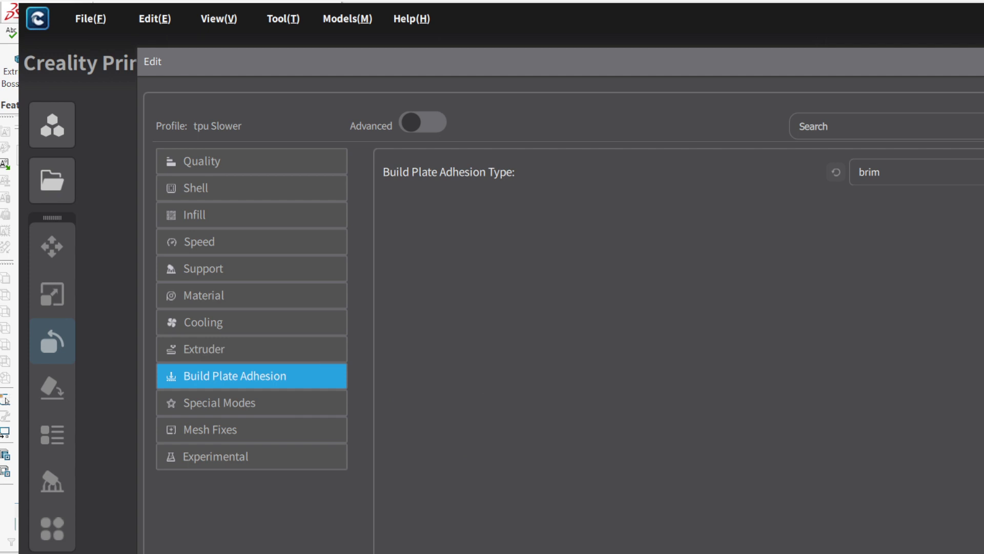
key("Escape")
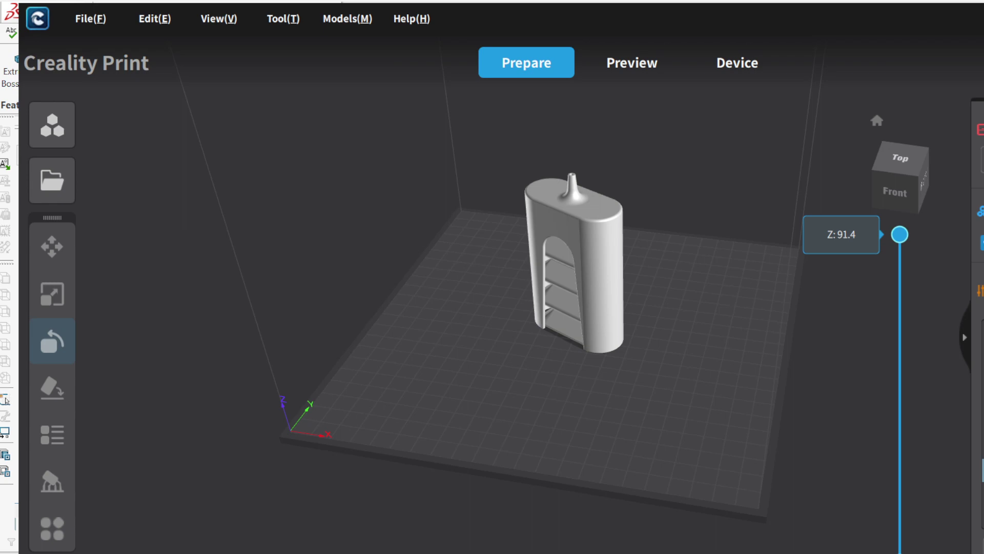